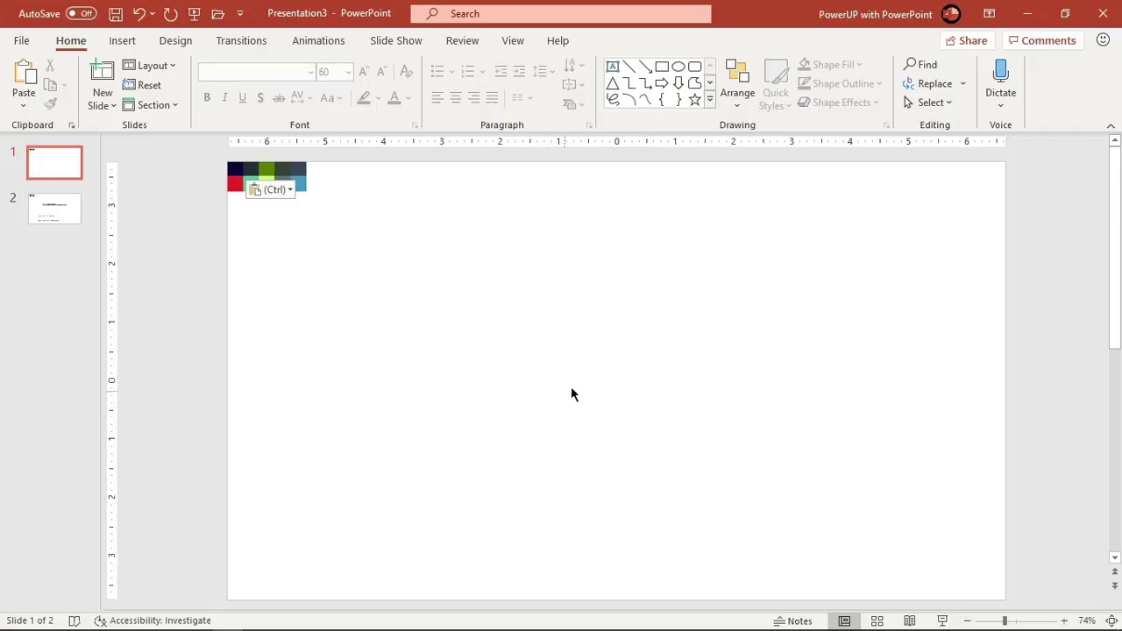
Turn on the slide guides and set the background to White, Darker 5% light grey
left_click(506, 44)
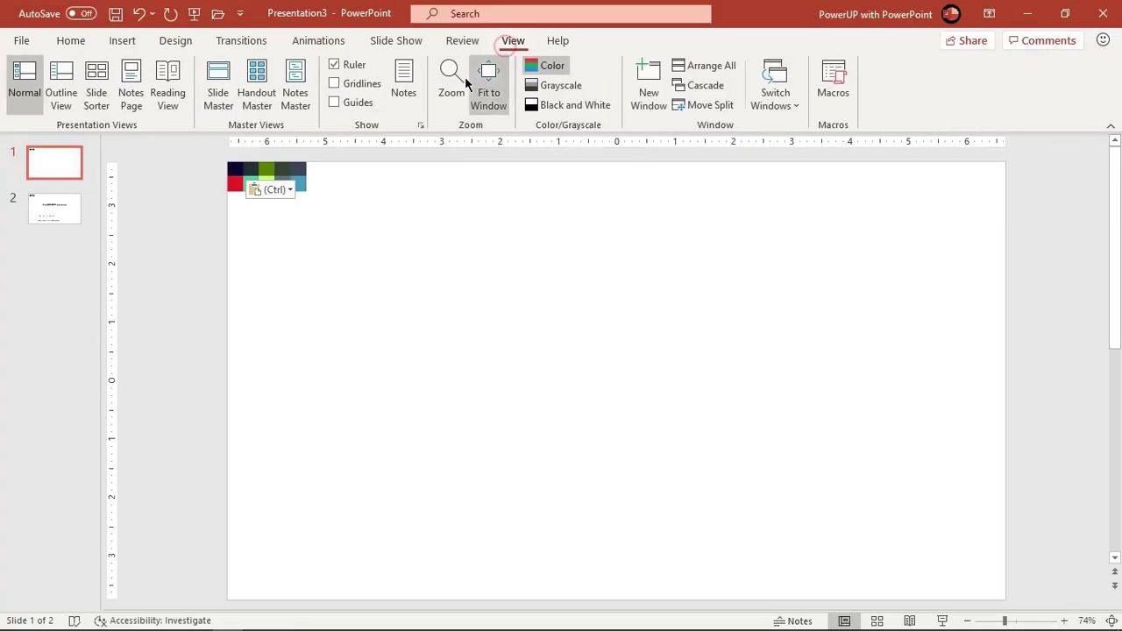
left_click(335, 103)
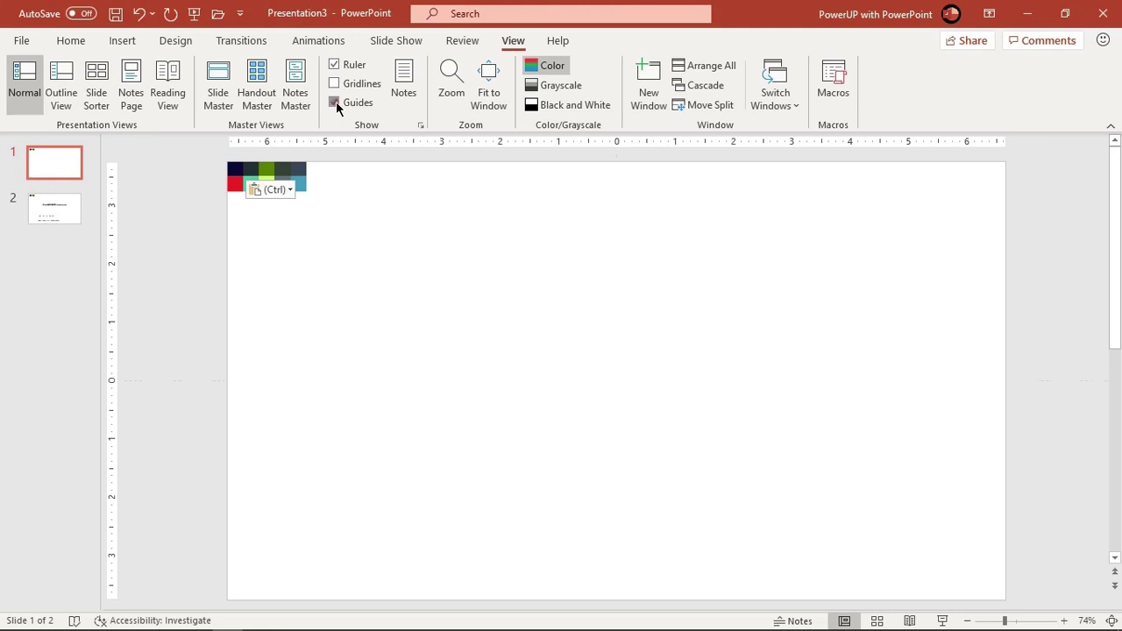
right_click(520, 300)
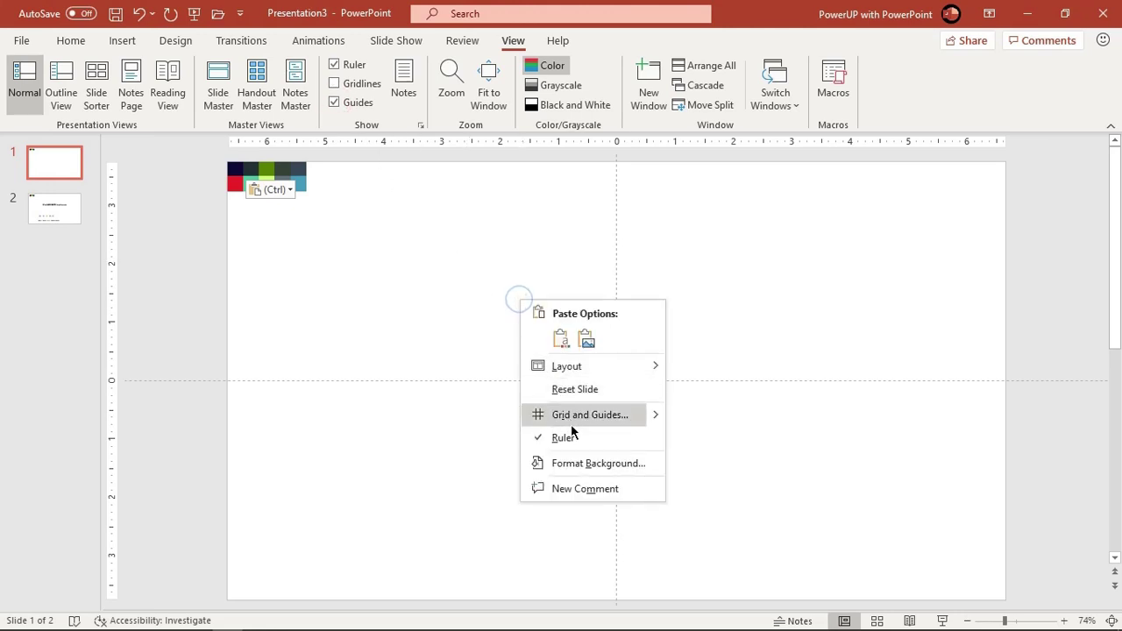
left_click(576, 465)
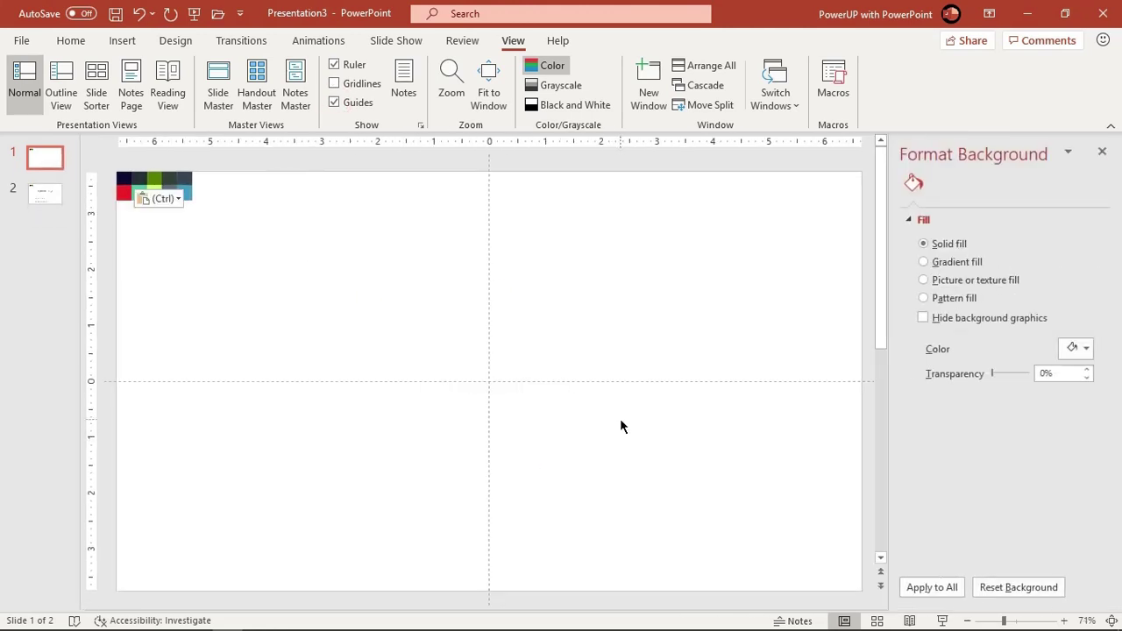
left_click(1083, 350)
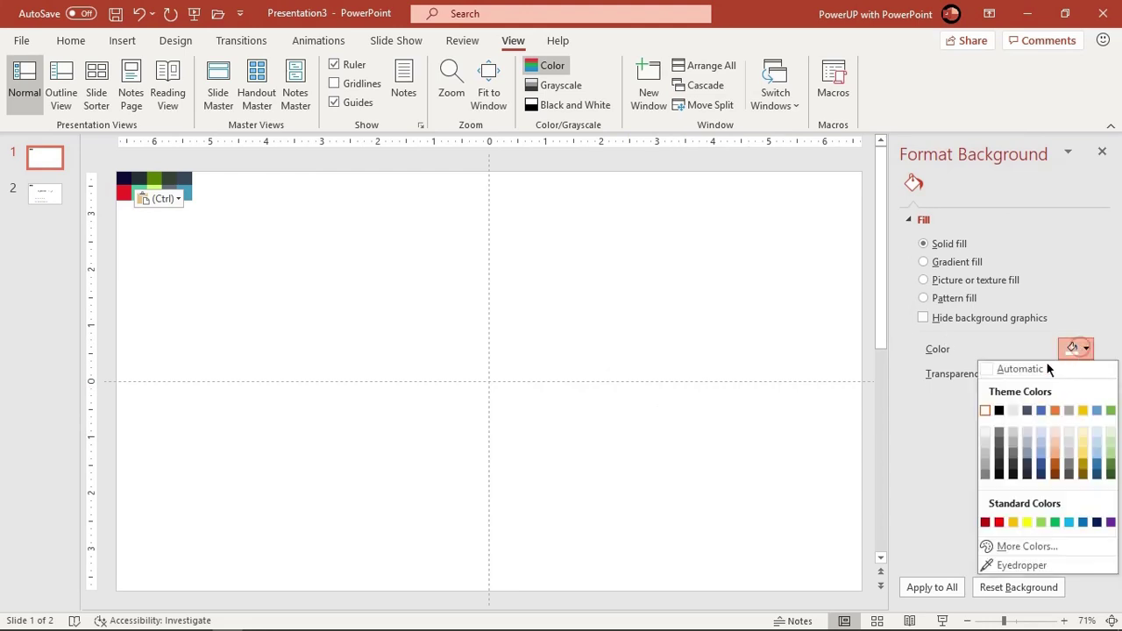
left_click(985, 433)
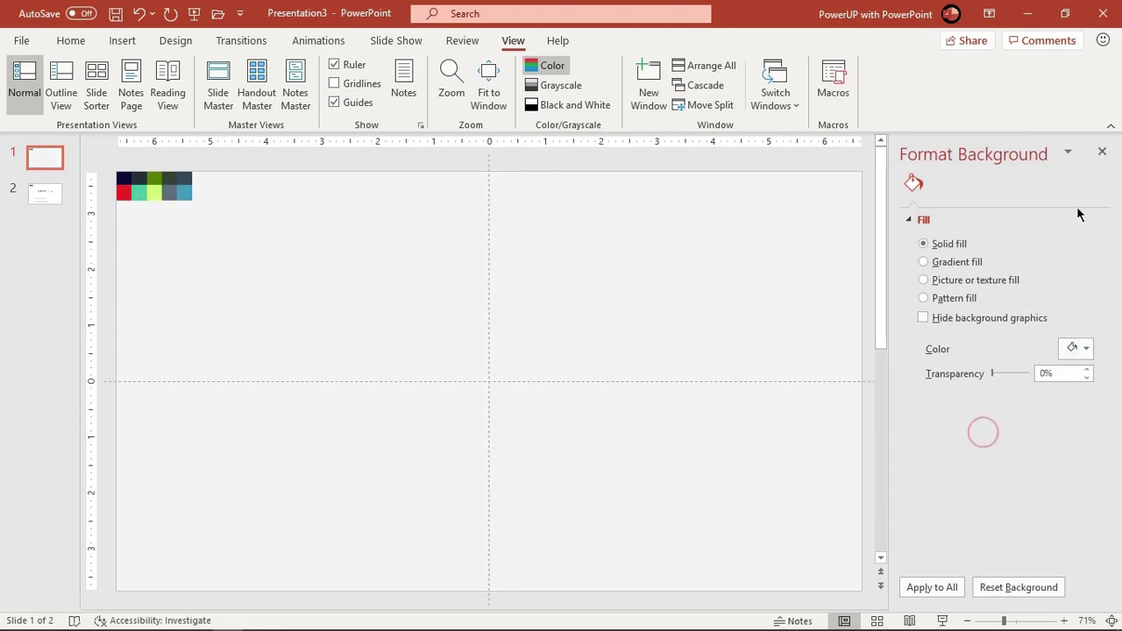
left_click(1103, 155)
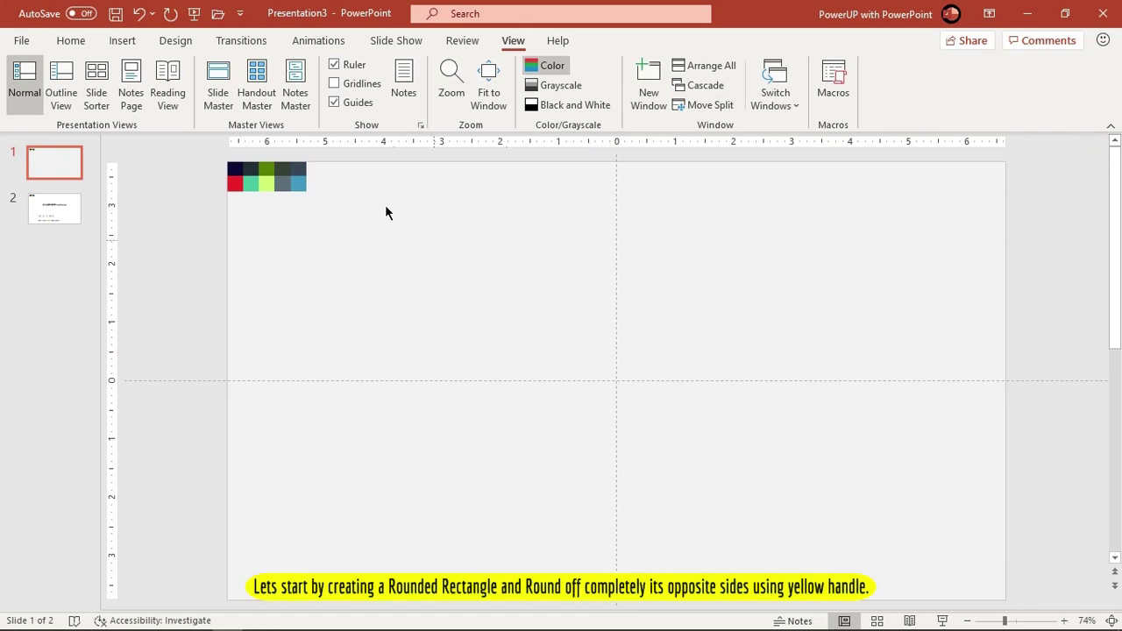
Draw a fully rounded pill 0.83" wide by 5.75" tall, centred on the guides
left_click(129, 42)
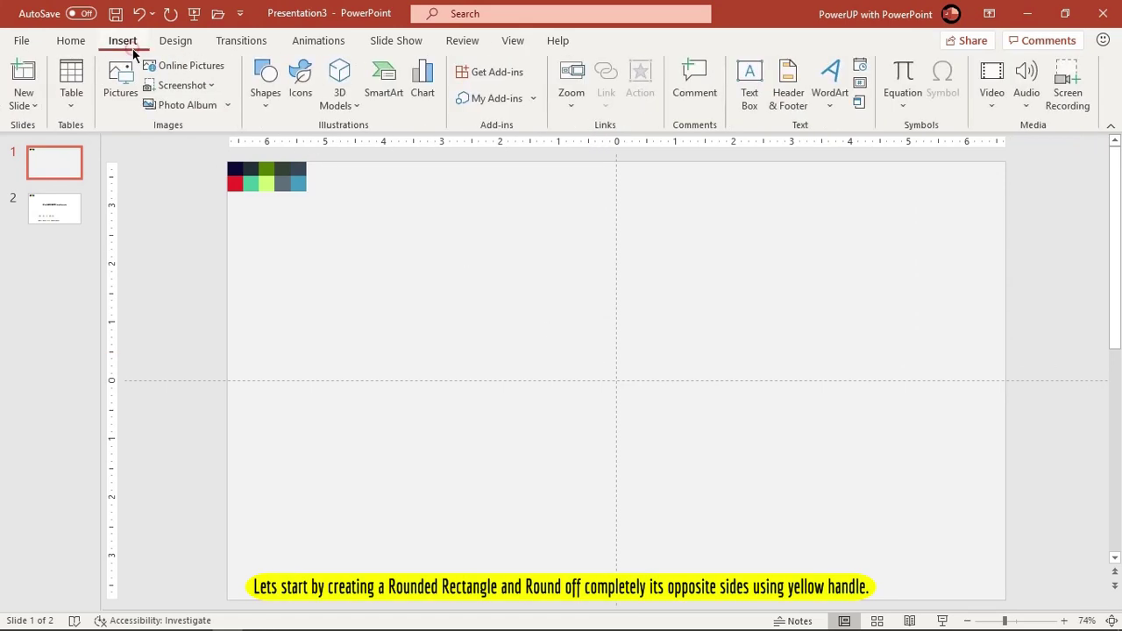
left_click(262, 107)
left_click(326, 147)
left_click_drag(582, 231, 638, 544)
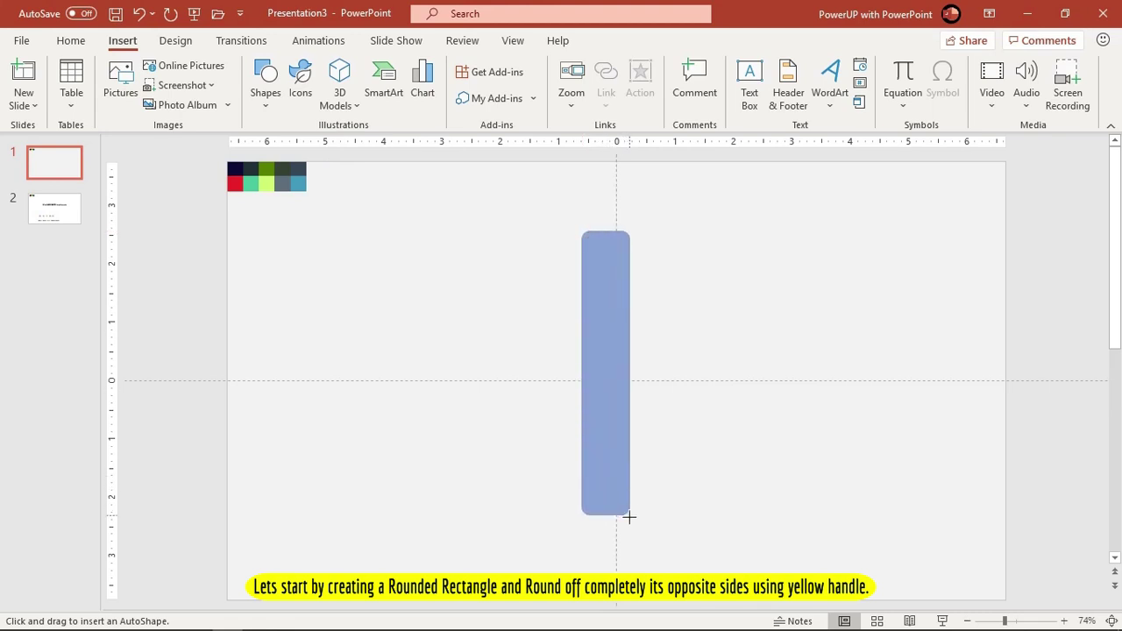
mouse_move(592, 230)
left_mouse_down()
mouse_move(613, 235)
mouse_move(620, 298)
left_mouse_up()
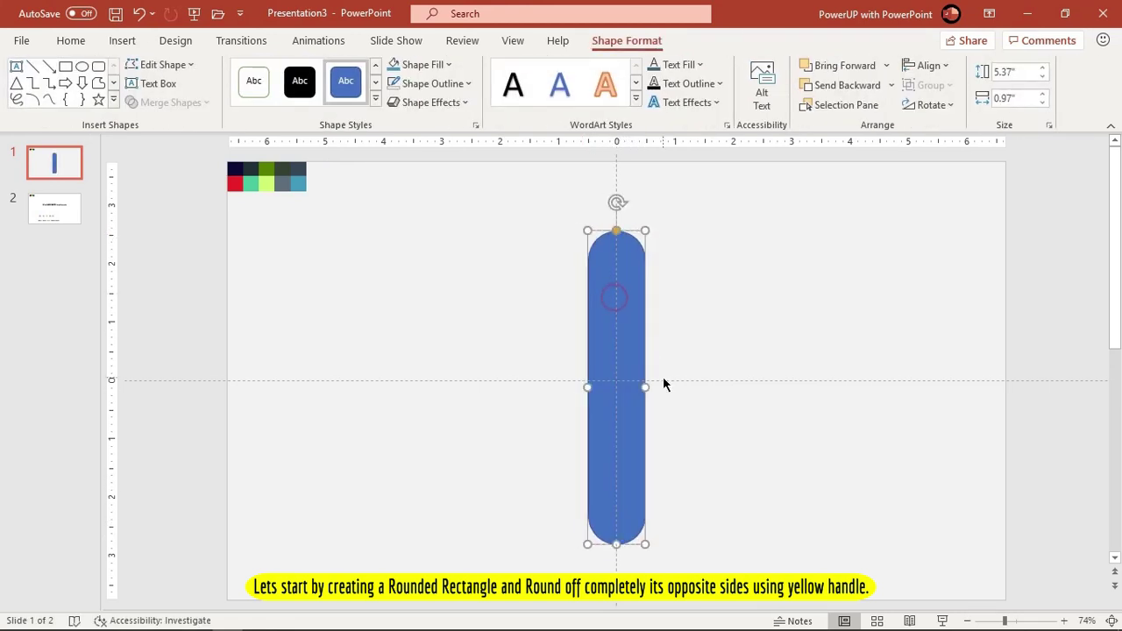
left_click_drag(647, 387, 636, 388)
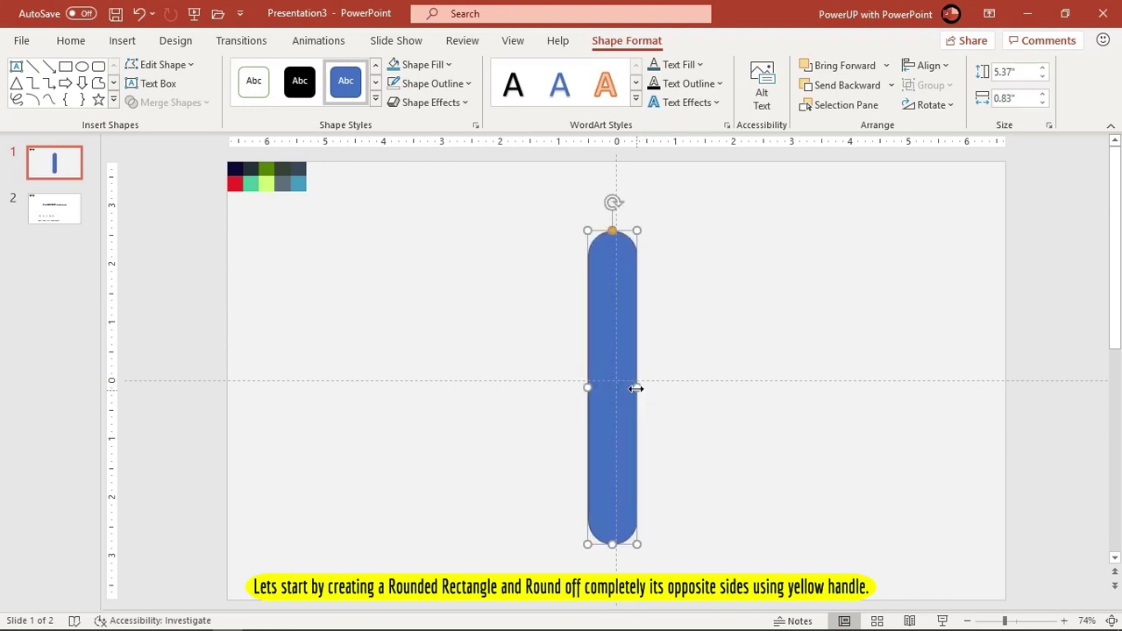
left_click_drag(620, 350, 625, 350)
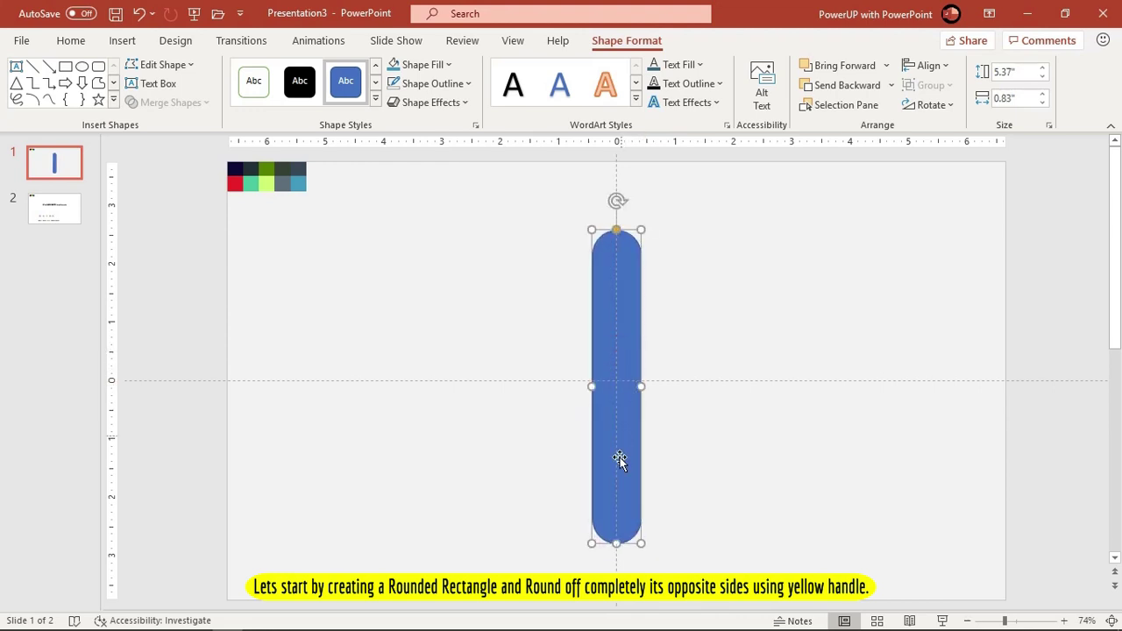
left_click_drag(615, 545, 613, 566)
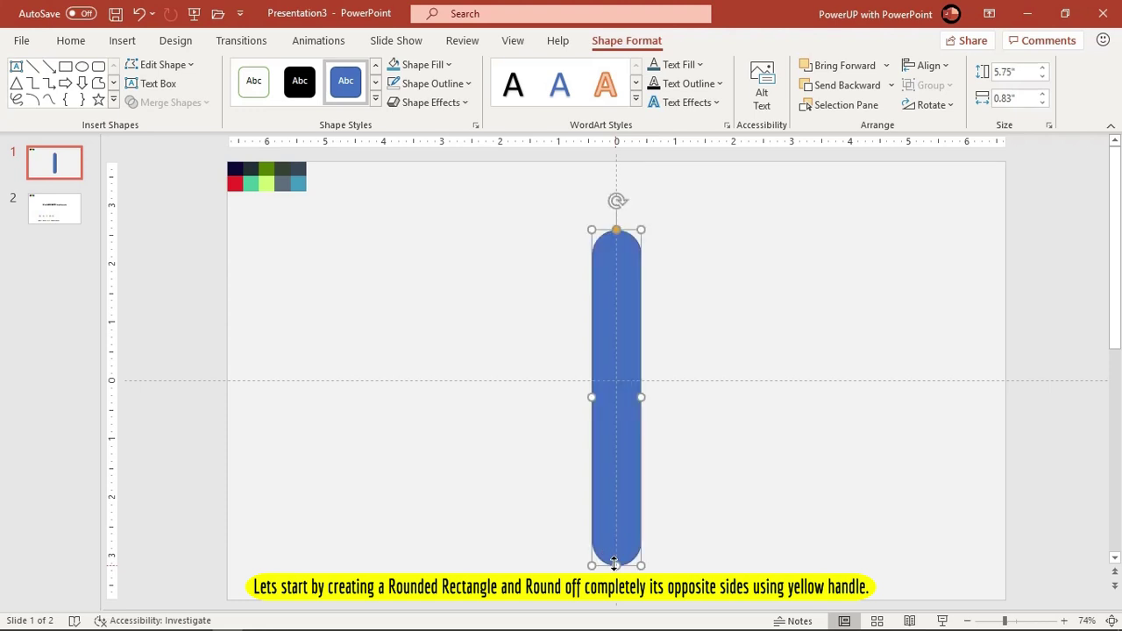
left_click_drag(612, 439, 615, 425)
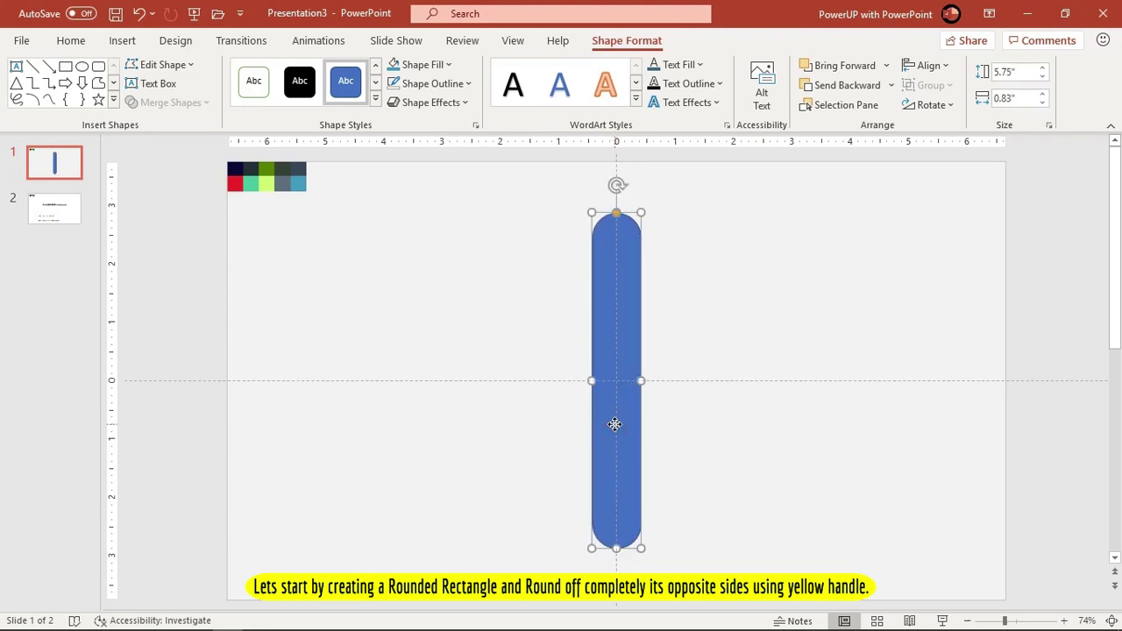
Remove the pill's outline
left_click(443, 83)
left_click(441, 265)
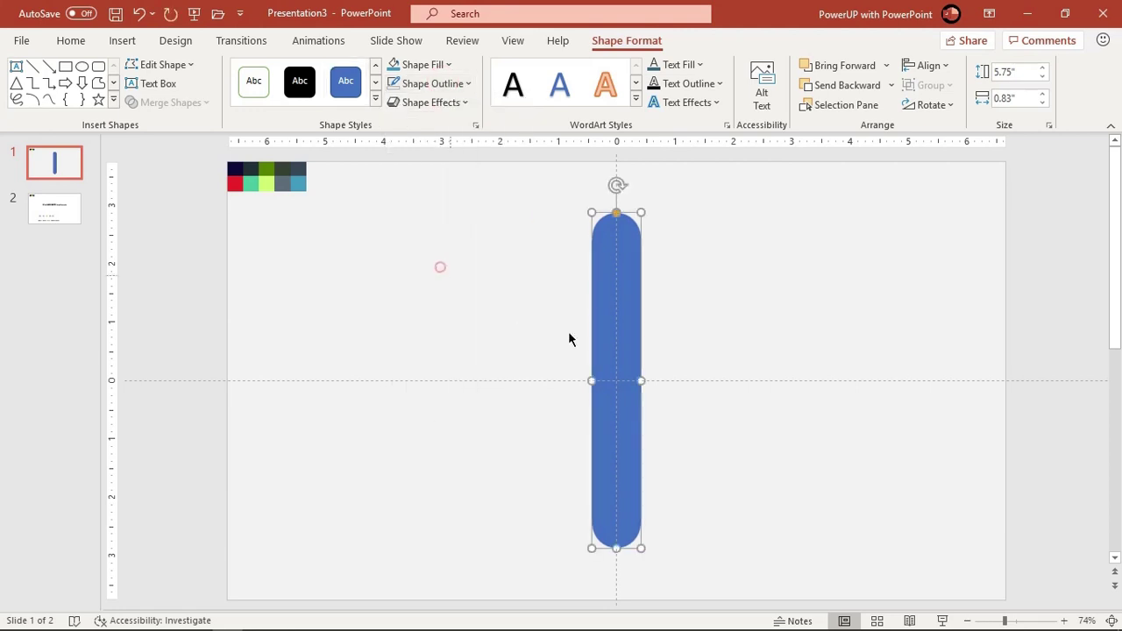
left_click(614, 289)
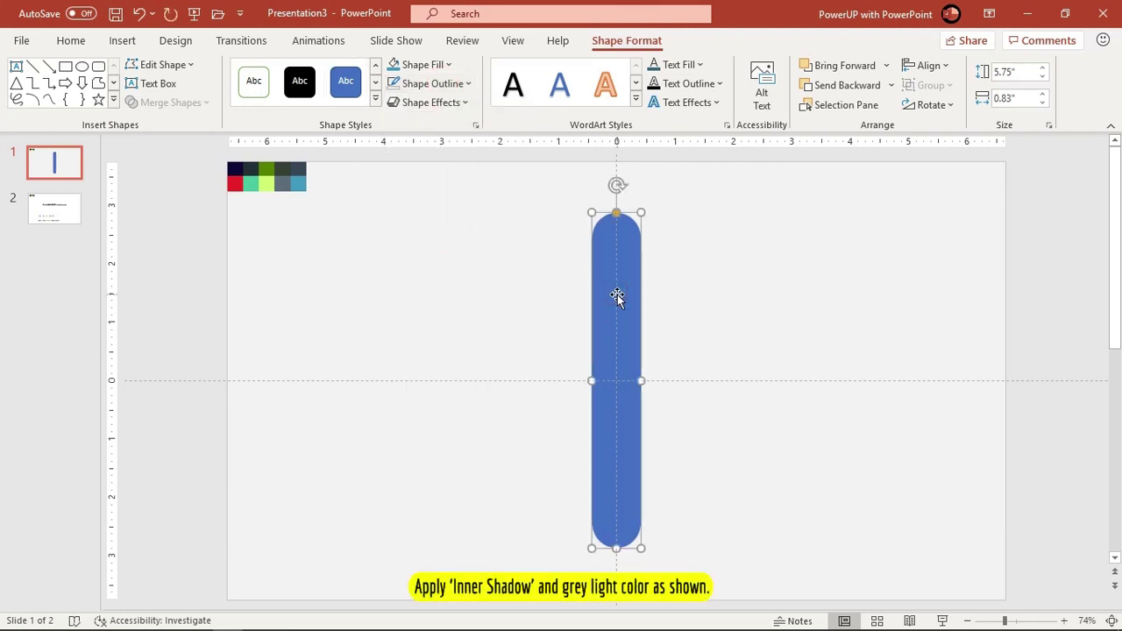
Apply an Inner shadow preset to the pill
right_click(629, 463)
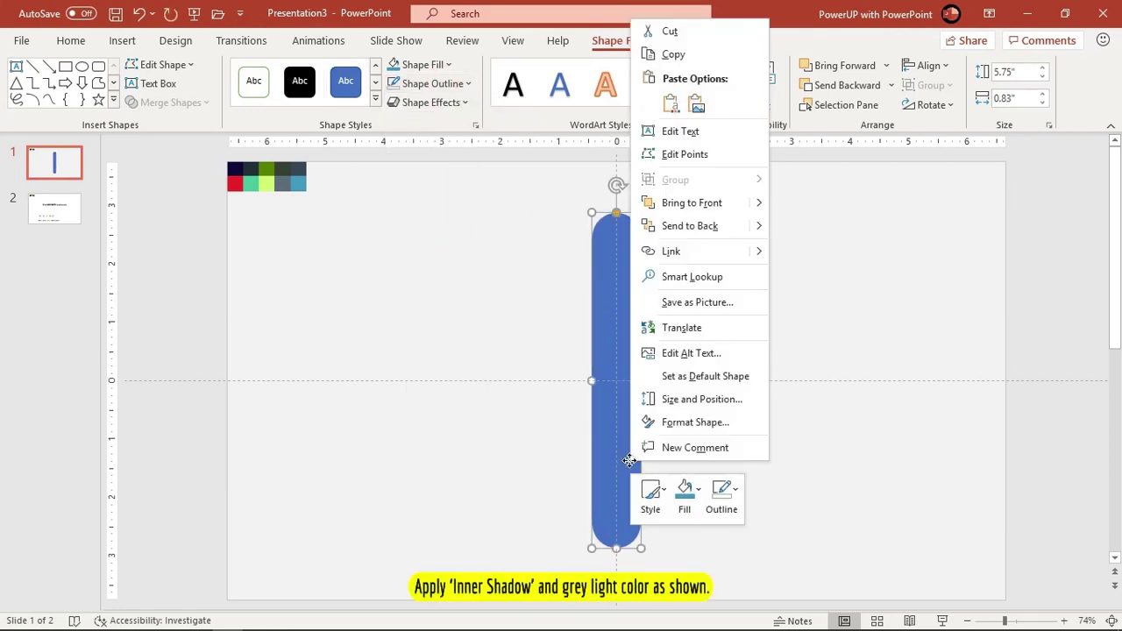
left_click(671, 425)
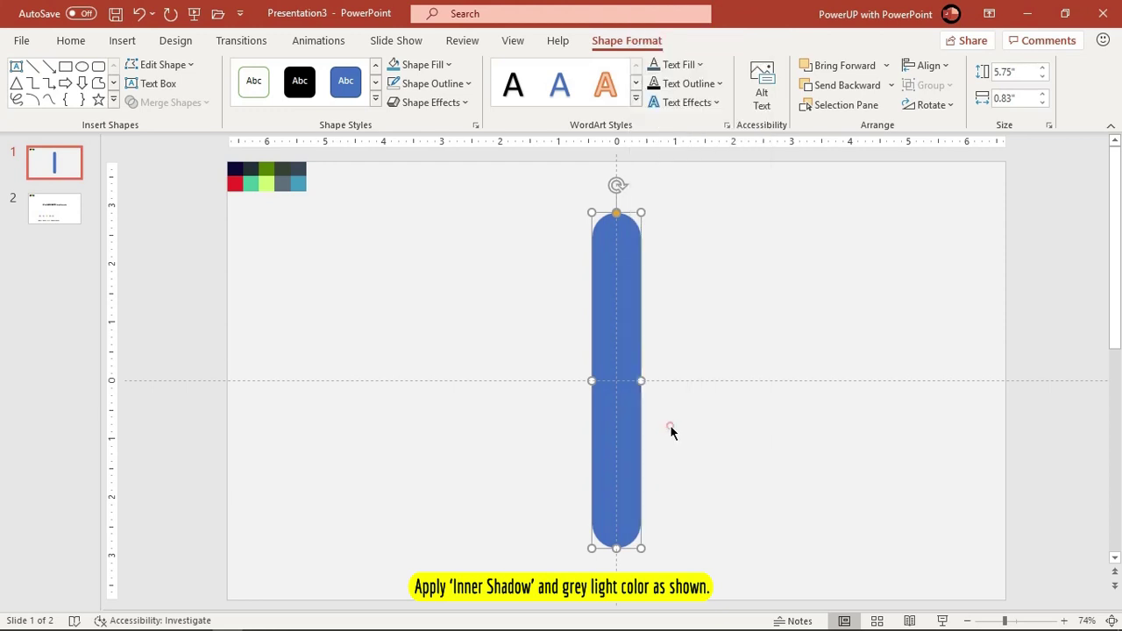
left_click(947, 213)
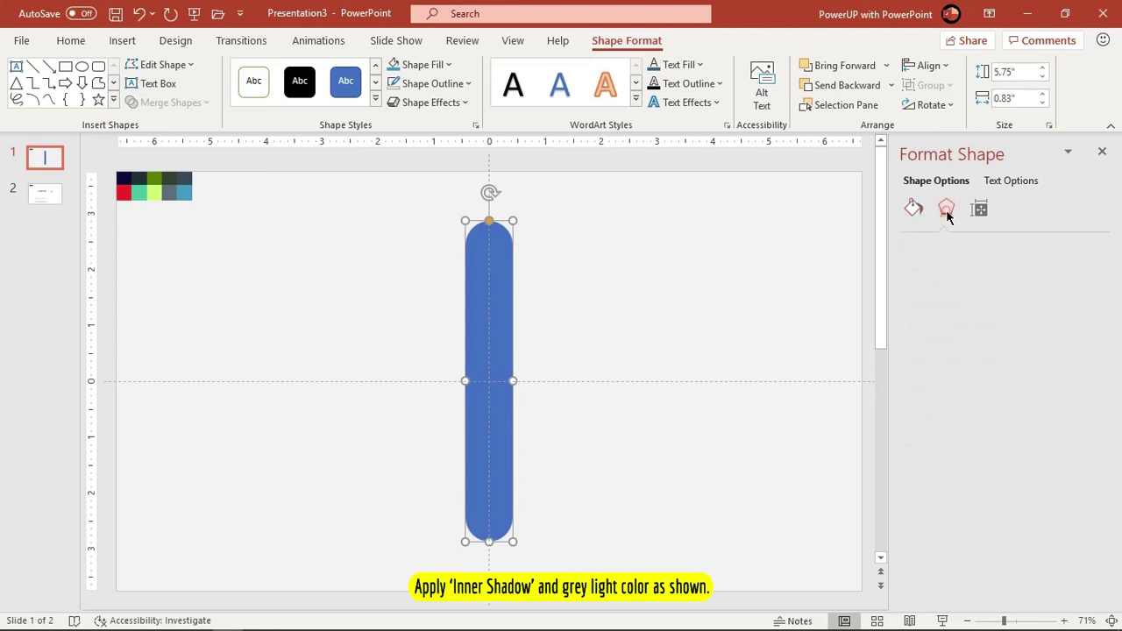
left_click(940, 245)
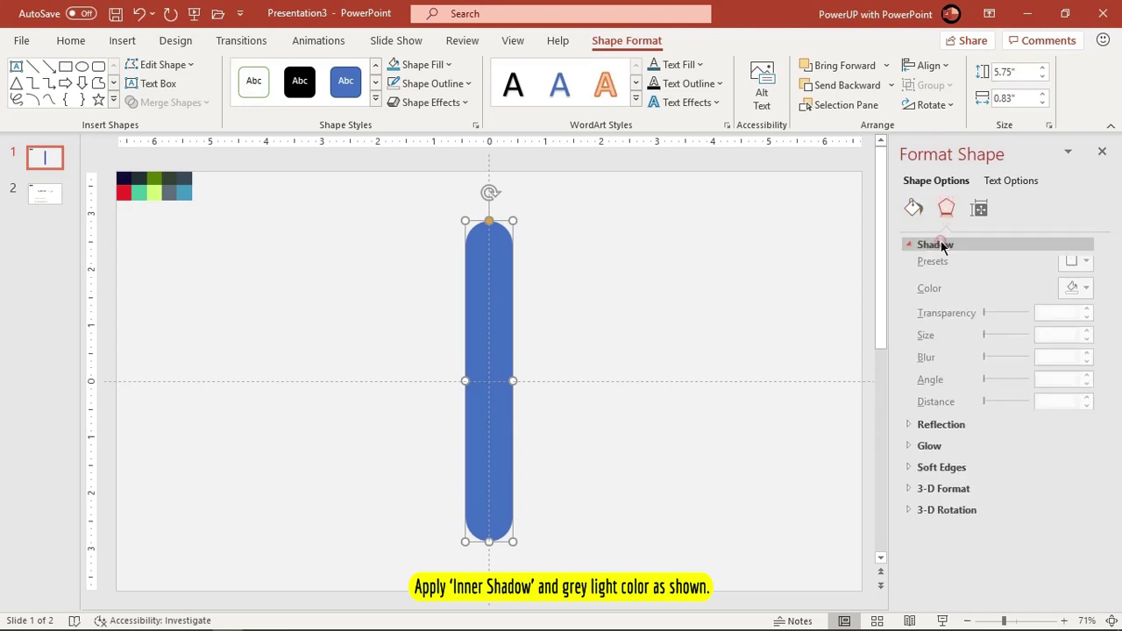
left_click(1079, 267)
scroll(1115, 350, "down", 1)
scroll(1115, 350, "down", 2)
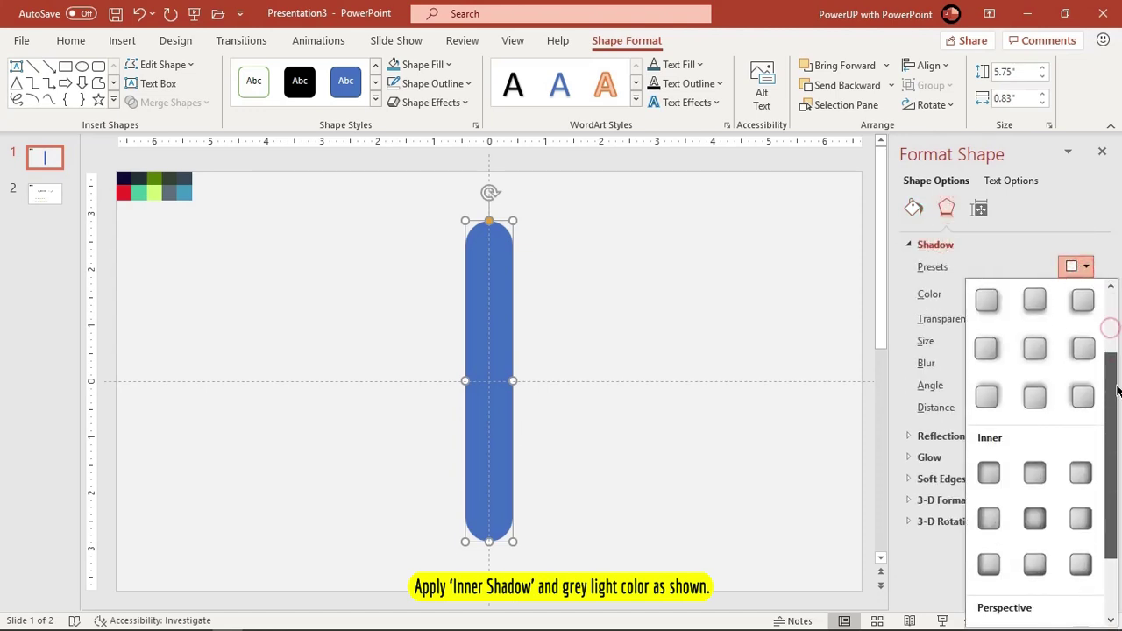
left_click(991, 558)
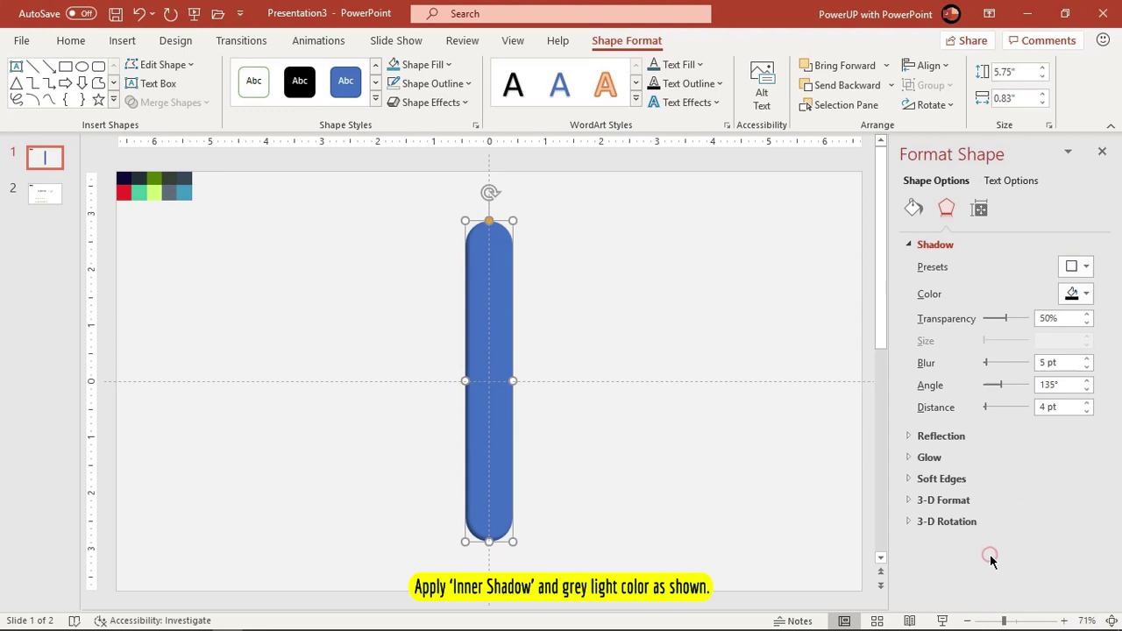
Give the pill a very light, near-white grey solid fill
left_click(914, 210)
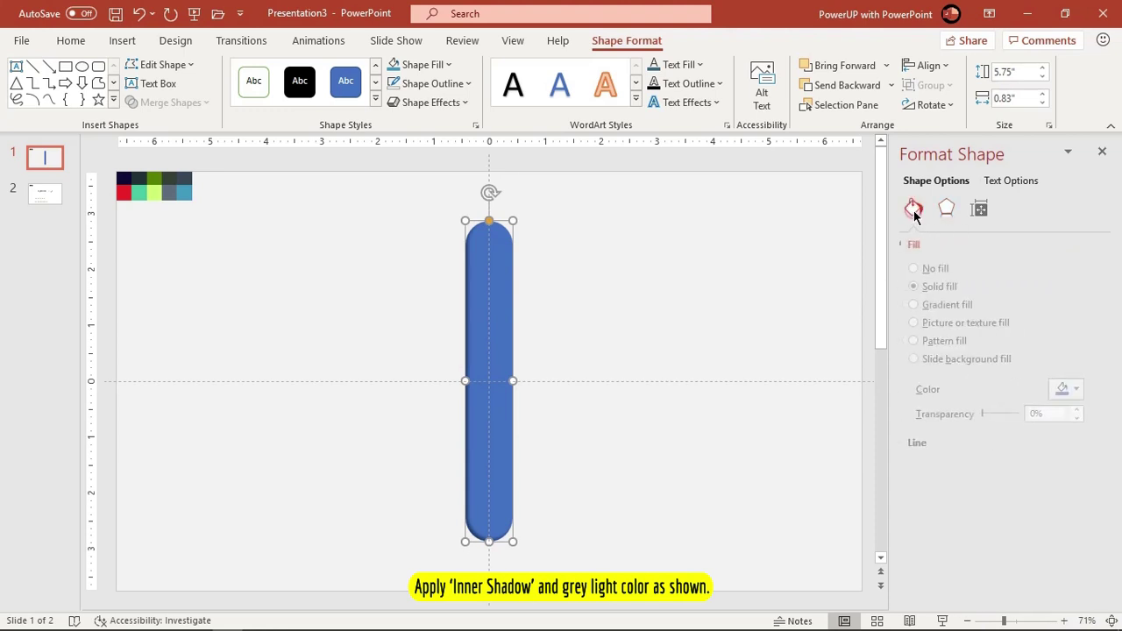
left_click(1076, 388)
left_click(983, 469)
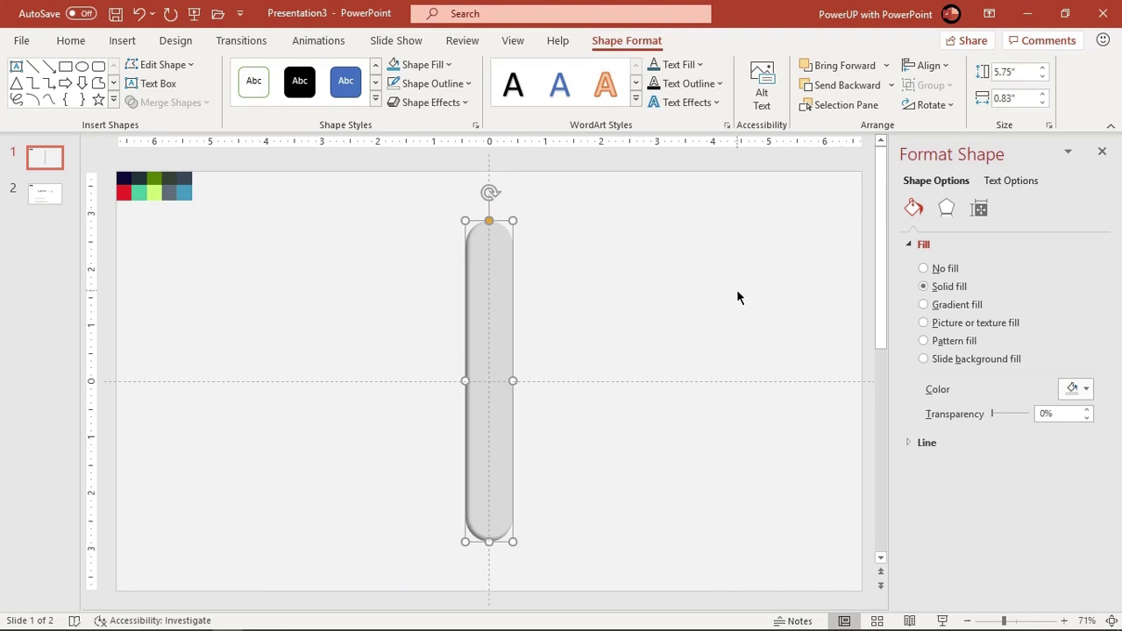
left_click(1073, 388)
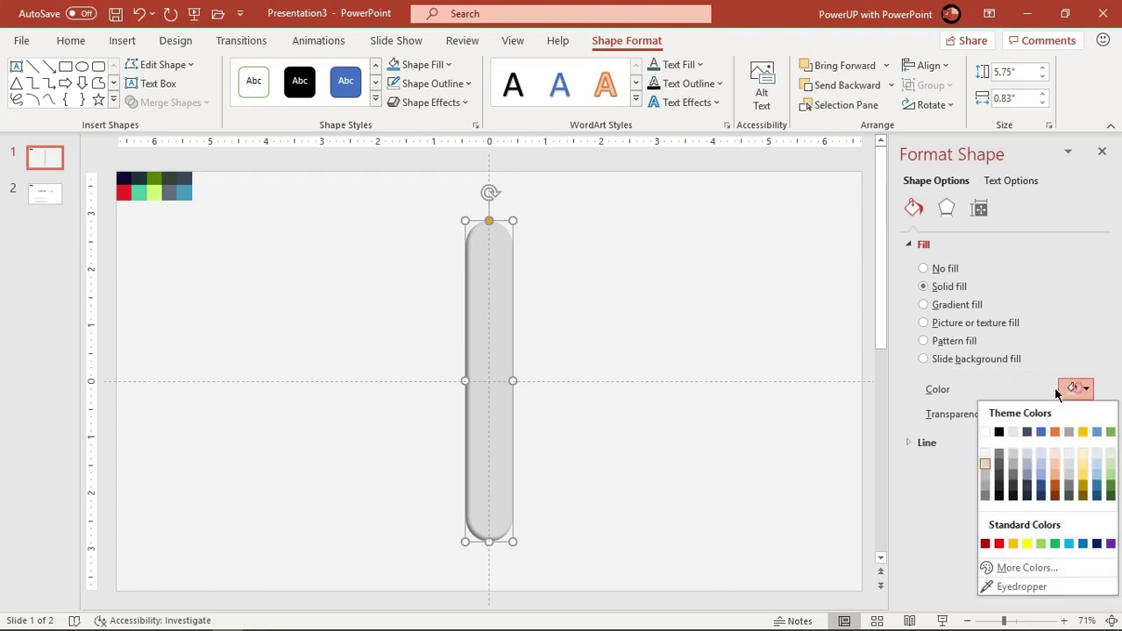
left_click(985, 452)
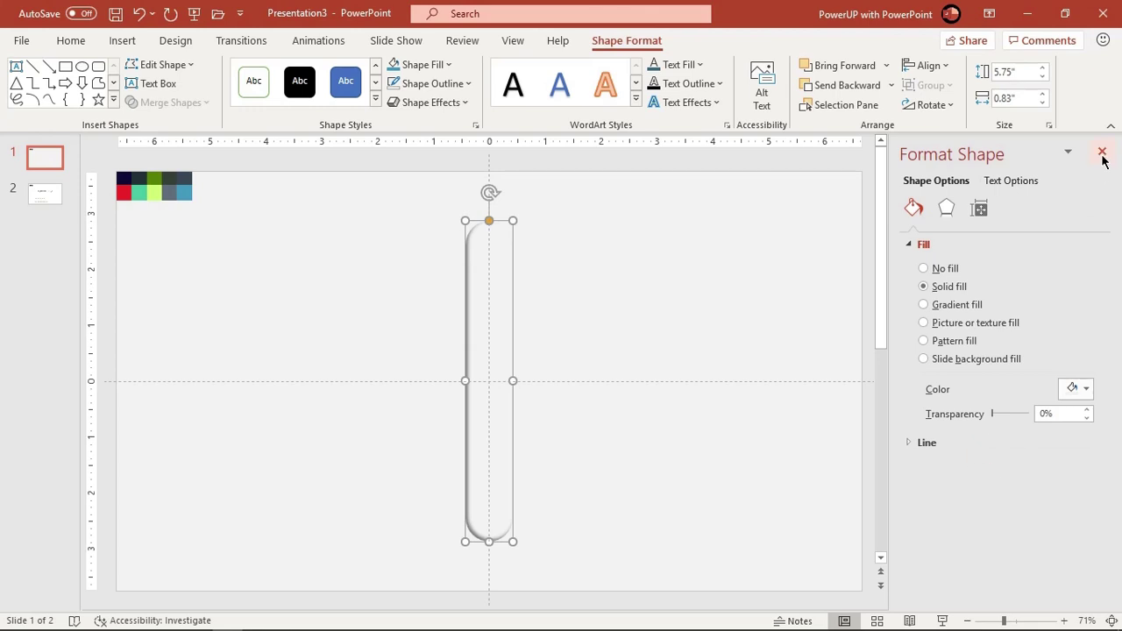
left_click(1102, 152)
Duplicate the pill slot with Ctrl+D four times, arranging the copies in a row of five
left_click(748, 277)
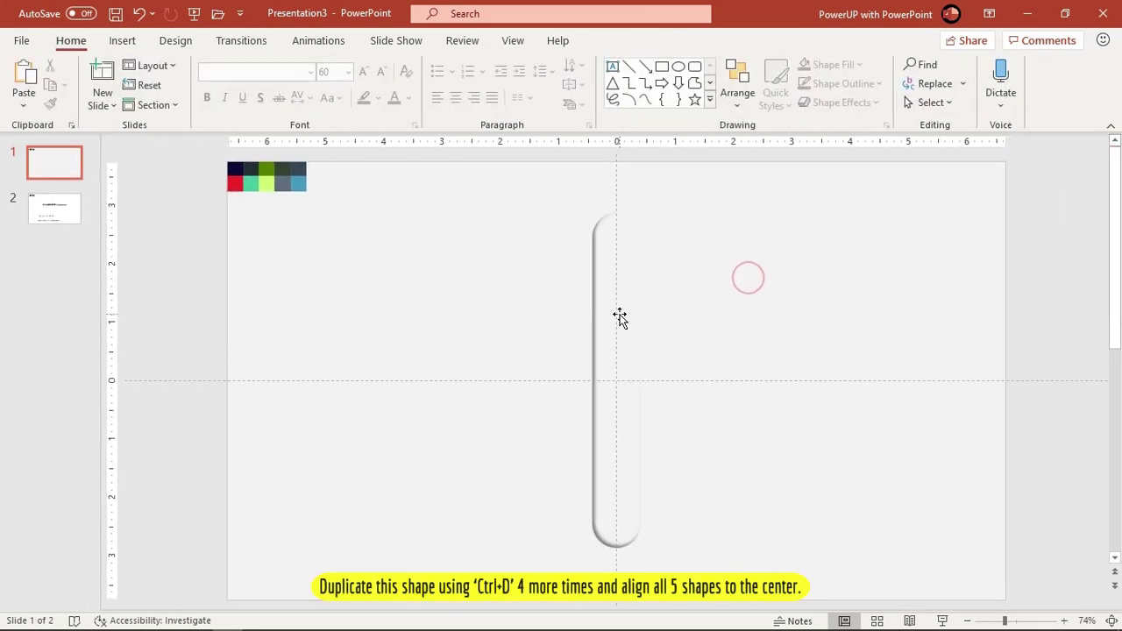
left_click(619, 316)
key("ctrl+d")
left_click_drag(620, 314, 733, 302)
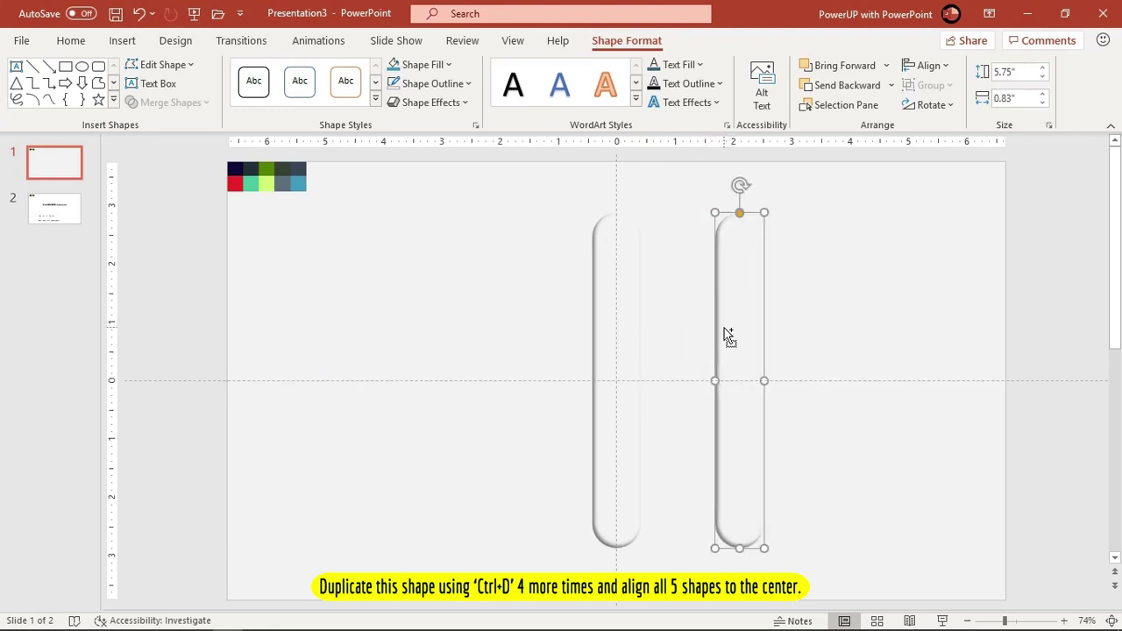
key("ctrl+d")
left_click_drag(861, 281, 850, 279)
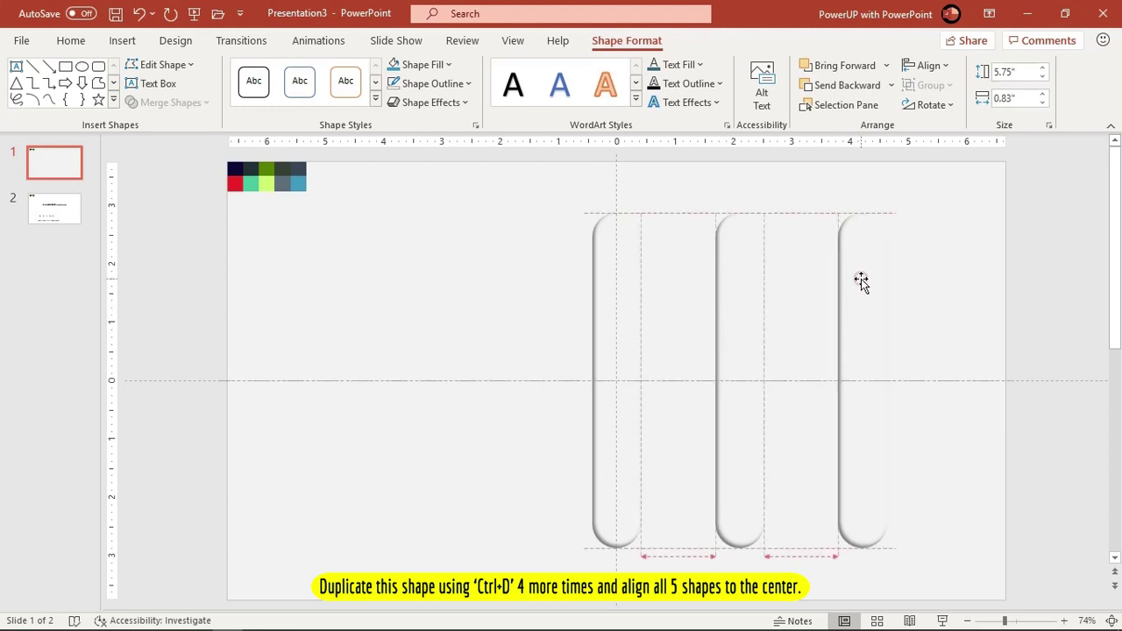
left_click_drag(850, 279, 851, 279)
left_click(627, 305)
key("ctrl+d")
left_click_drag(630, 309, 499, 289)
key("ctrl+d")
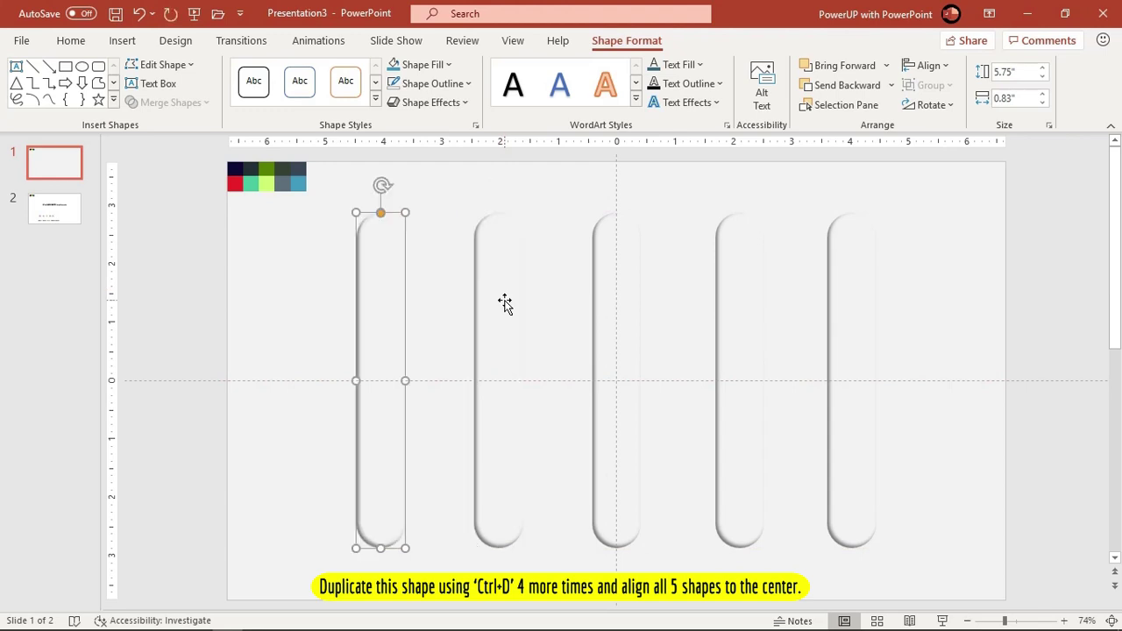
left_click_drag(381, 285, 380, 285)
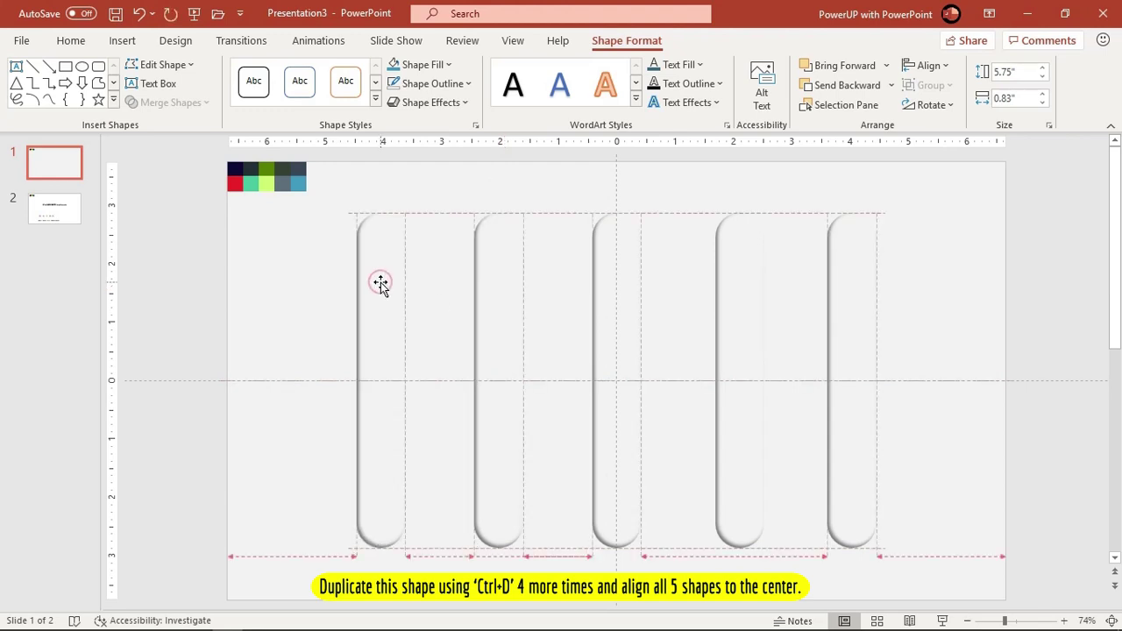
left_click_drag(380, 282, 383, 282)
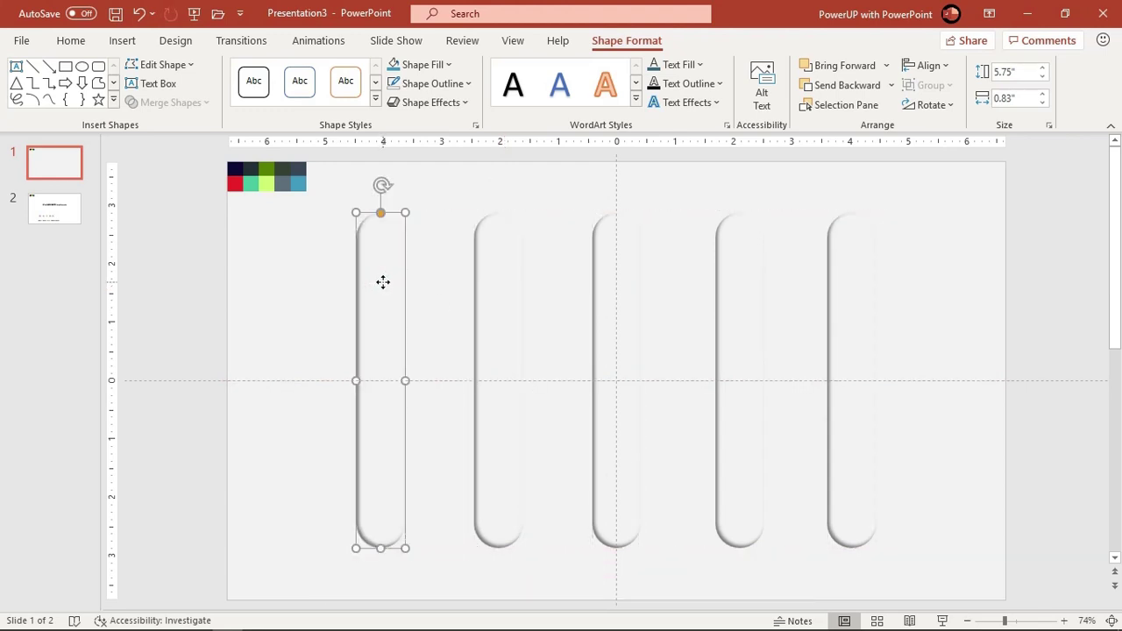
Select all five slots, align their middles and distribute them horizontally
left_click(491, 303, "shift")
left_click(609, 281, "shift")
left_click(732, 289, "shift")
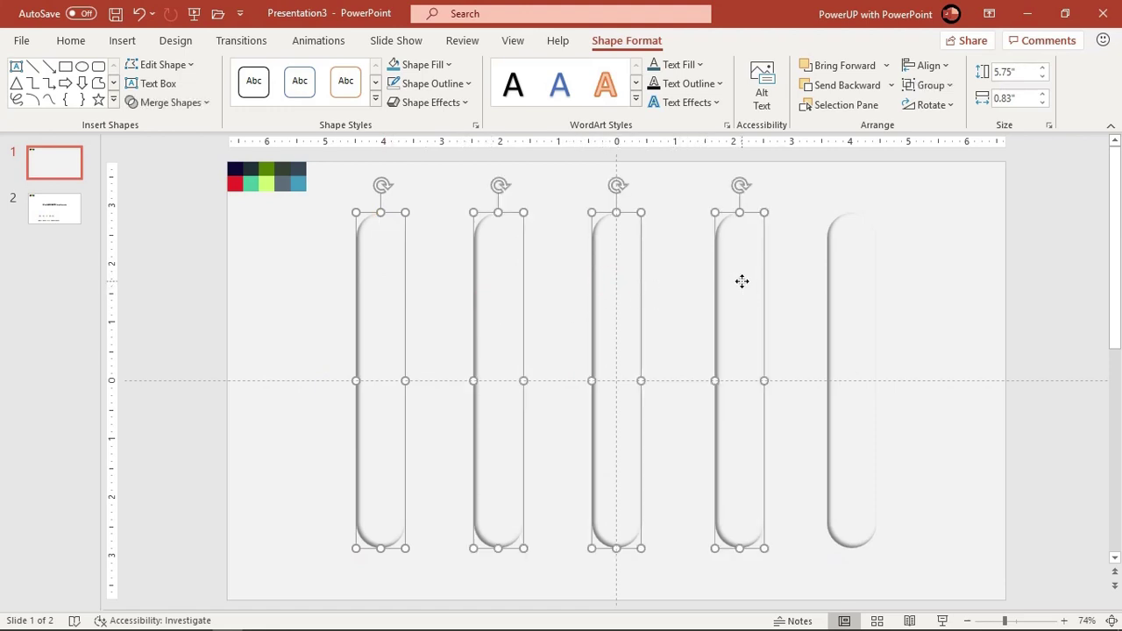
left_click(852, 317, "shift")
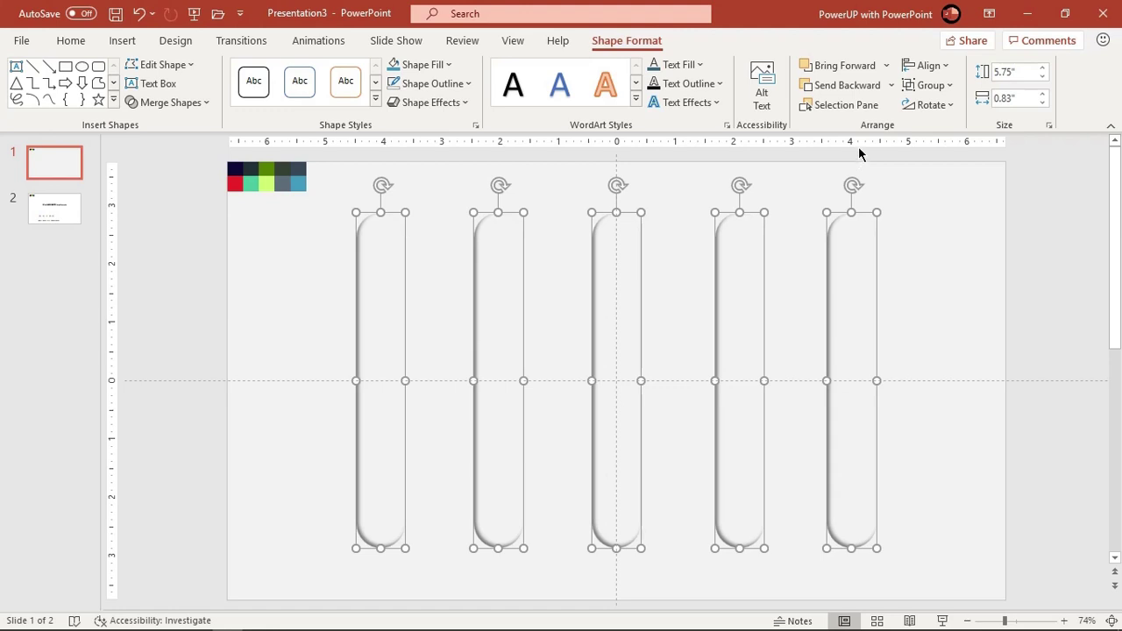
left_click(928, 67)
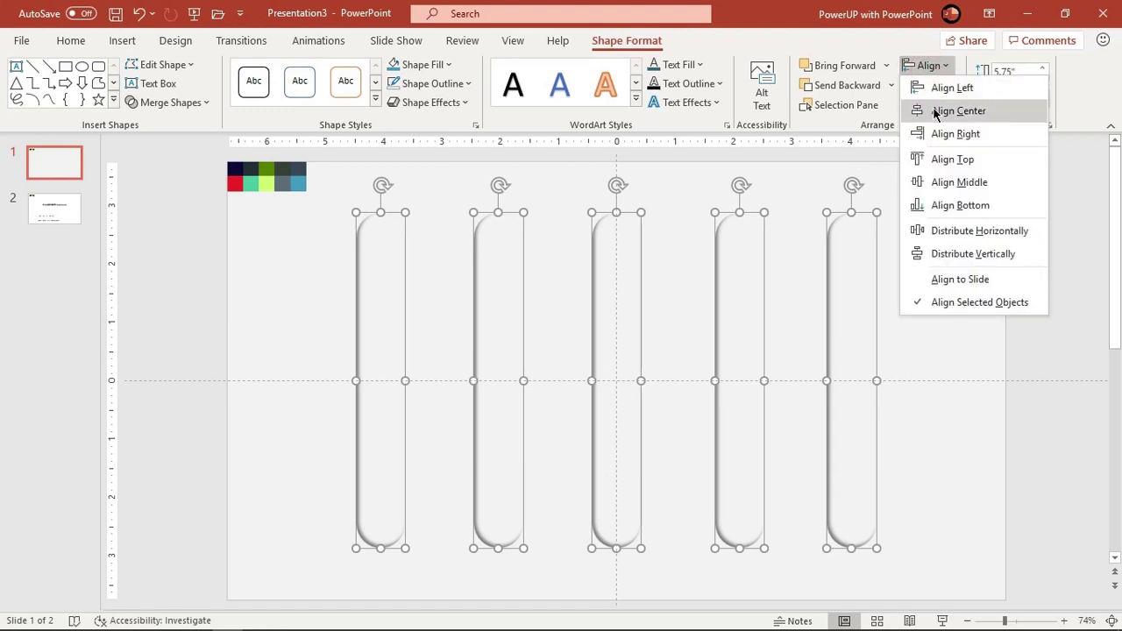
left_click(932, 180)
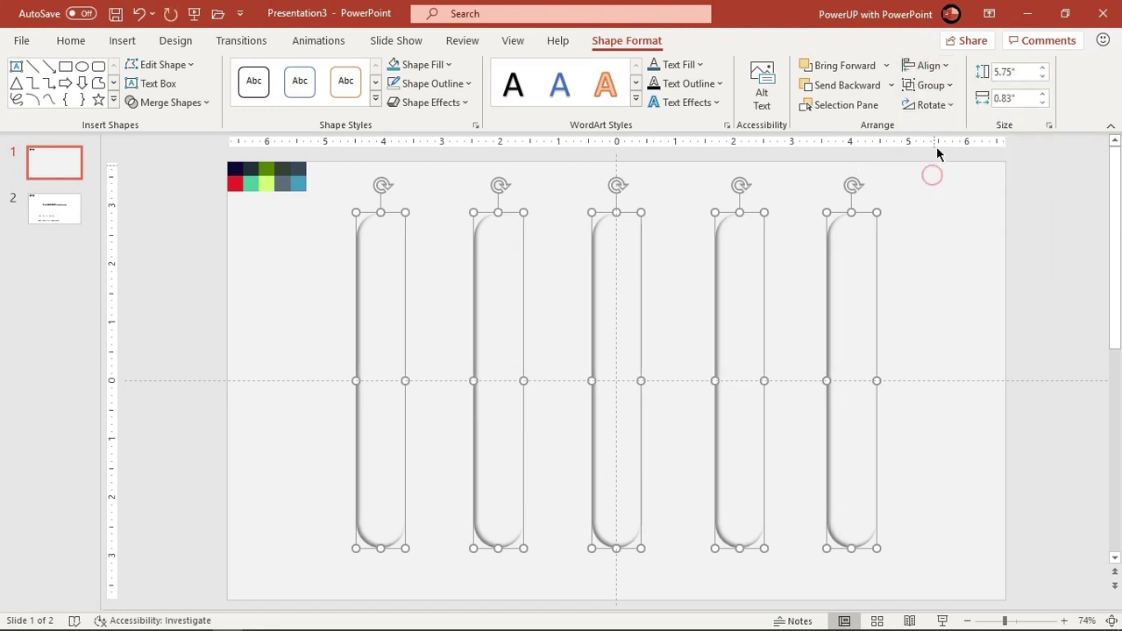
left_click(929, 66)
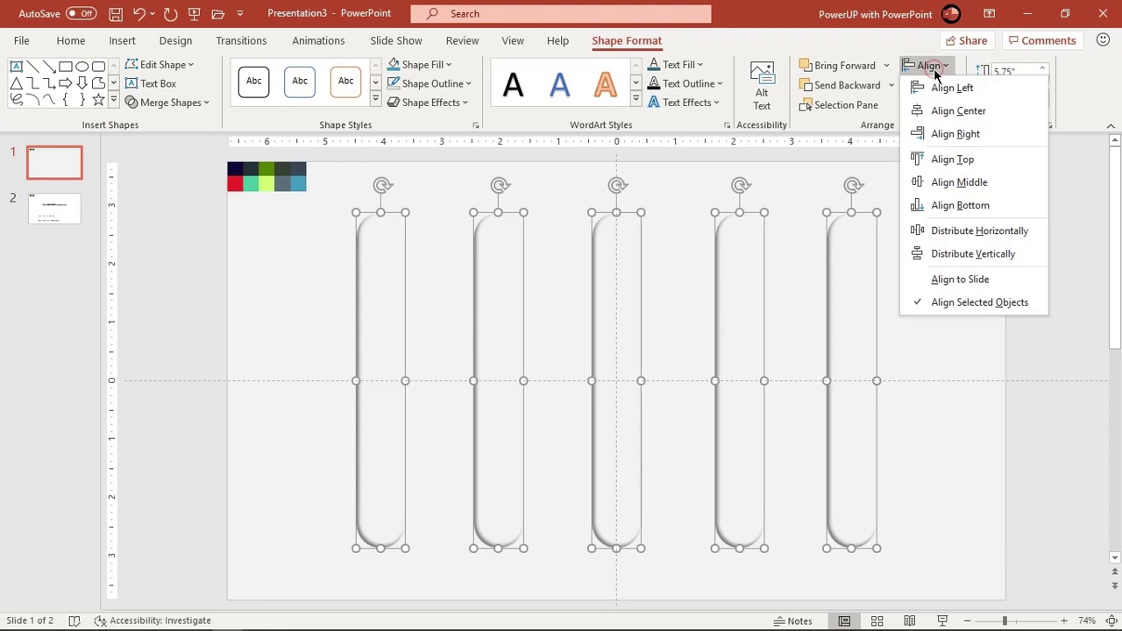
left_click(953, 230)
left_click(946, 249)
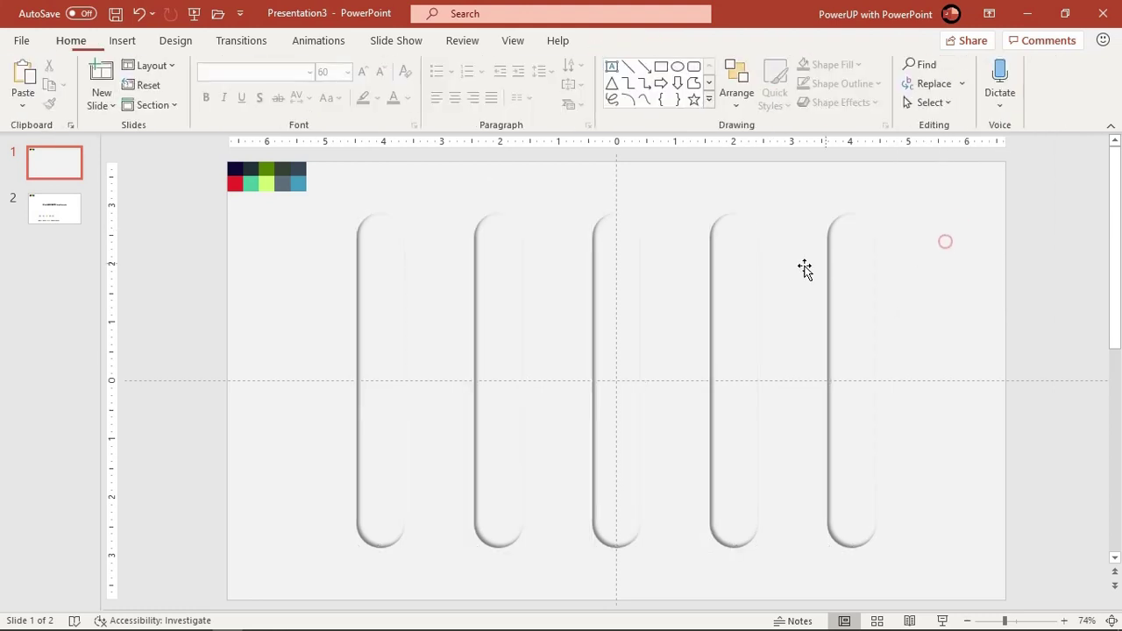
left_click(734, 256)
Duplicate all five slots with Ctrl+D and line the copies up exactly over the originals
left_click(776, 251)
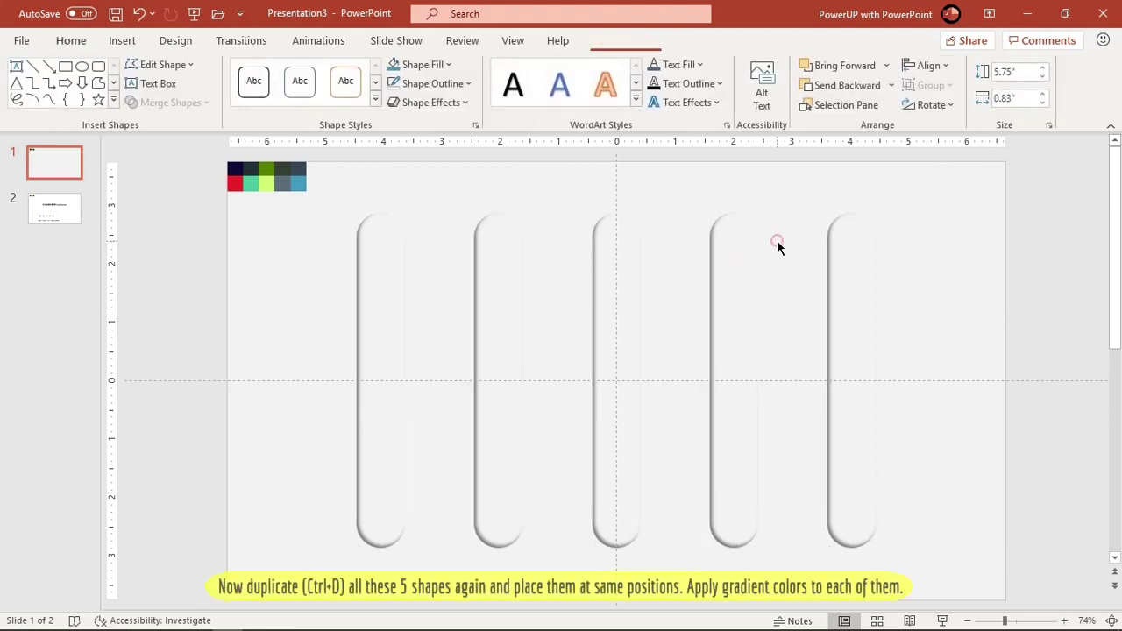
left_click(389, 283)
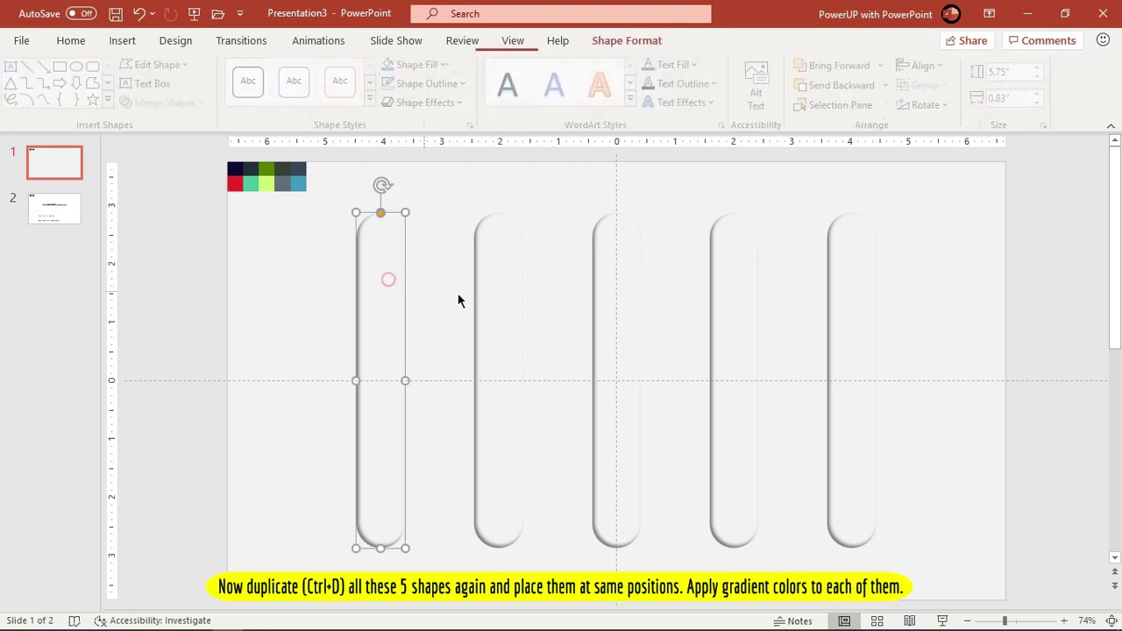
left_click(508, 284, "shift")
left_click(619, 277, "shift")
left_click(733, 269, "shift")
left_click(847, 282, "shift")
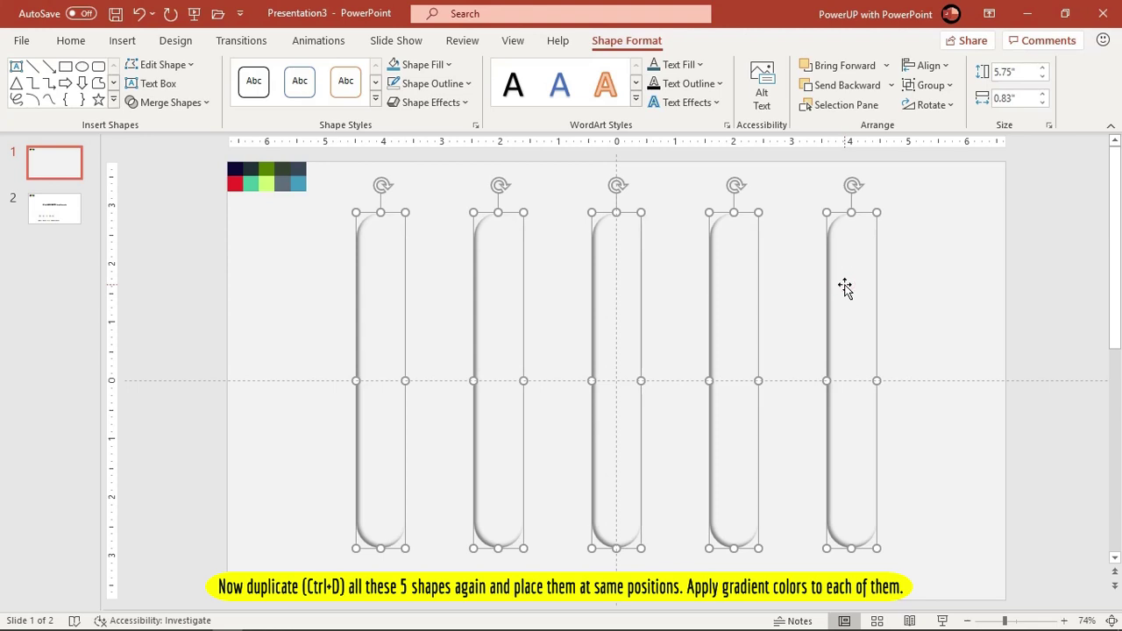
key("ctrl+d")
left_click_drag(864, 292, 855, 281)
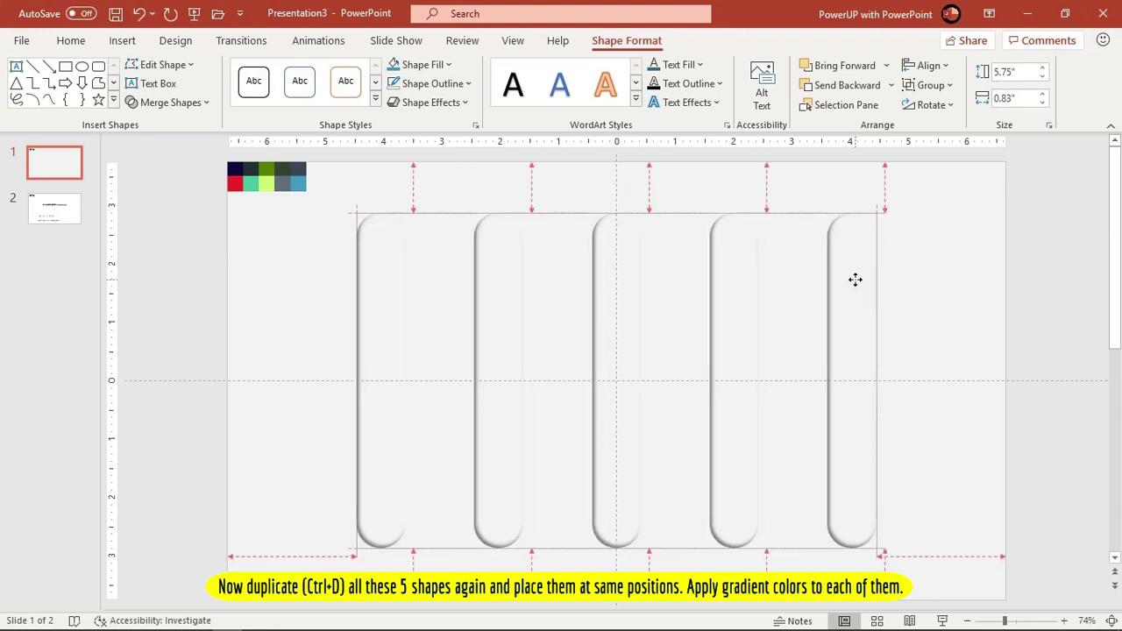
left_click_drag(855, 279, 855, 280)
left_click(433, 344)
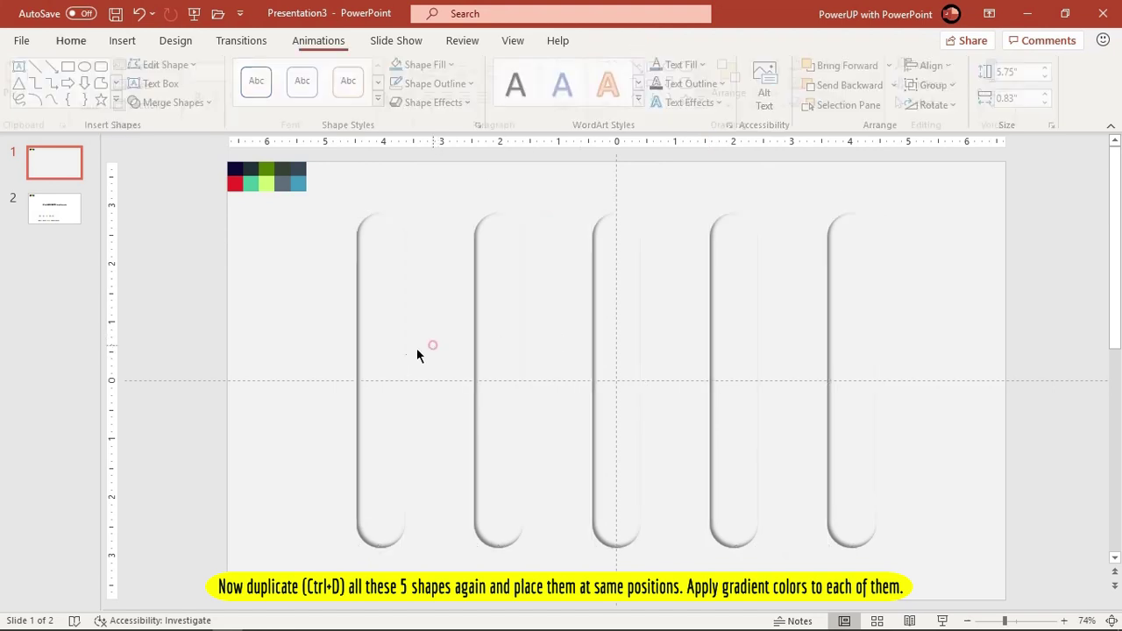
Give the leftmost top pill a gradient fill reduced to just two stops
left_click(372, 440)
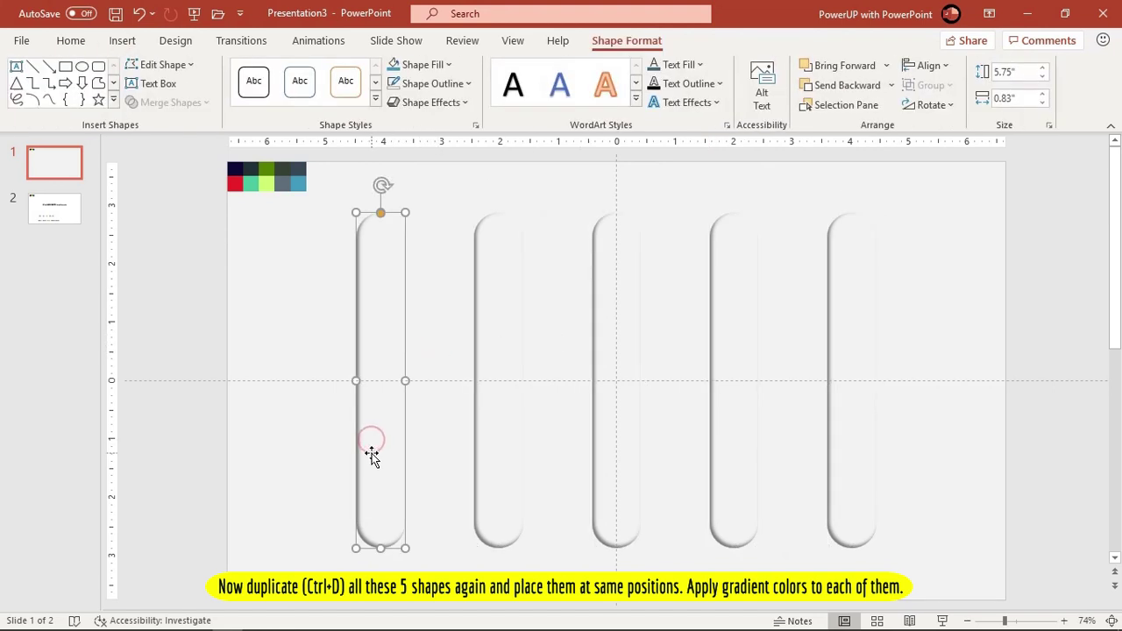
right_click(372, 442)
left_click(427, 418)
left_click(976, 305)
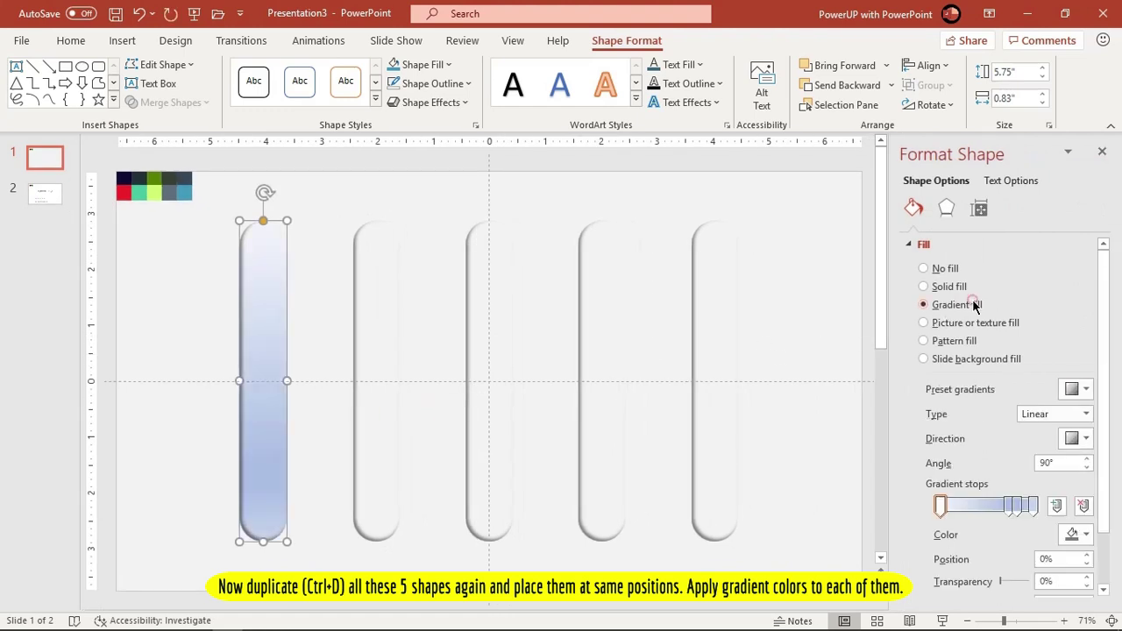
left_click(1037, 507)
left_click(1084, 506)
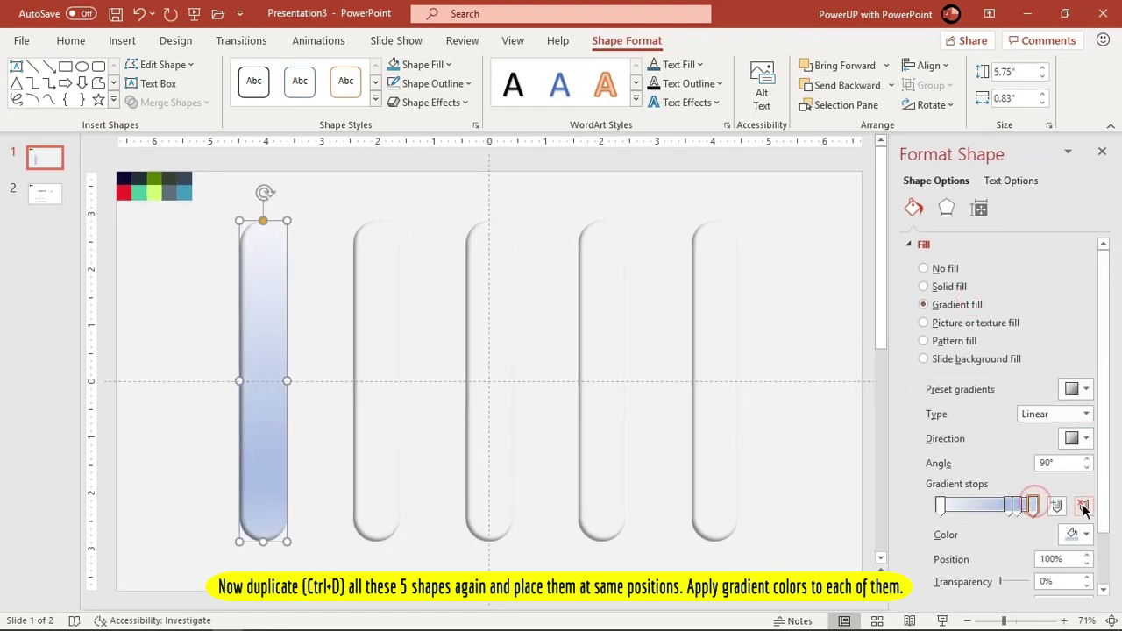
left_click(1029, 506)
left_click(1084, 506)
left_click(1084, 506)
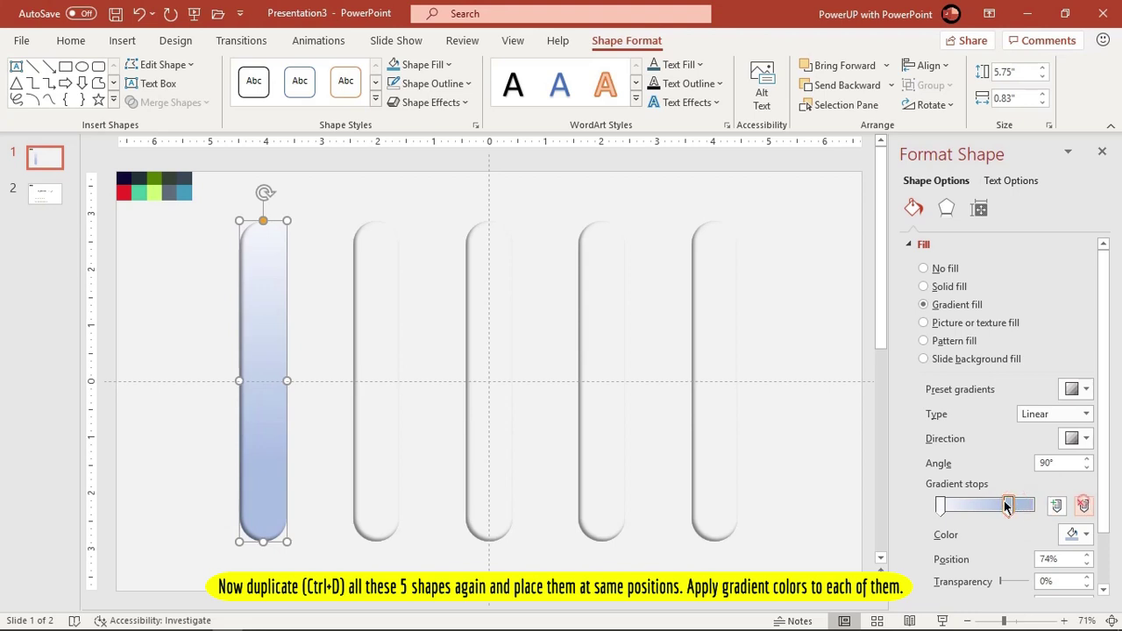
left_click(1014, 512)
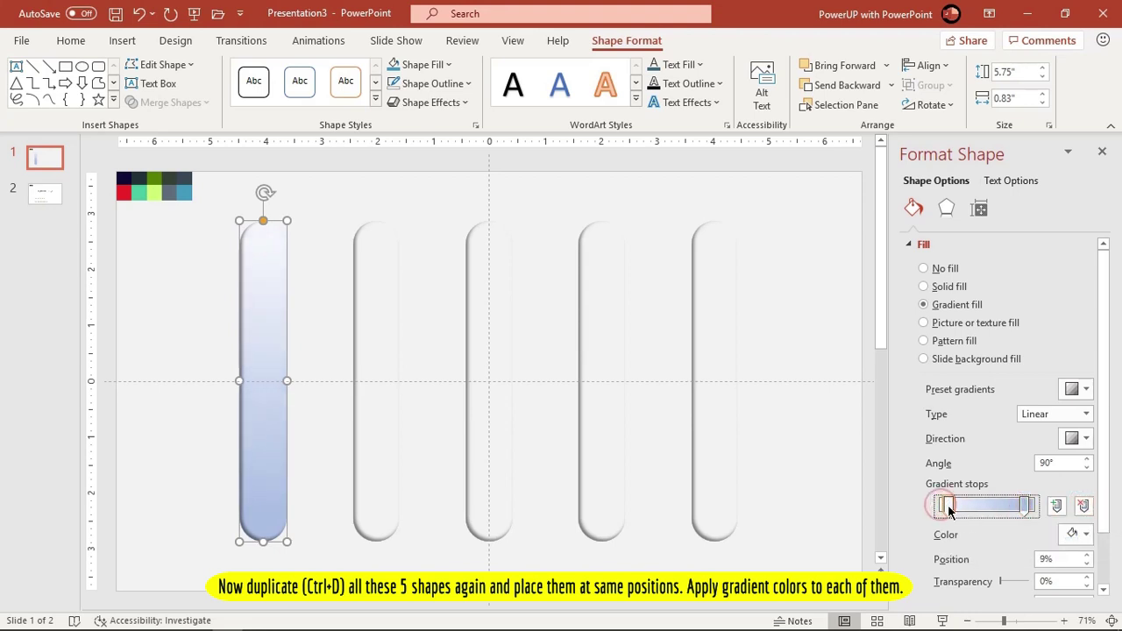
Eyedrop dark navy for the bottom gradient stop and red for the top stop
left_click(1026, 507)
left_click(1063, 533)
left_click(1017, 519)
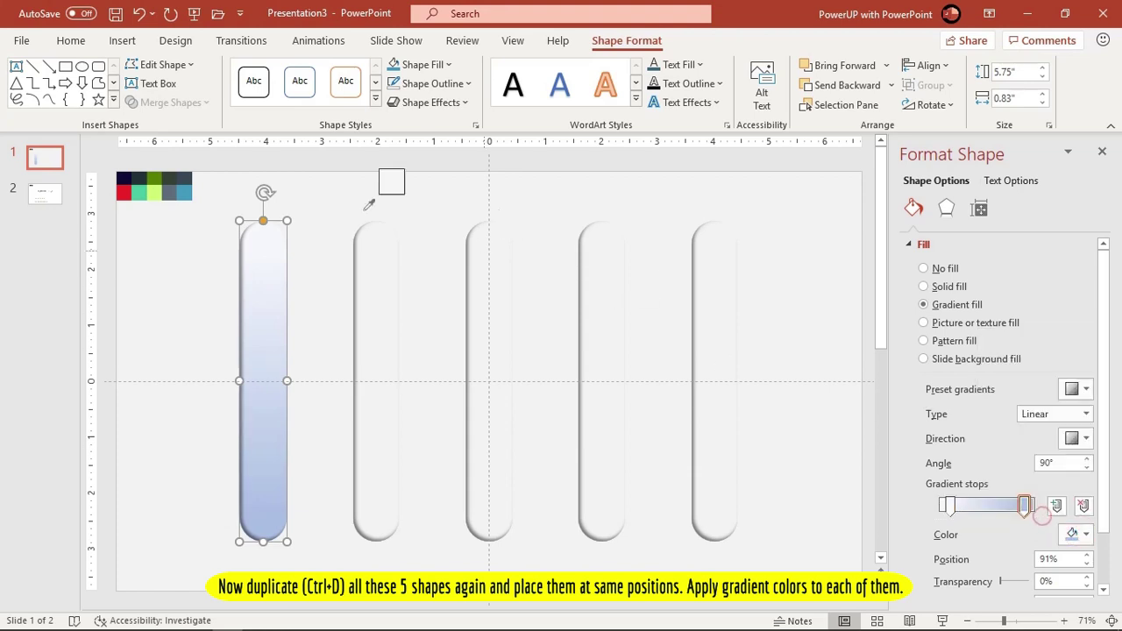
left_click(125, 179)
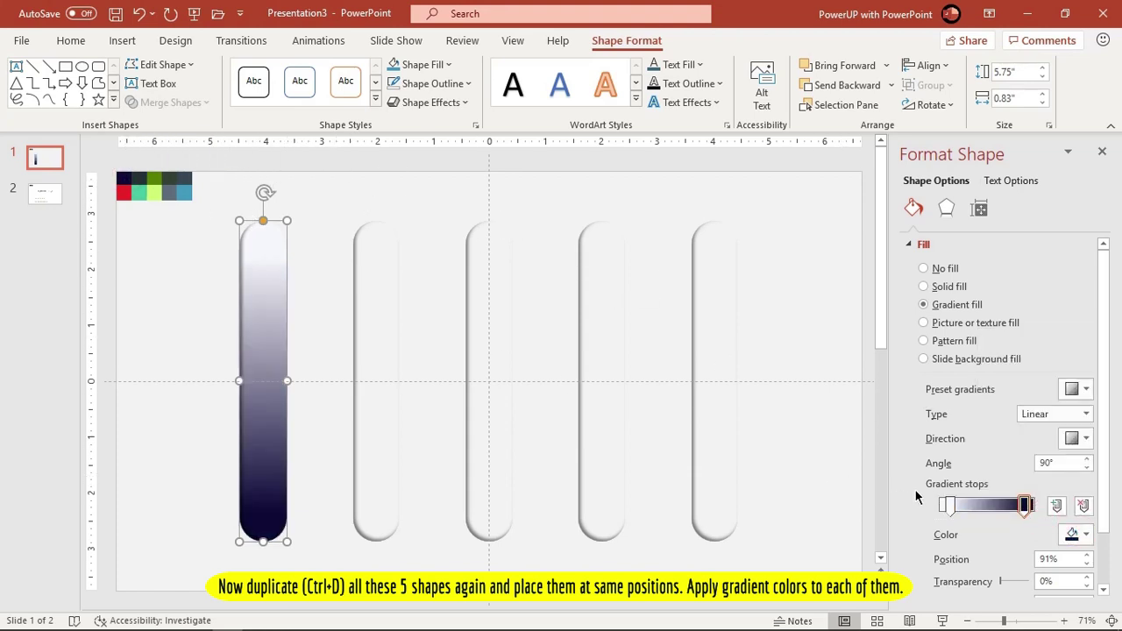
left_click(949, 506)
left_click(1075, 533)
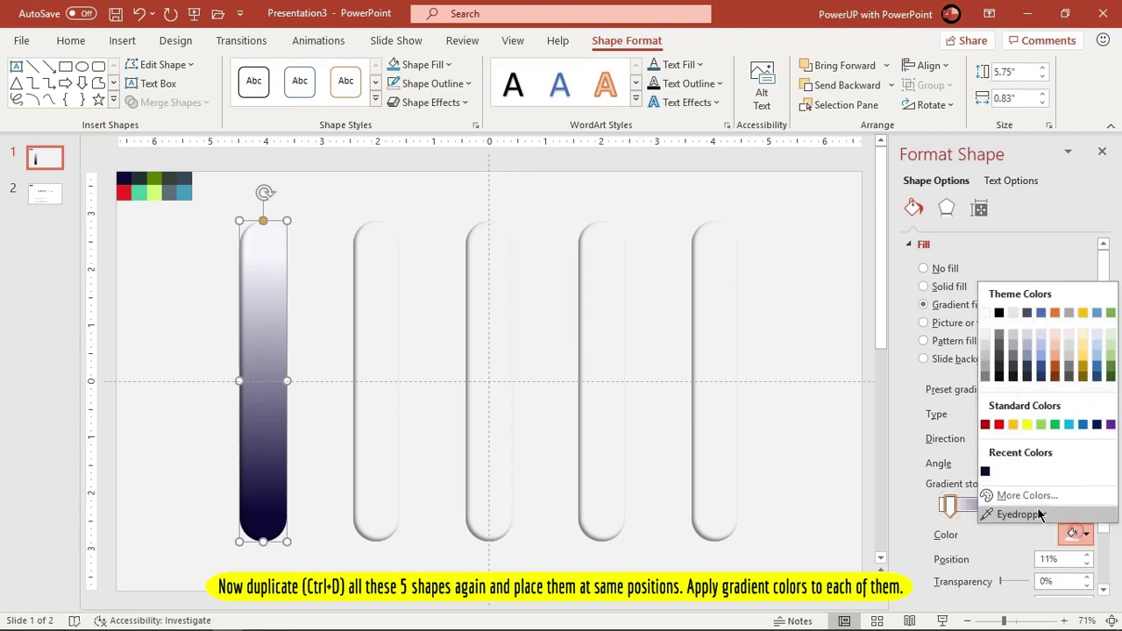
left_click(1037, 514)
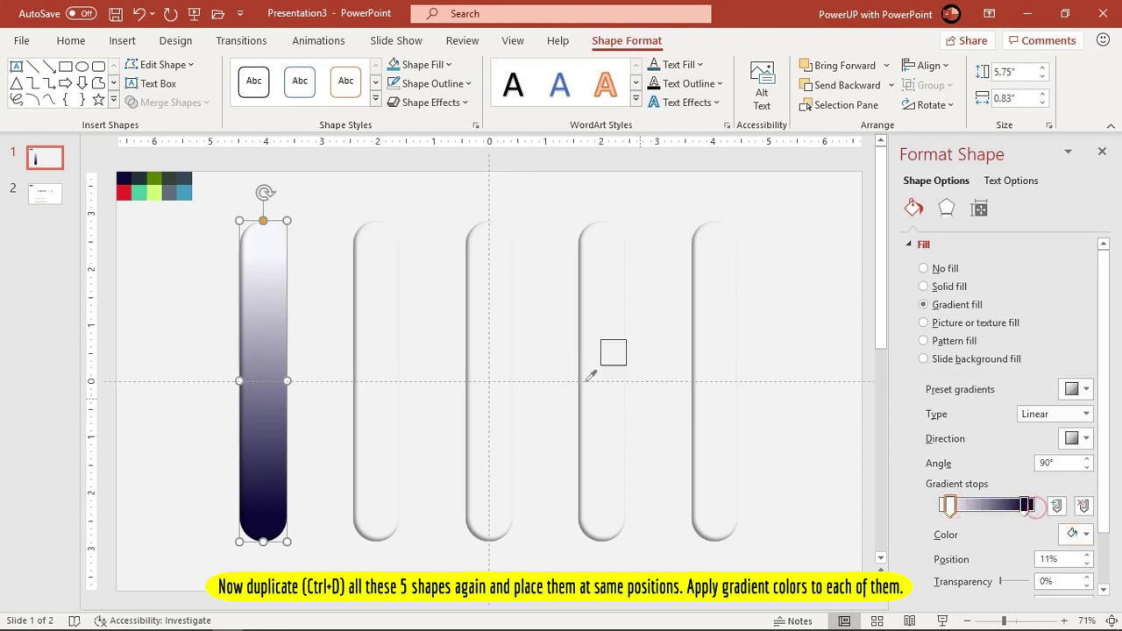
left_click(124, 192)
left_click(373, 354)
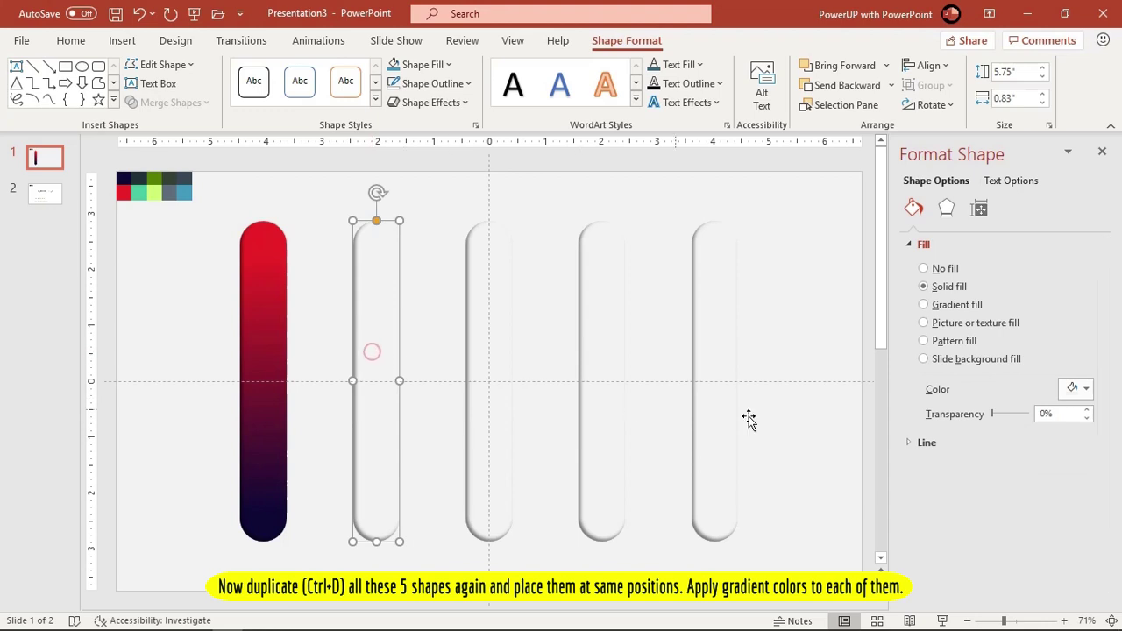
Give the second pill a gradient from green at the top to dark teal at the bottom
left_click(936, 305)
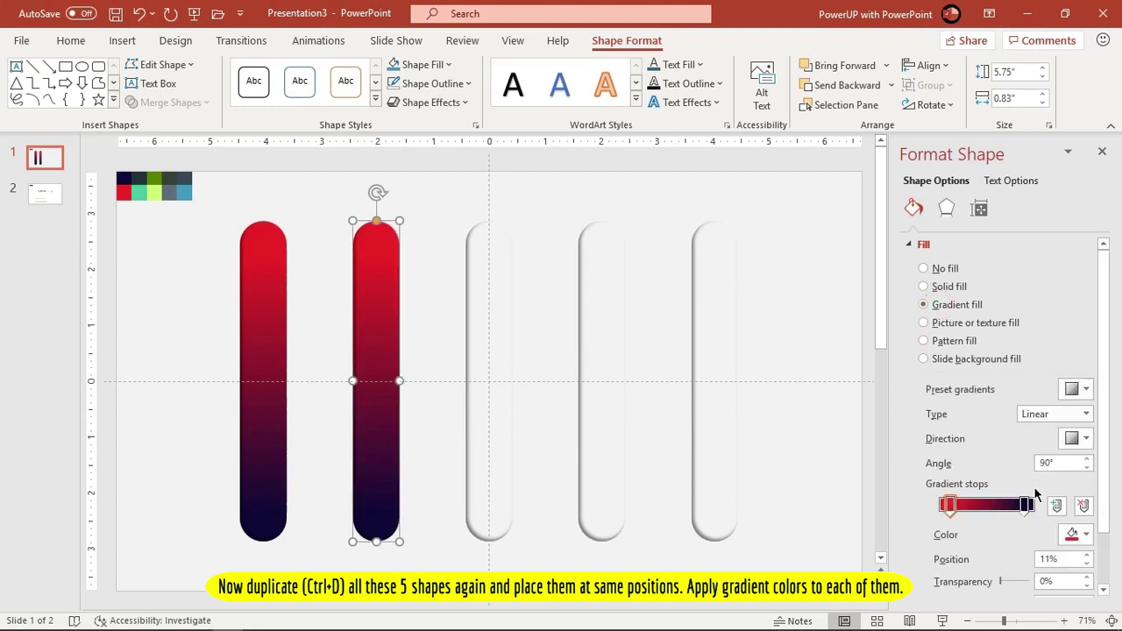
left_click(1065, 532)
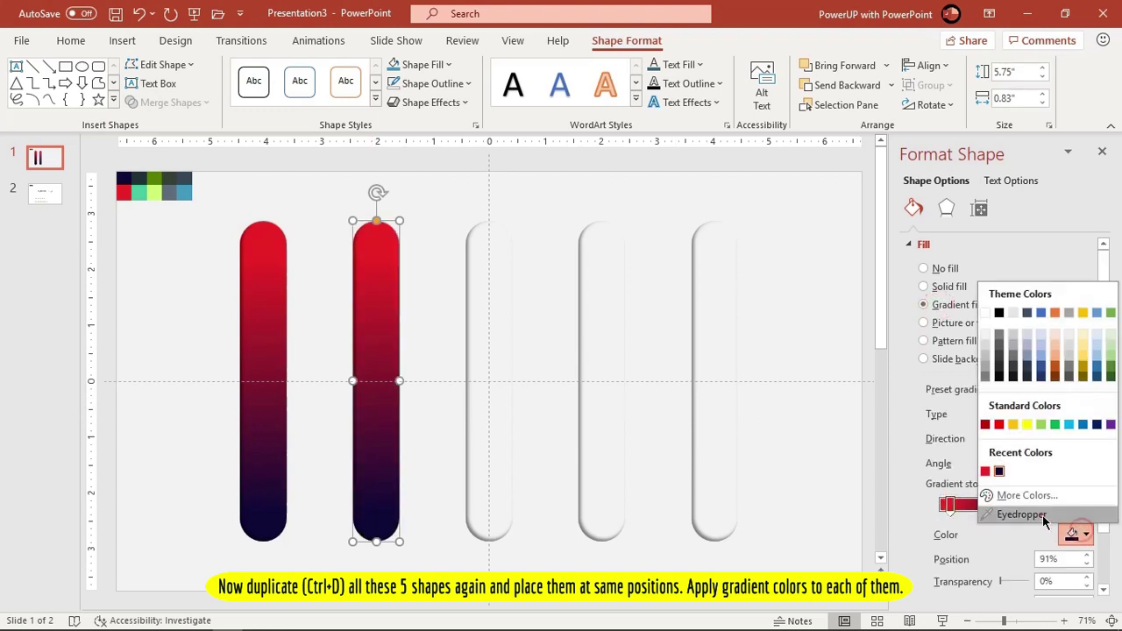
left_click(1038, 514)
left_click(140, 177)
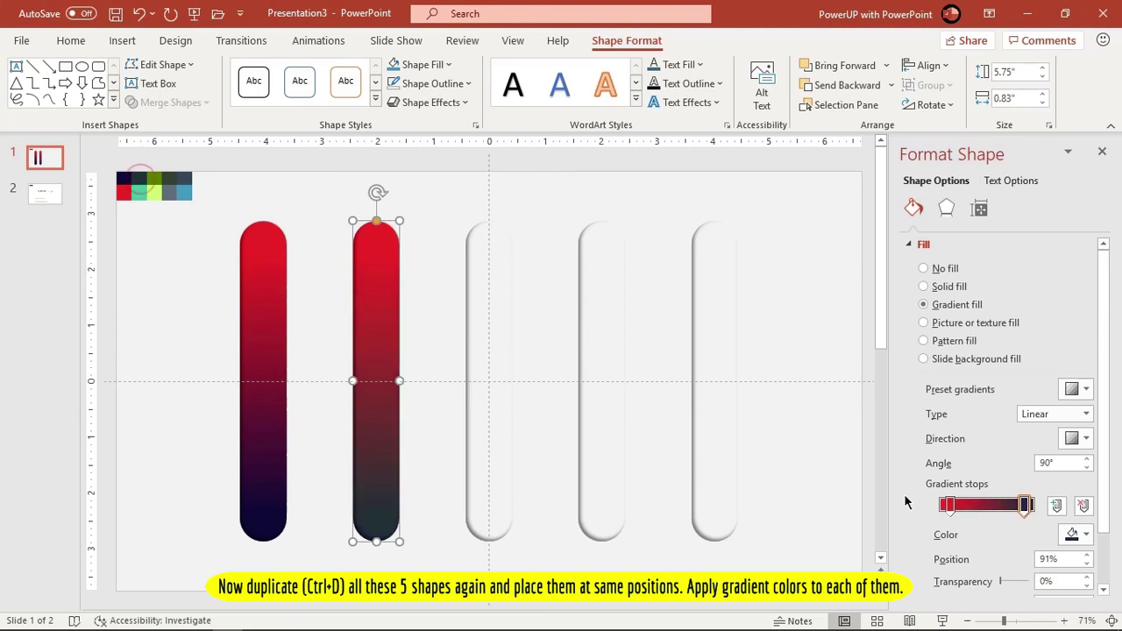
left_click(1072, 534)
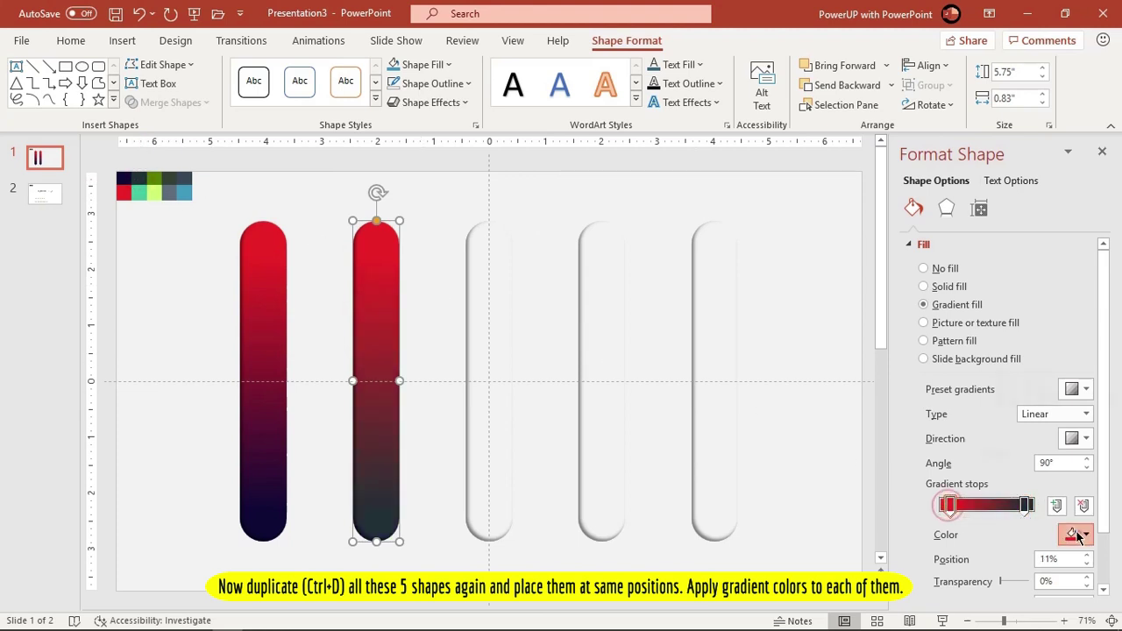
left_click(1008, 514)
left_click(146, 193)
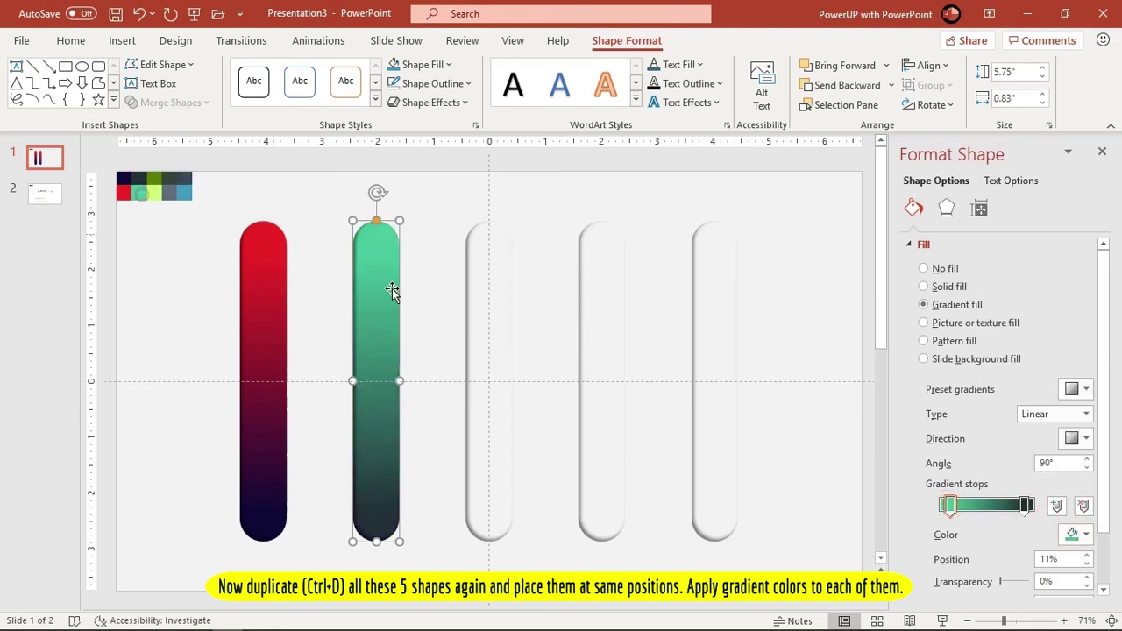
Give the third pill a gradient from light yellow-green at the top to green below
left_click(470, 323)
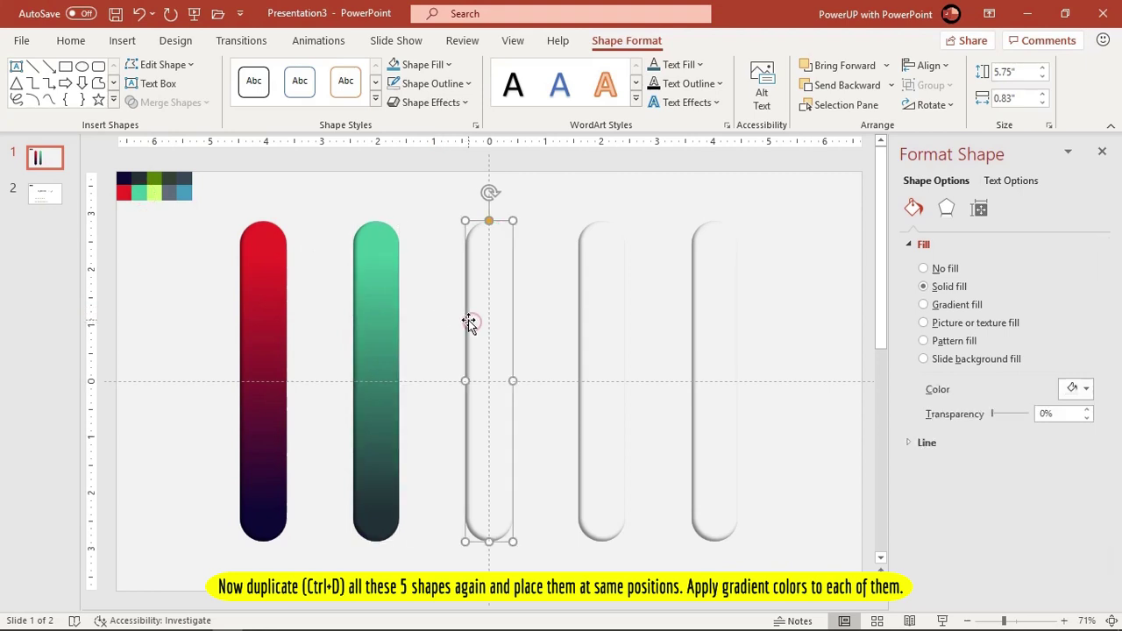
left_click(936, 307)
left_click(1077, 534)
left_click(1009, 516)
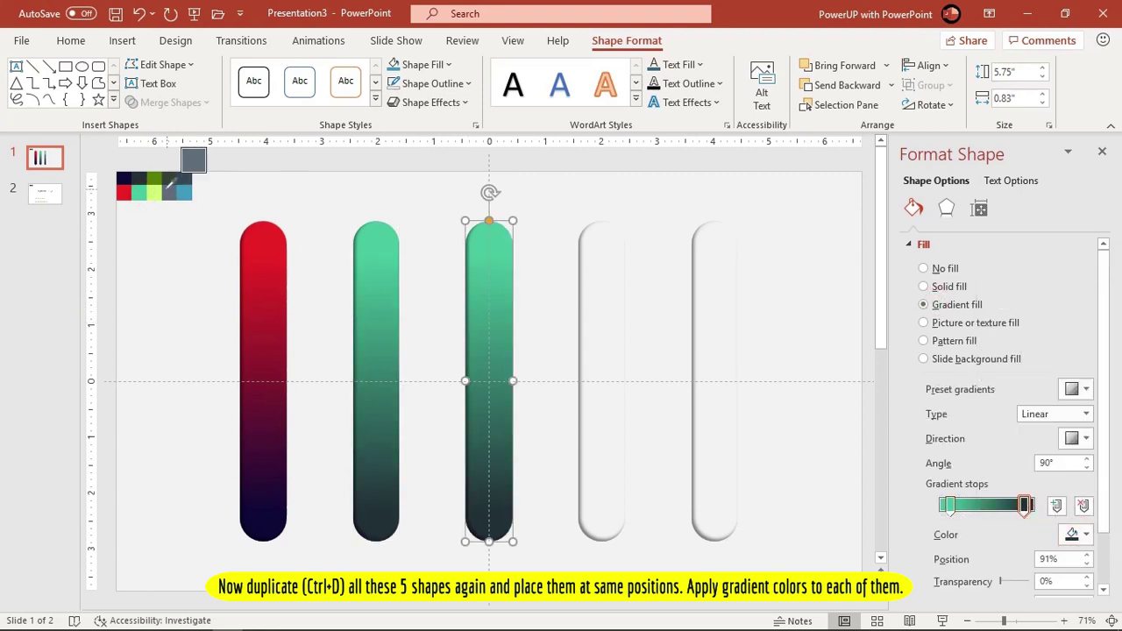
left_click(154, 180)
left_click(948, 505)
left_click(1078, 534)
left_click(999, 514)
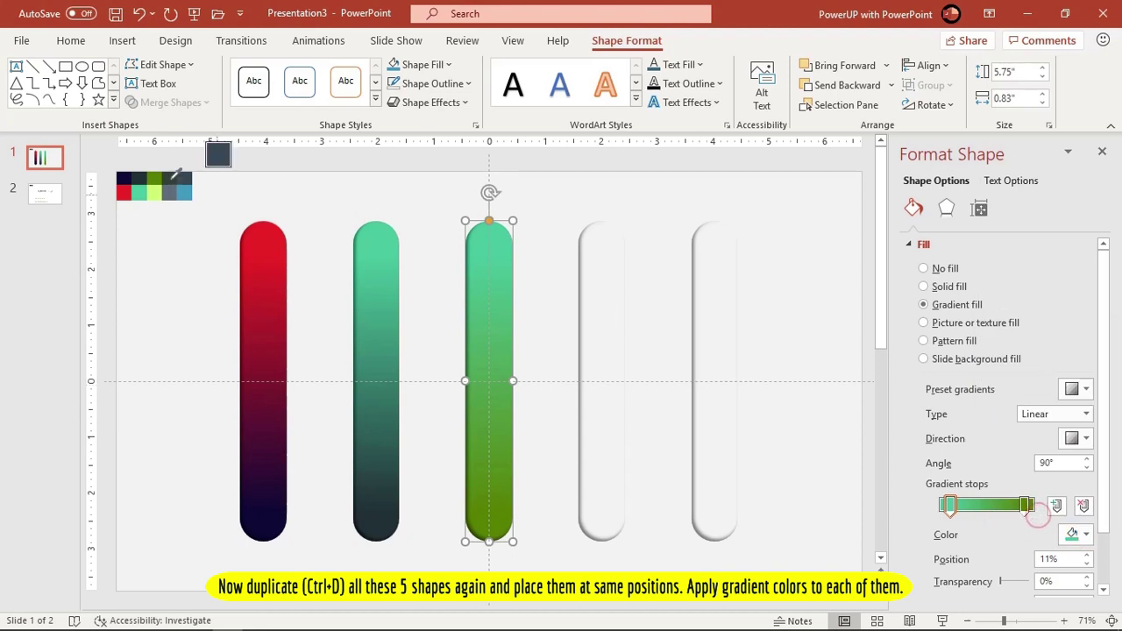
left_click(154, 193)
Give the fourth pill a gradient from slate grey at the top to dark grey below
left_click(596, 295)
left_click(937, 307)
left_click(1078, 533)
left_click(1004, 514)
left_click(169, 179)
left_click(947, 505)
left_click(1078, 533)
left_click(1004, 514)
left_click(180, 179)
Give the fifth pill a gradient with a blue top stop
left_click(725, 355)
left_click(949, 306)
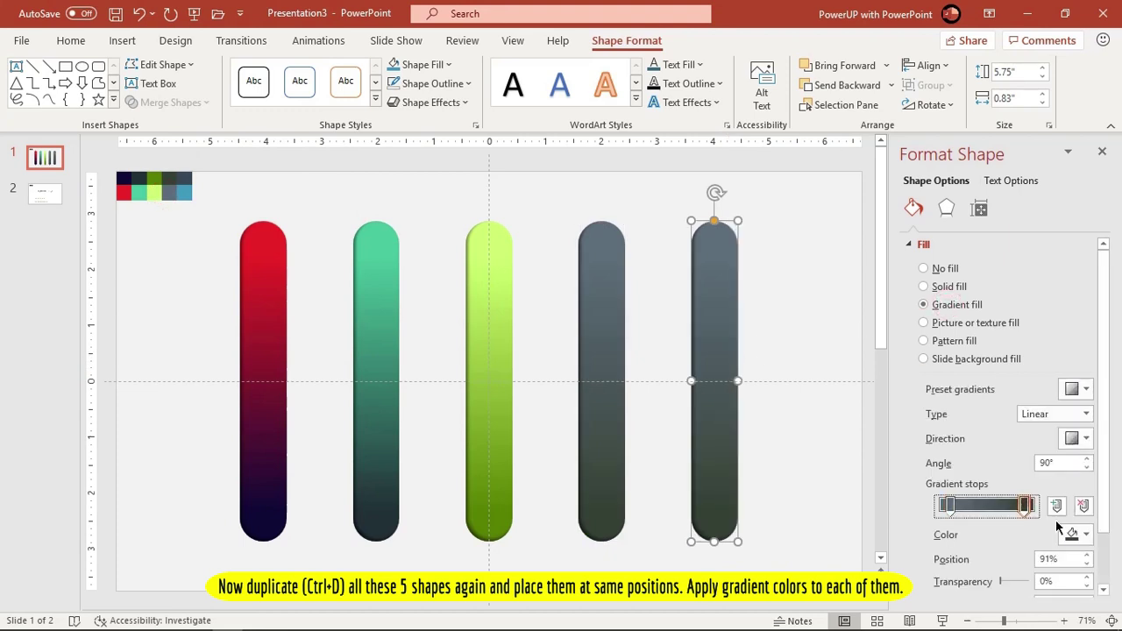
left_click(949, 506)
left_click(1073, 534)
left_click(185, 191)
left_click(314, 204)
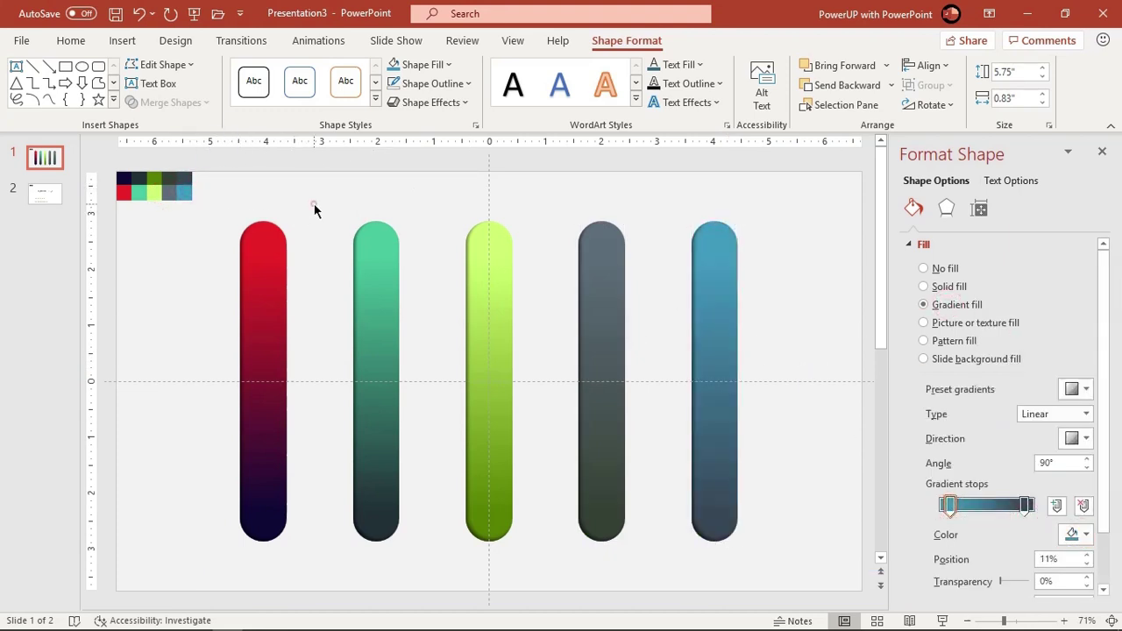
left_click(266, 257)
Select all five coloured pills and shorten them together from the top
left_click(371, 263, "shift")
left_click(478, 272, "shift")
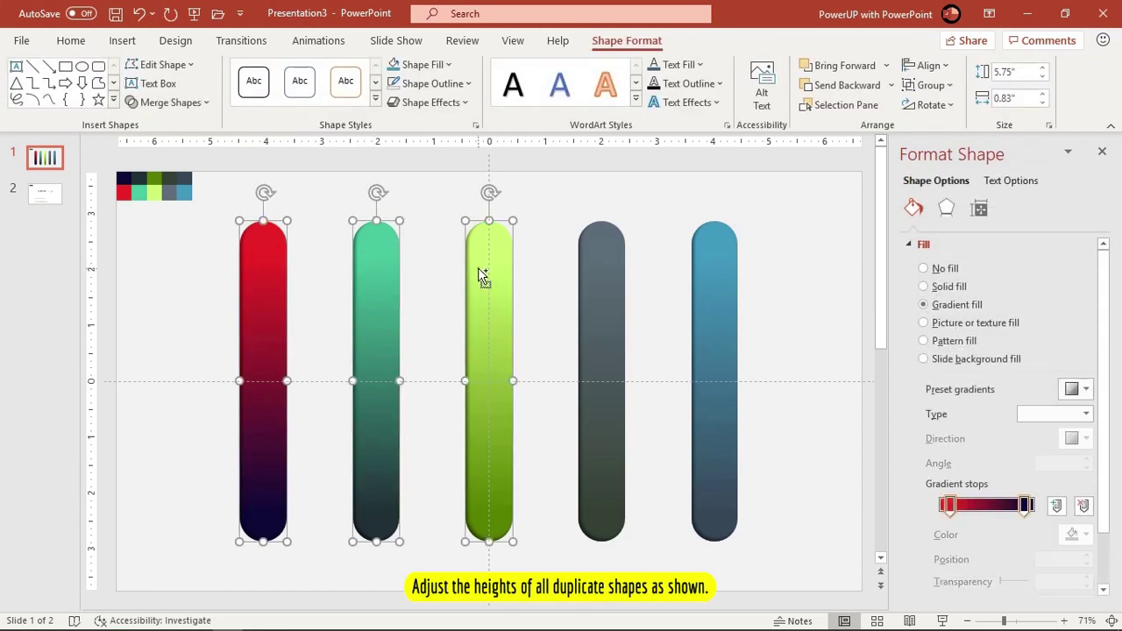
left_click(605, 288, "shift")
left_click(714, 281, "shift")
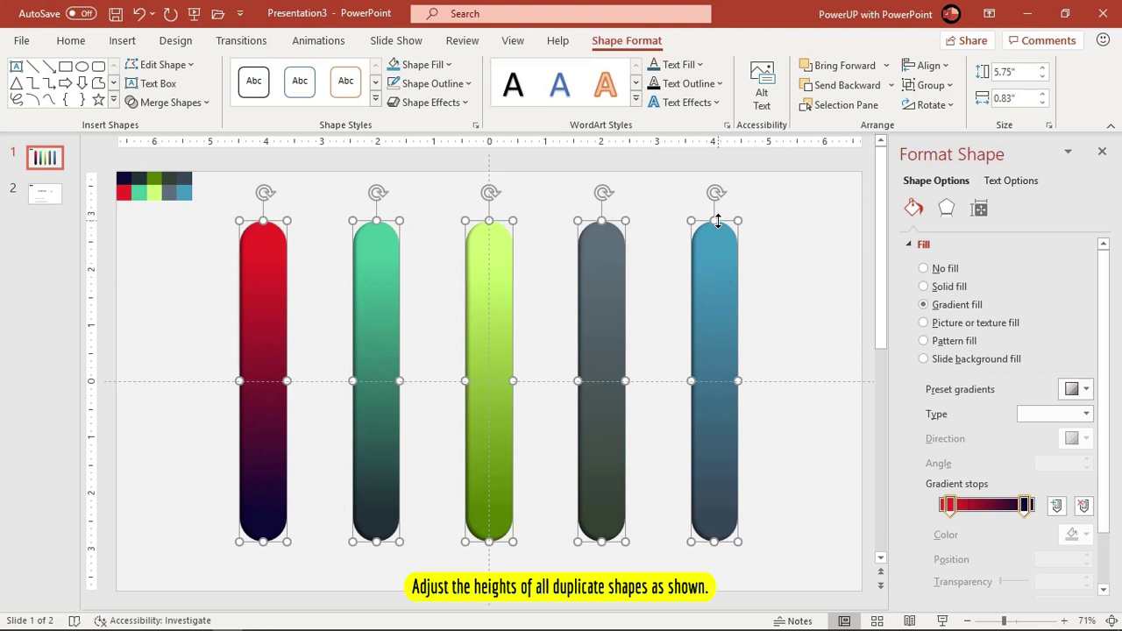
left_click_drag(715, 222, 716, 350)
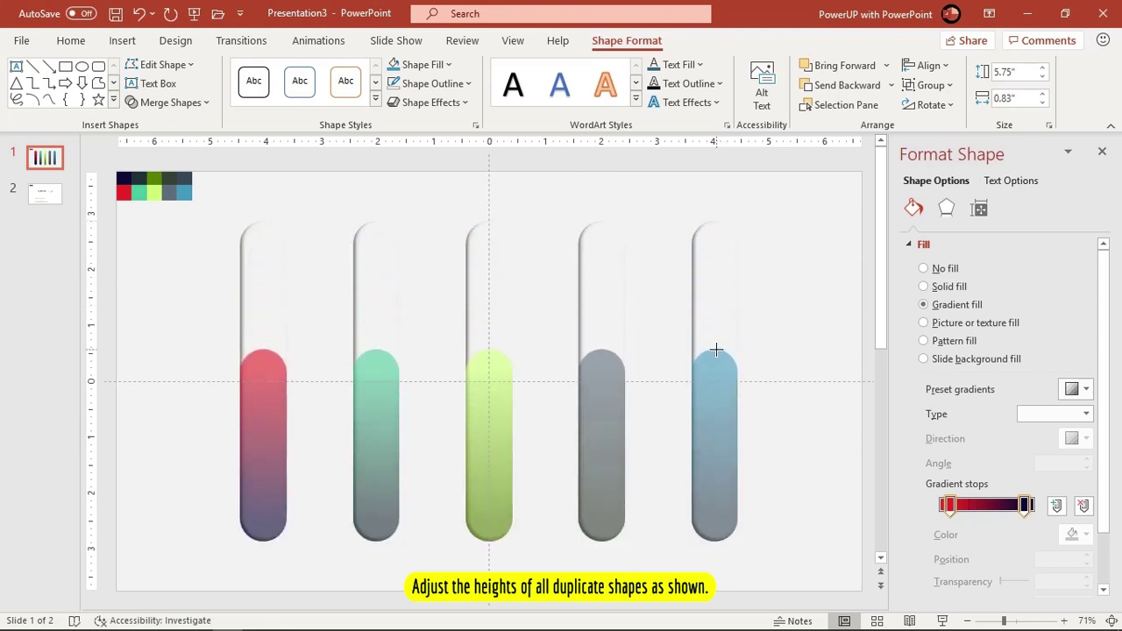
left_click_drag(716, 351, 711, 333)
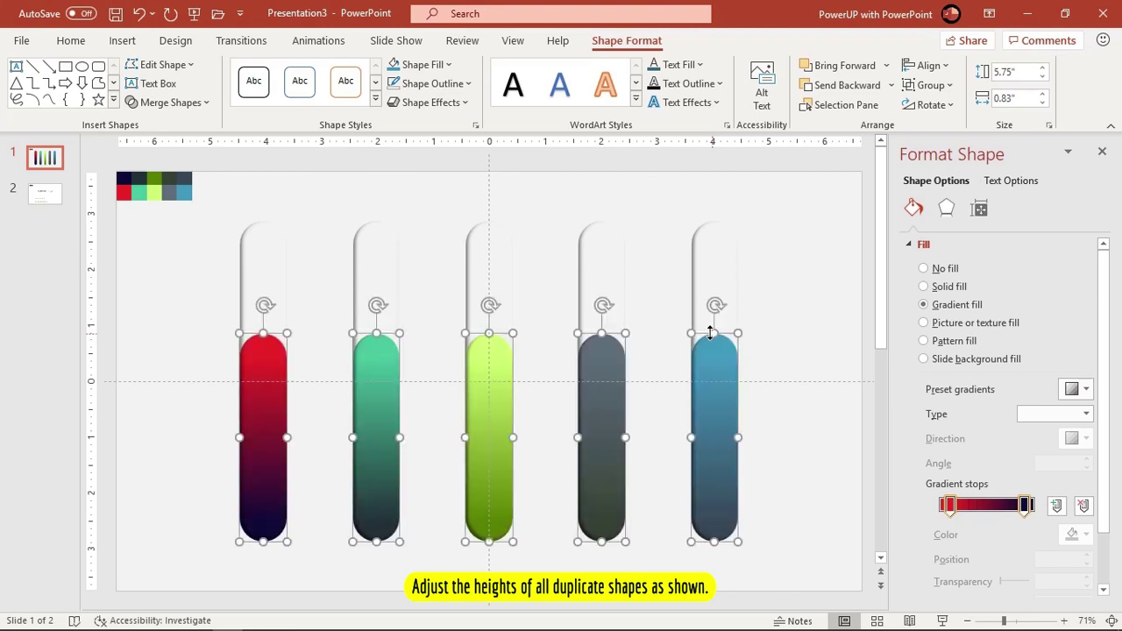
left_click(309, 351)
Lower the green pill's top and stretch the yellow-green pill taller
left_click(383, 349)
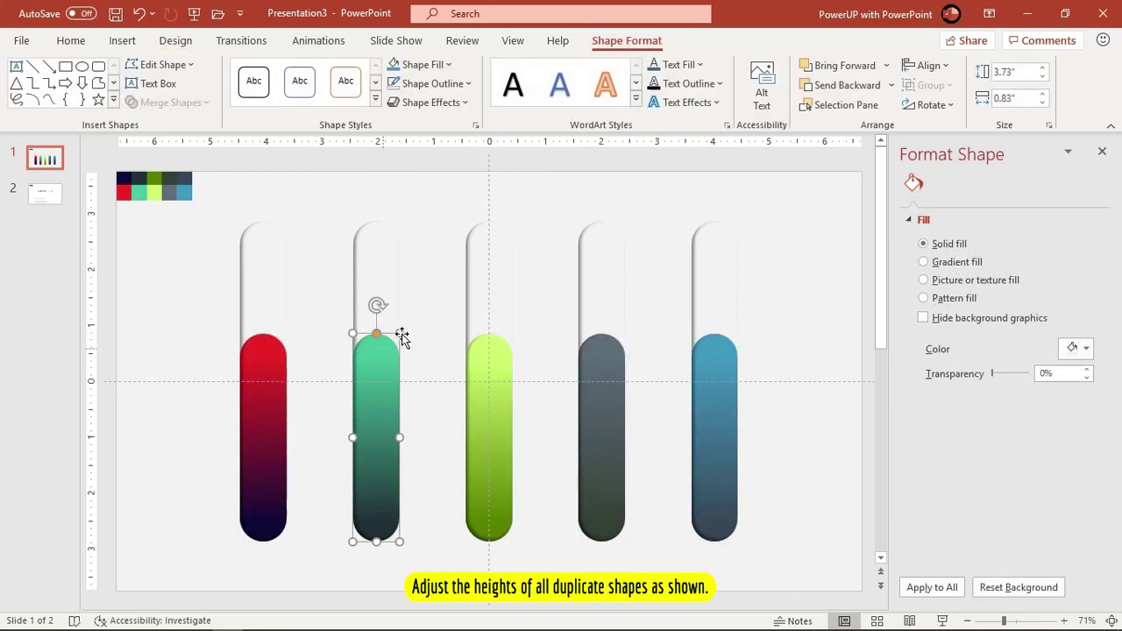
left_click_drag(399, 334, 404, 397)
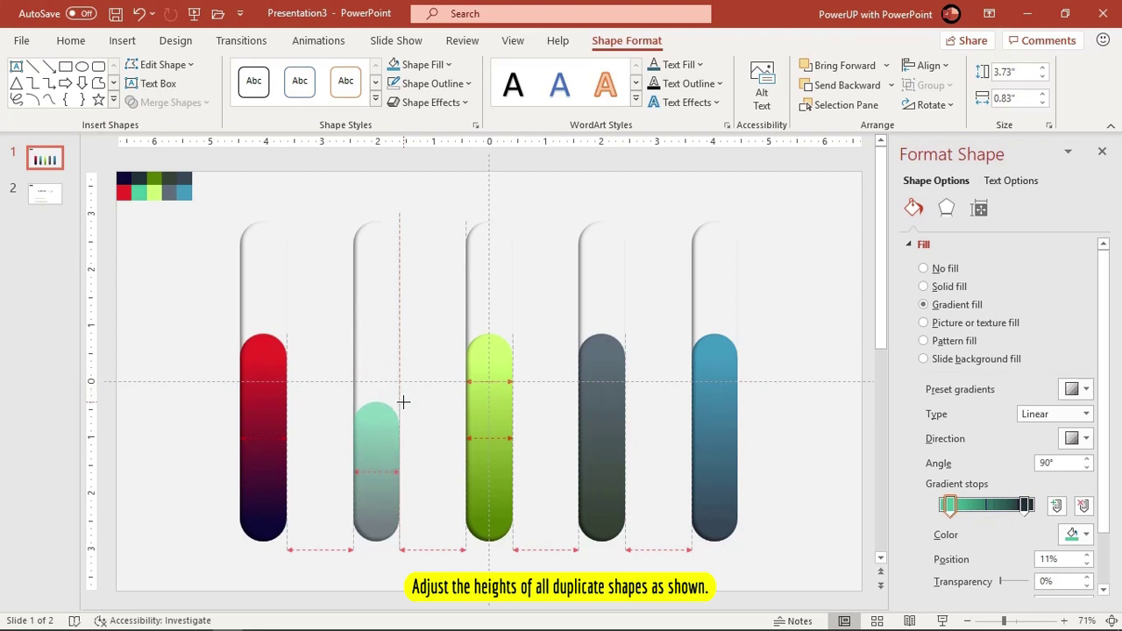
left_click_drag(403, 401, 401, 400)
left_click(486, 360)
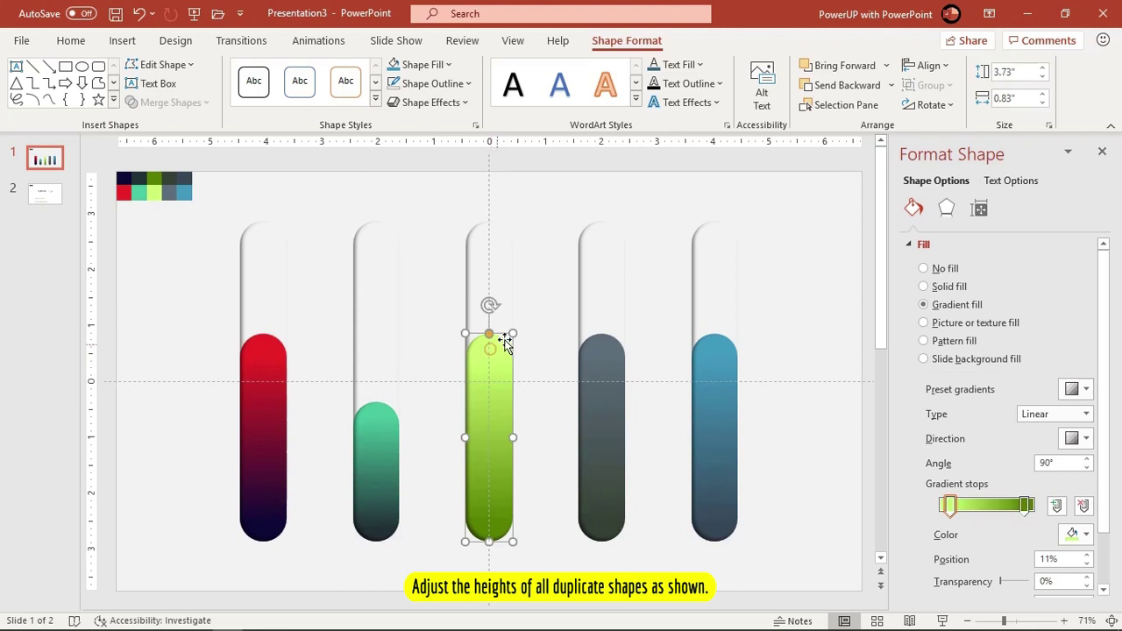
left_click_drag(511, 333, 511, 250)
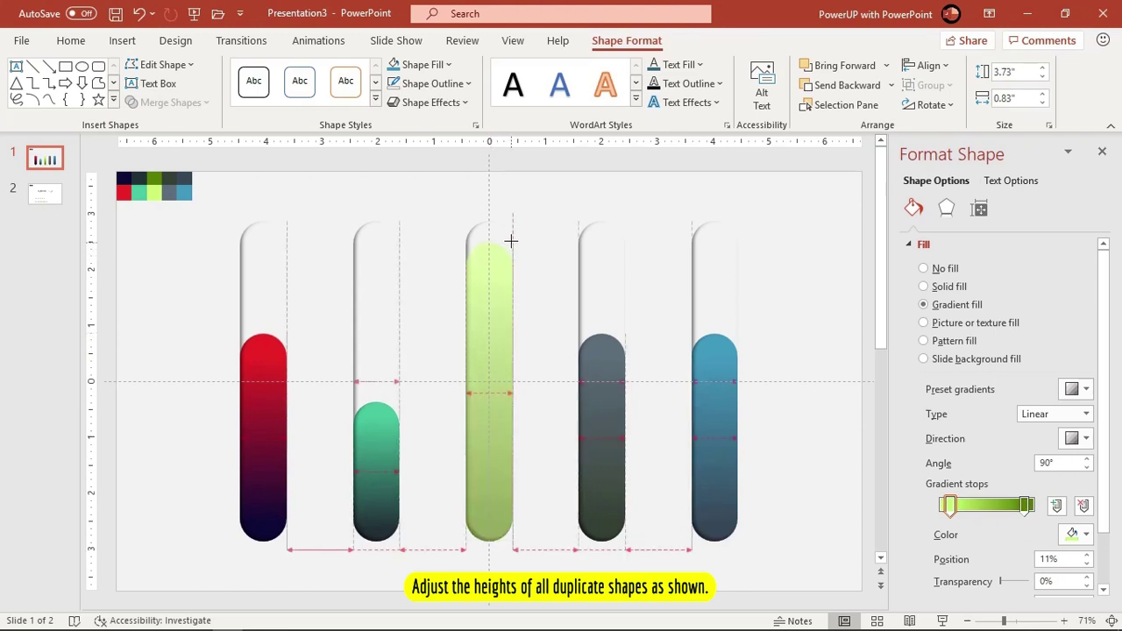
left_click_drag(511, 240, 511, 237)
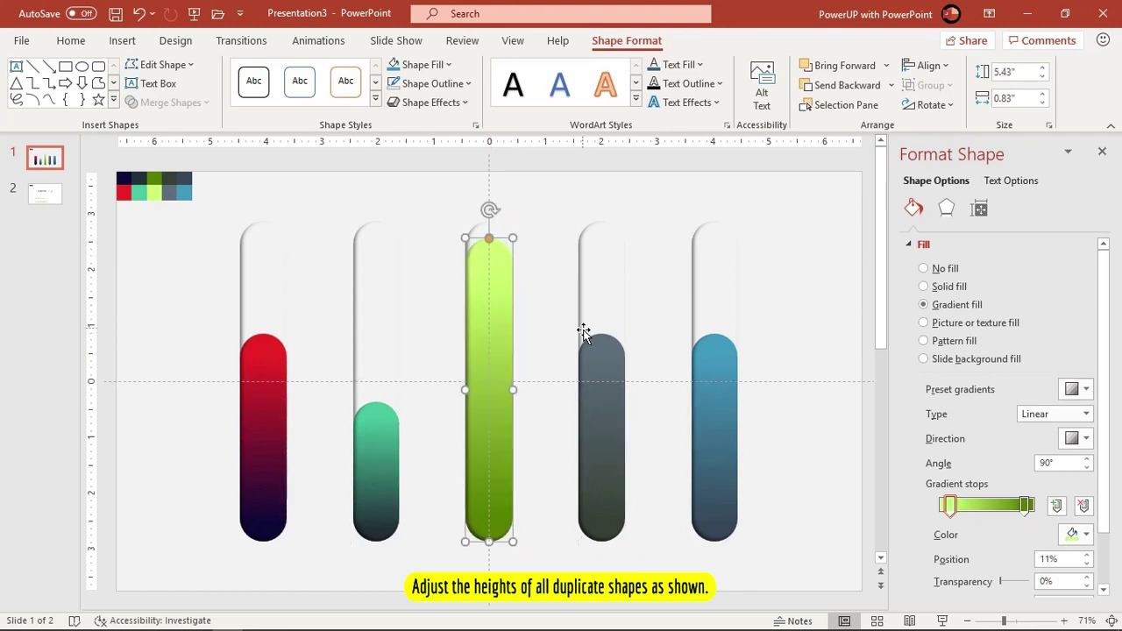
Raise the grey pill's top and lower the blue pill's top
left_click(604, 351)
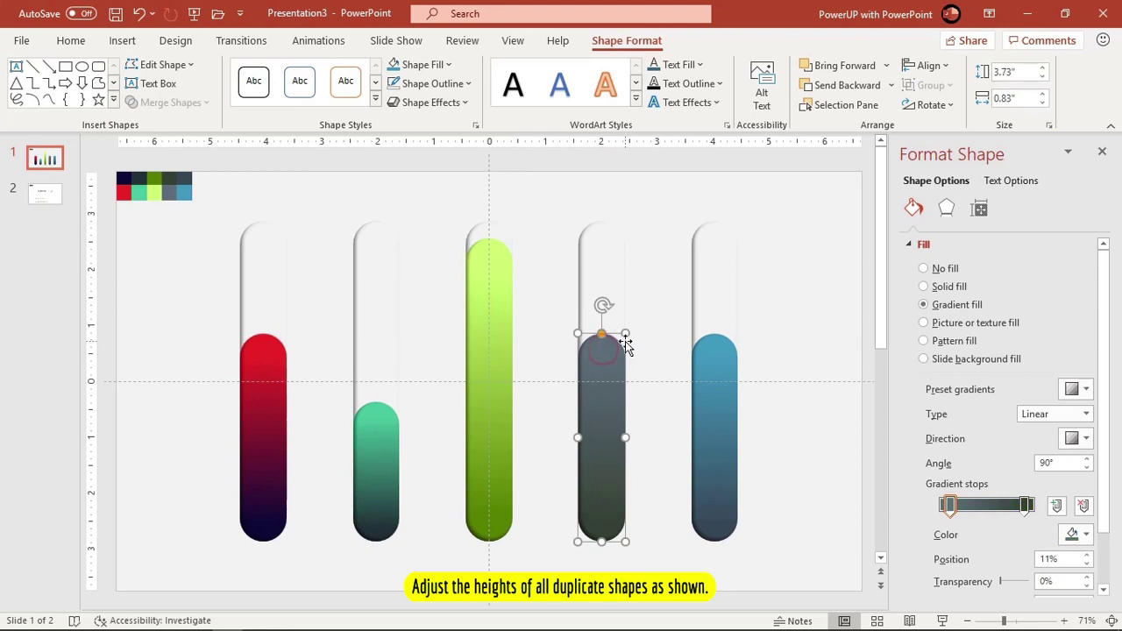
left_click_drag(625, 334, 625, 303)
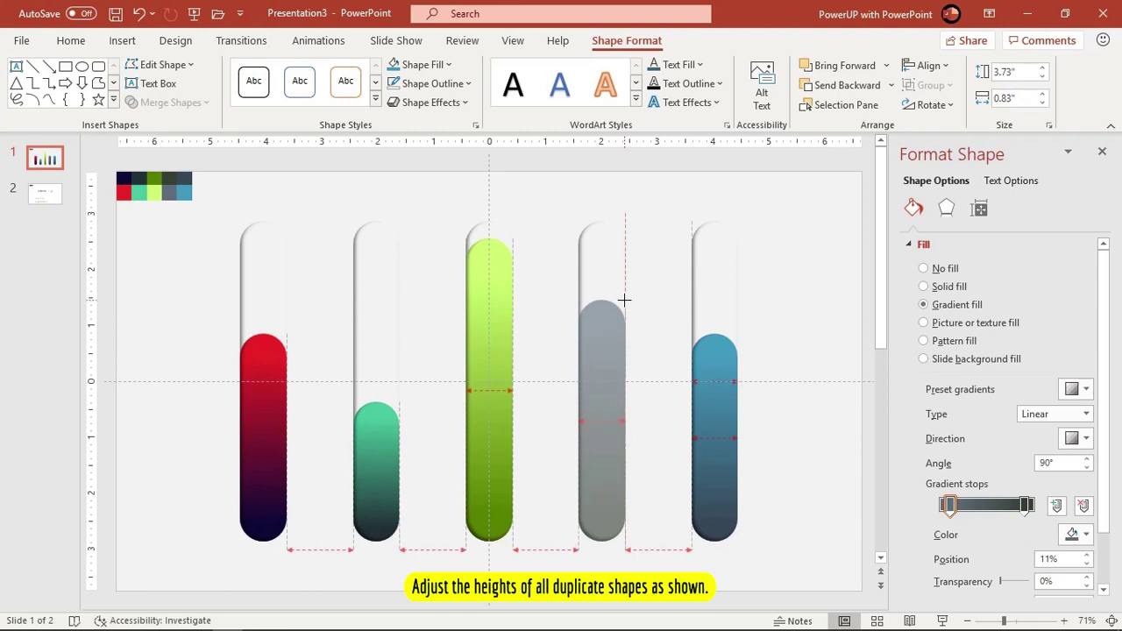
left_click_drag(622, 301, 622, 292)
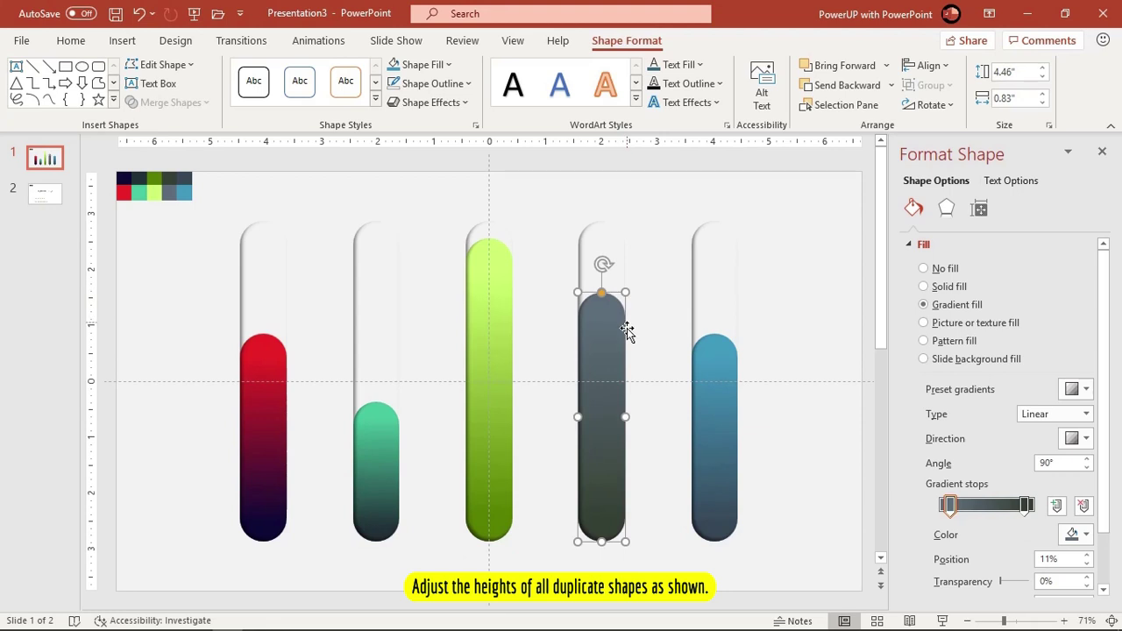
left_click(709, 361)
left_click_drag(737, 334, 738, 381)
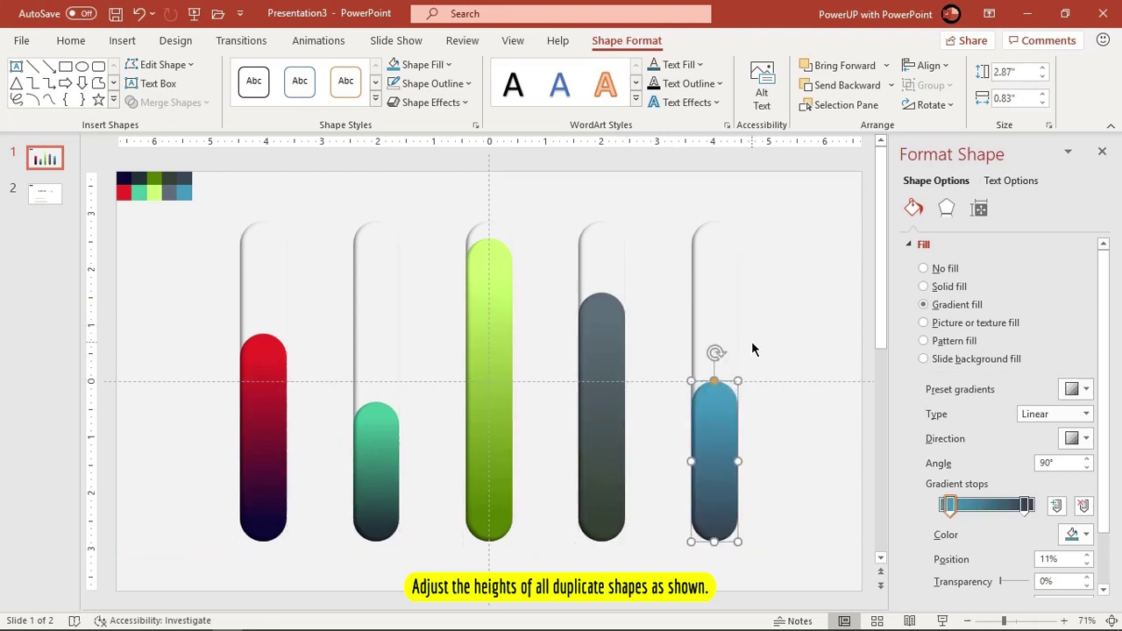
left_click(762, 336)
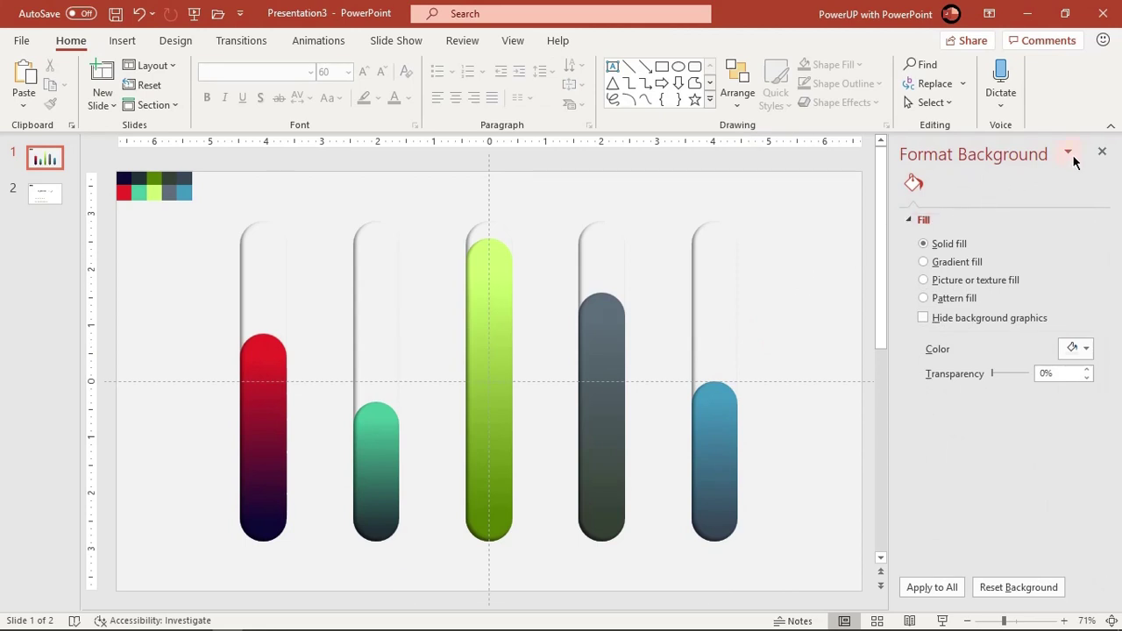
left_click(1102, 155)
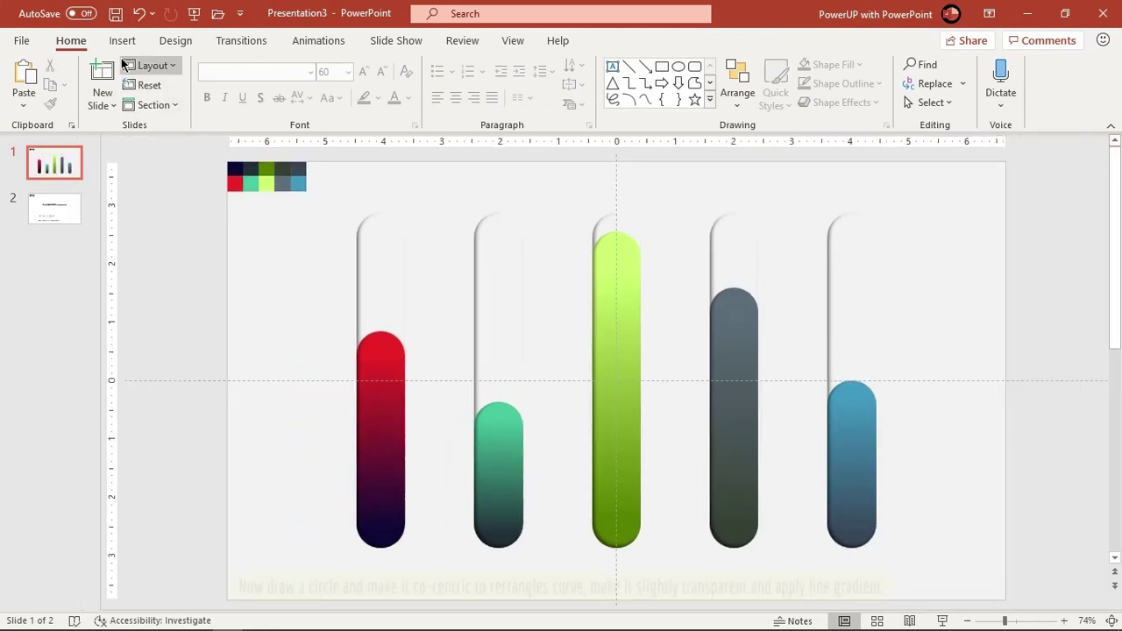
Draw a circle with the Oval shape and move it over the red pill's bottom end
left_click(122, 41)
left_click(267, 96)
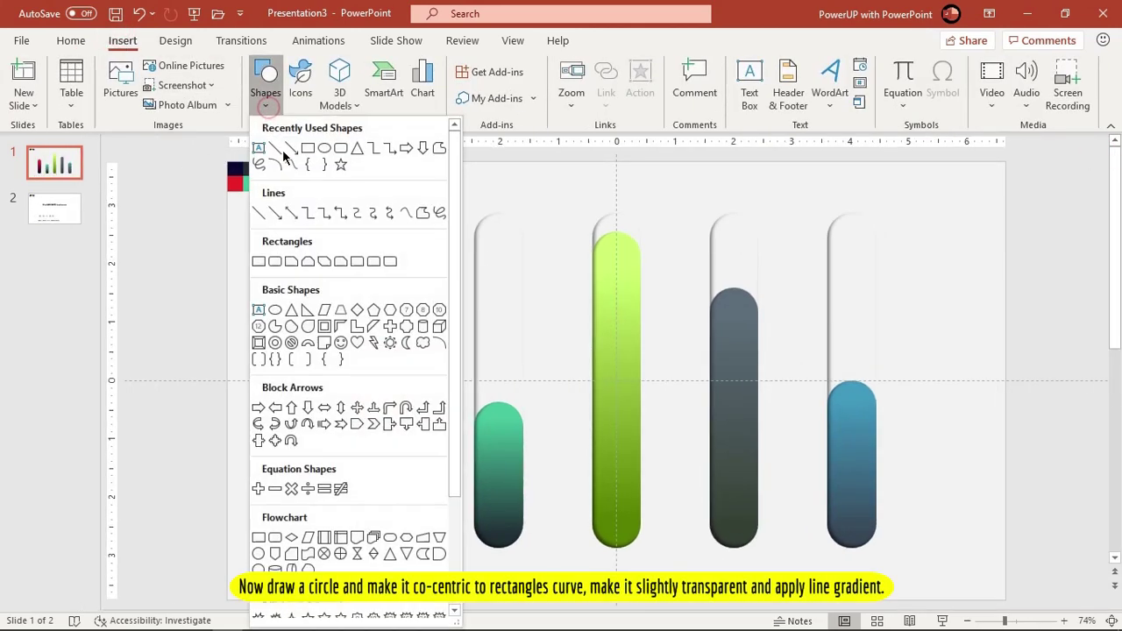
left_click(325, 148)
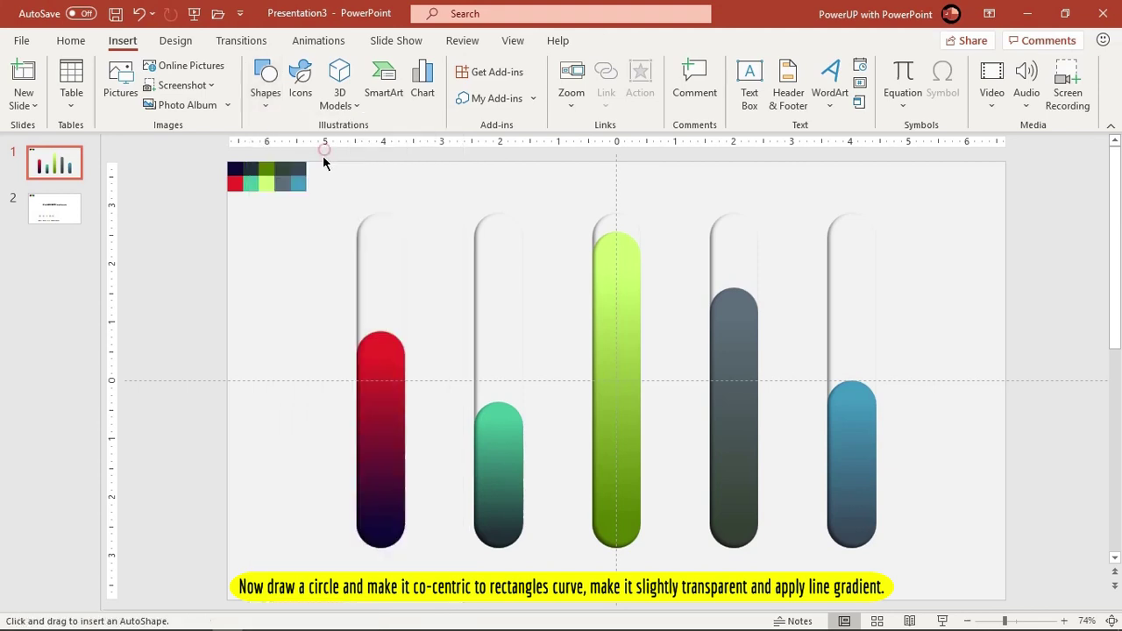
left_click_drag(267, 316, 328, 386)
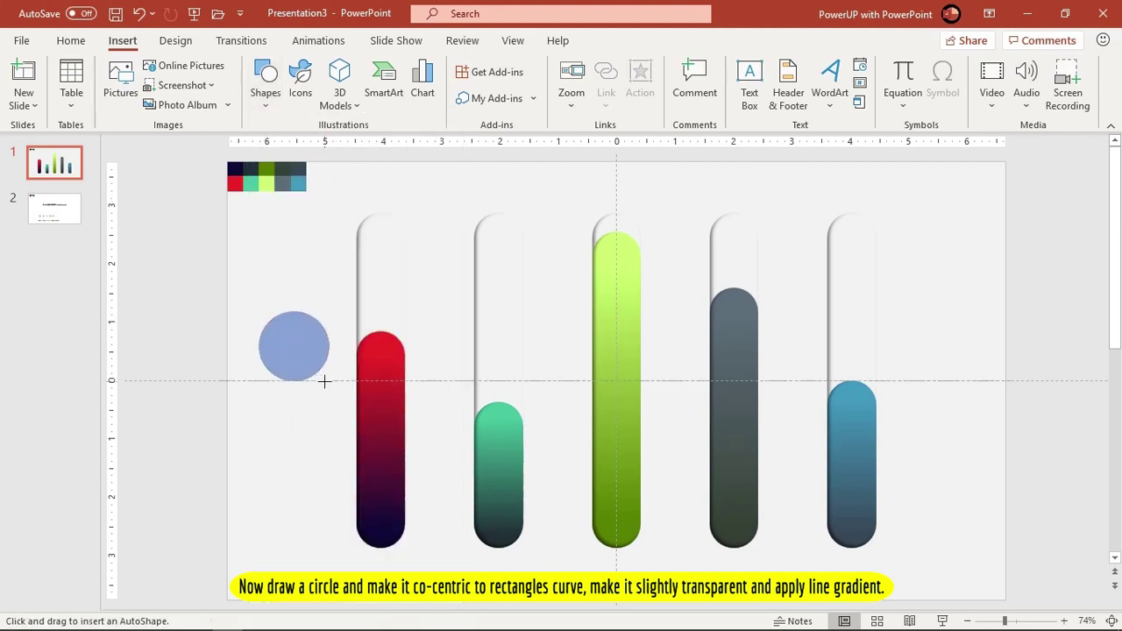
left_click_drag(299, 346, 379, 524)
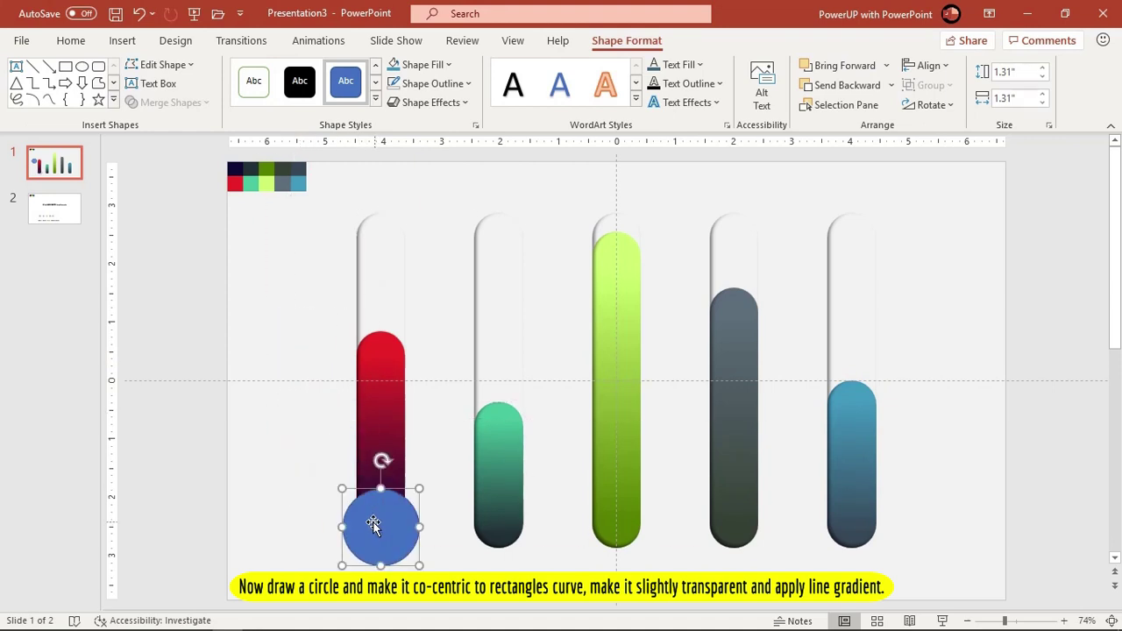
scroll(374, 523, "up", 3)
scroll(373, 517, "up", 2)
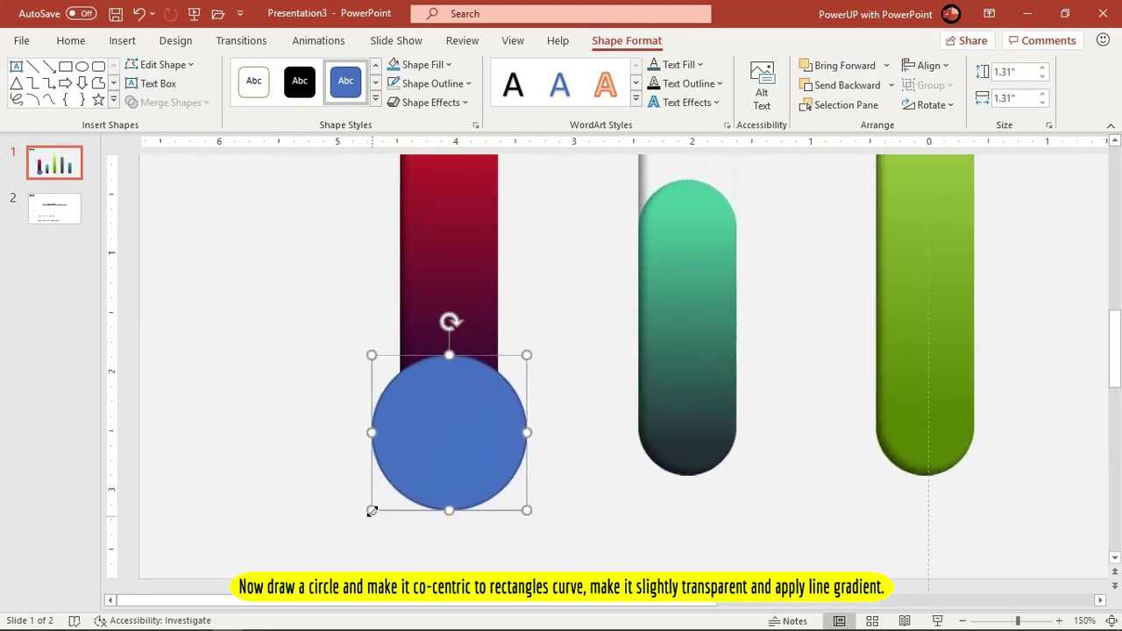
Fill the circle light grey-white at 60% transparency and centre it on the pill's rounded end
right_click(456, 461)
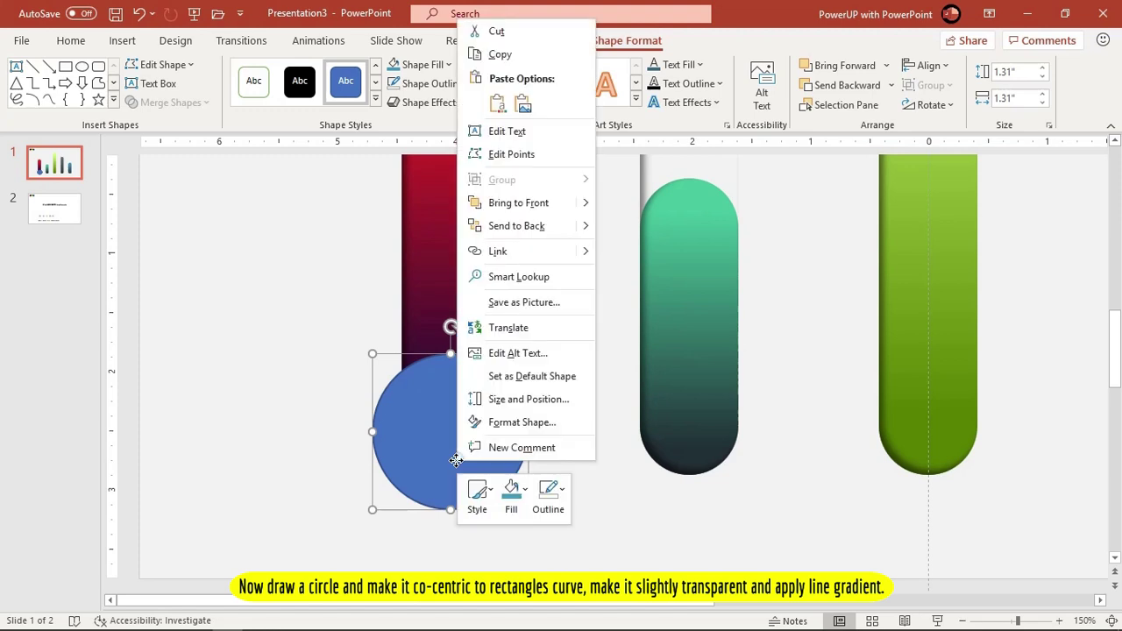
left_click(526, 427)
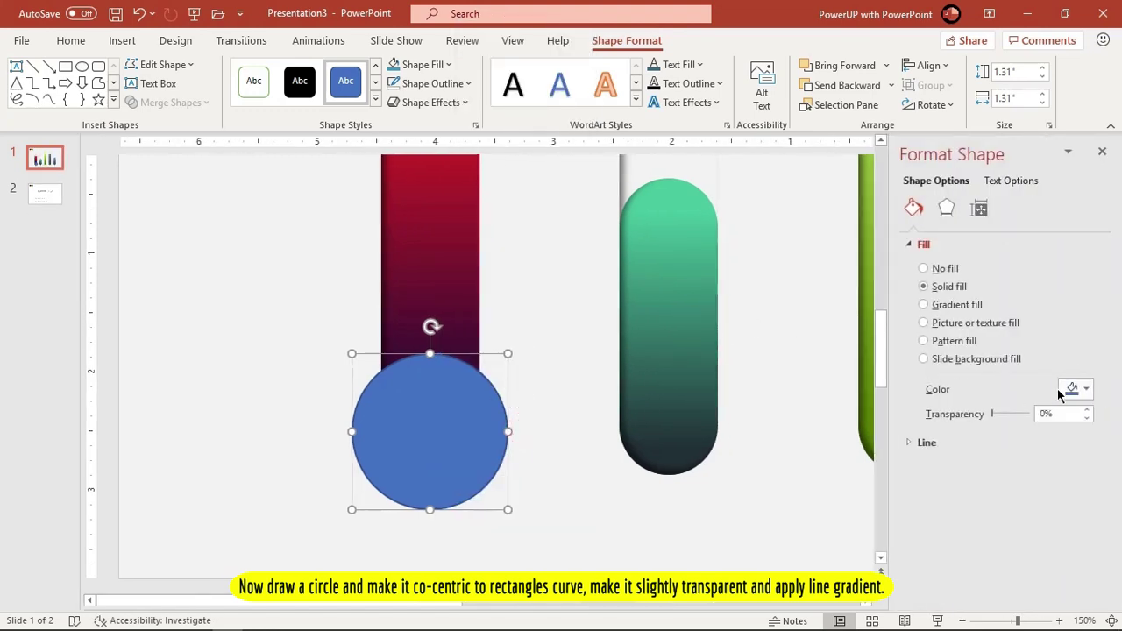
left_click(1073, 389)
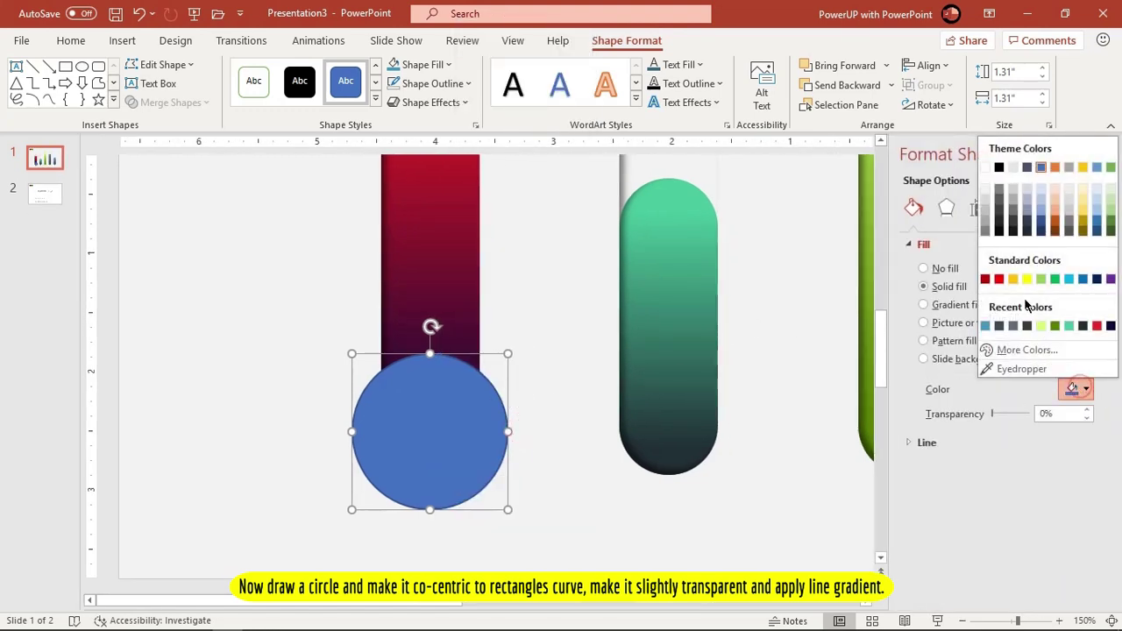
left_click(984, 190)
left_click_drag(992, 414, 1012, 413)
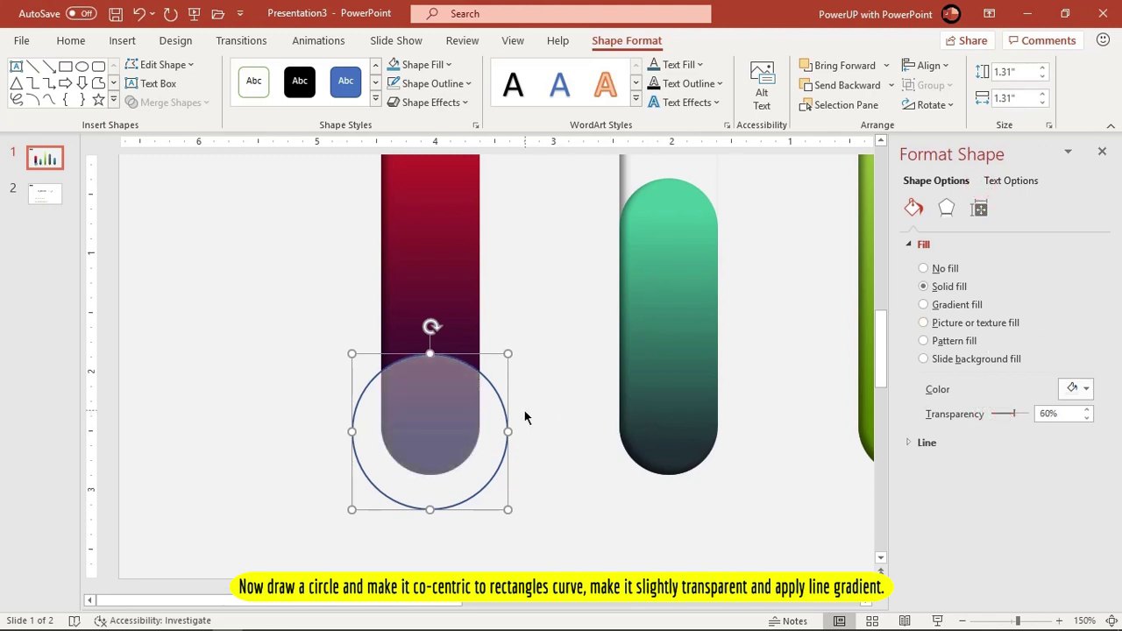
left_click_drag(503, 408, 501, 399)
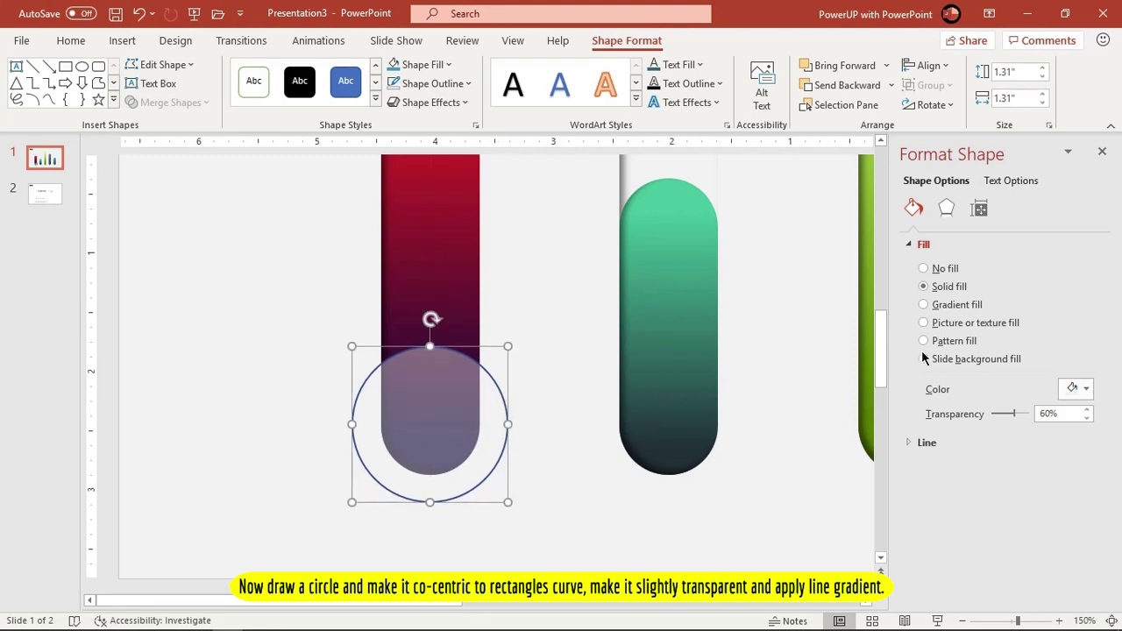
left_click(912, 244)
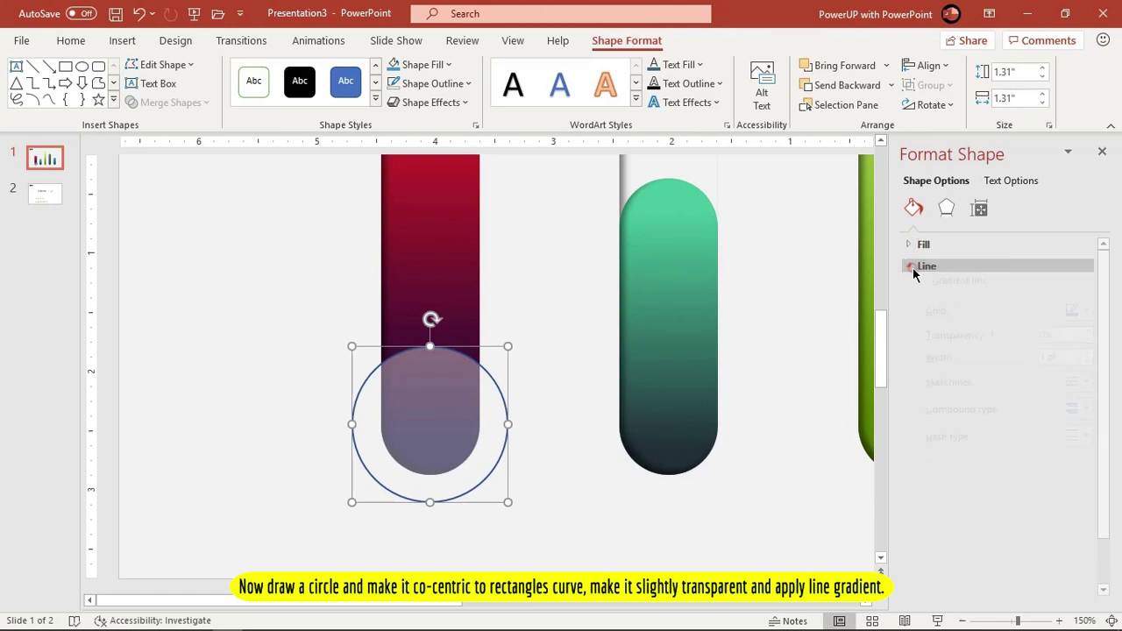
Give the circle a gradient outline with a near-black stop at 29% and white at 61%
left_click(914, 267)
left_click(923, 327)
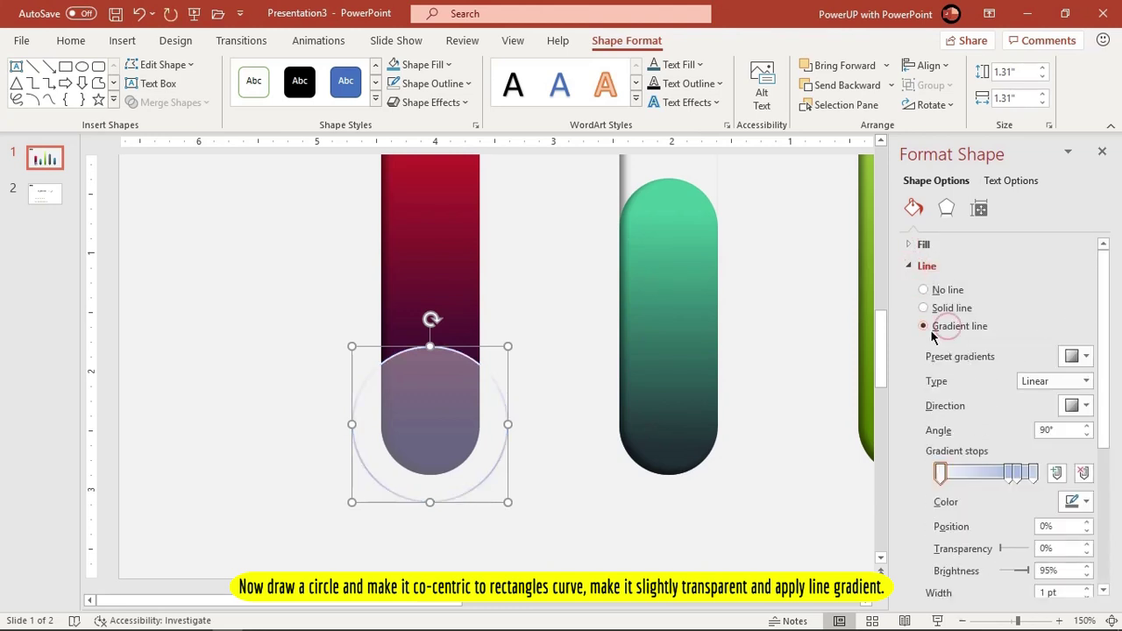
left_click(969, 475)
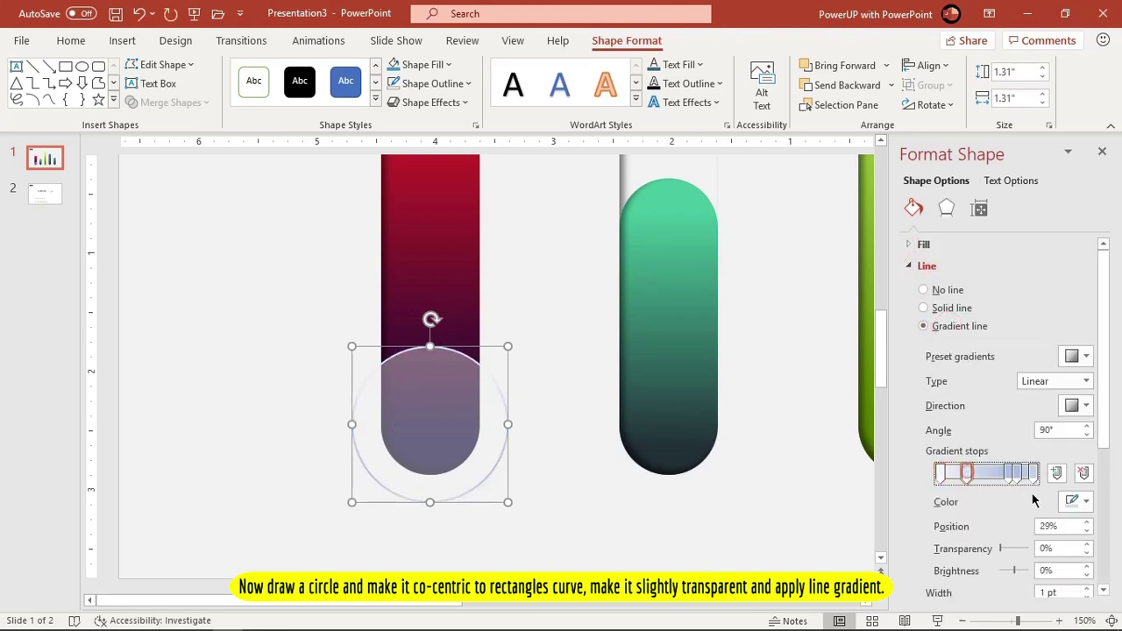
left_click(1079, 501)
left_click(999, 335)
left_click_drag(1009, 474, 998, 474)
left_click(1084, 502)
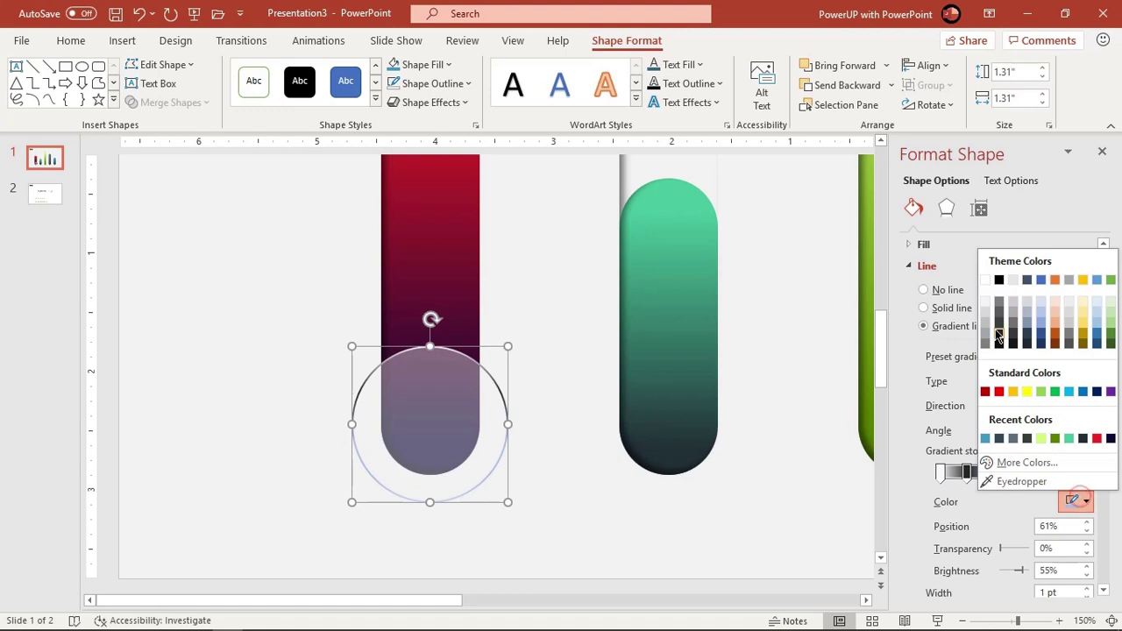
left_click(985, 280)
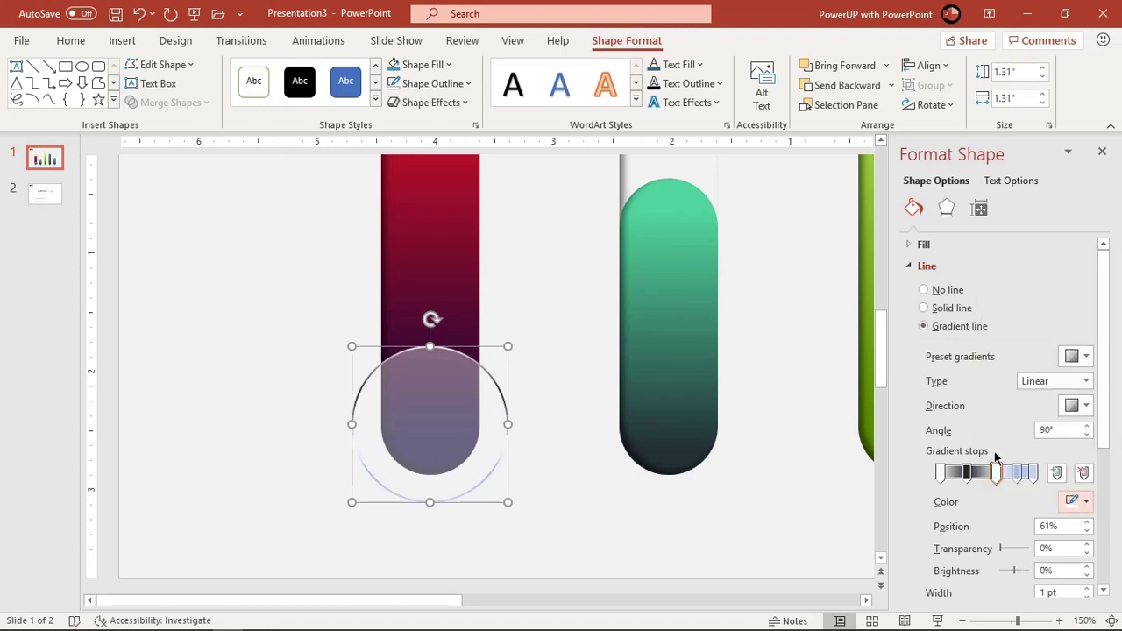
Make the outline's 83% stop near-black and 100% stop white, then close the pane
left_click(1016, 475)
left_click(1086, 502)
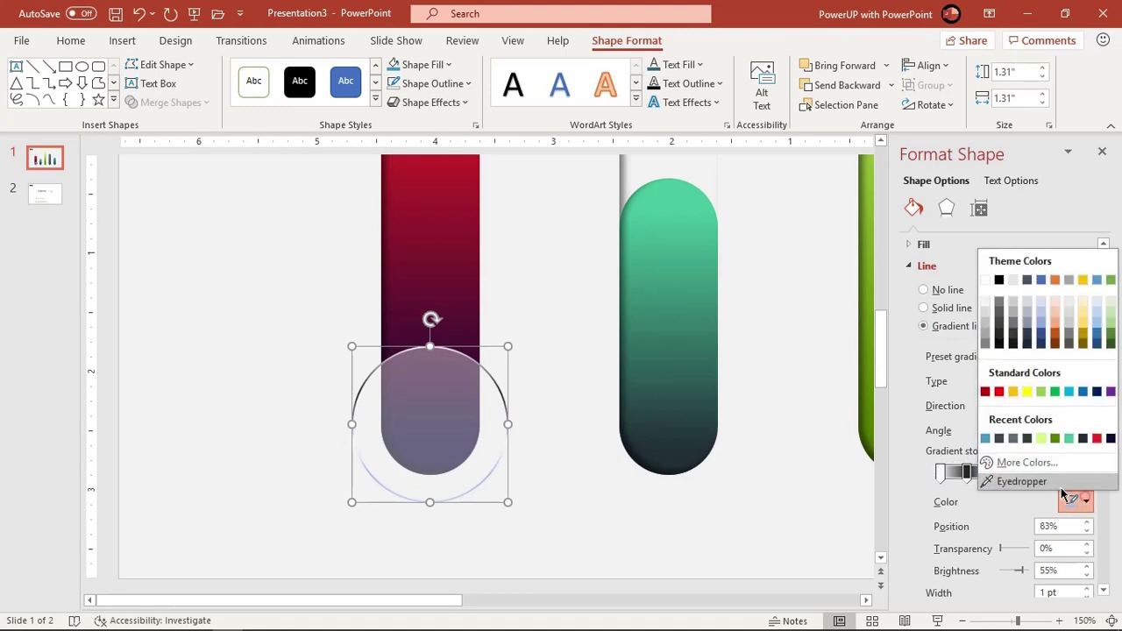
left_click(1000, 343)
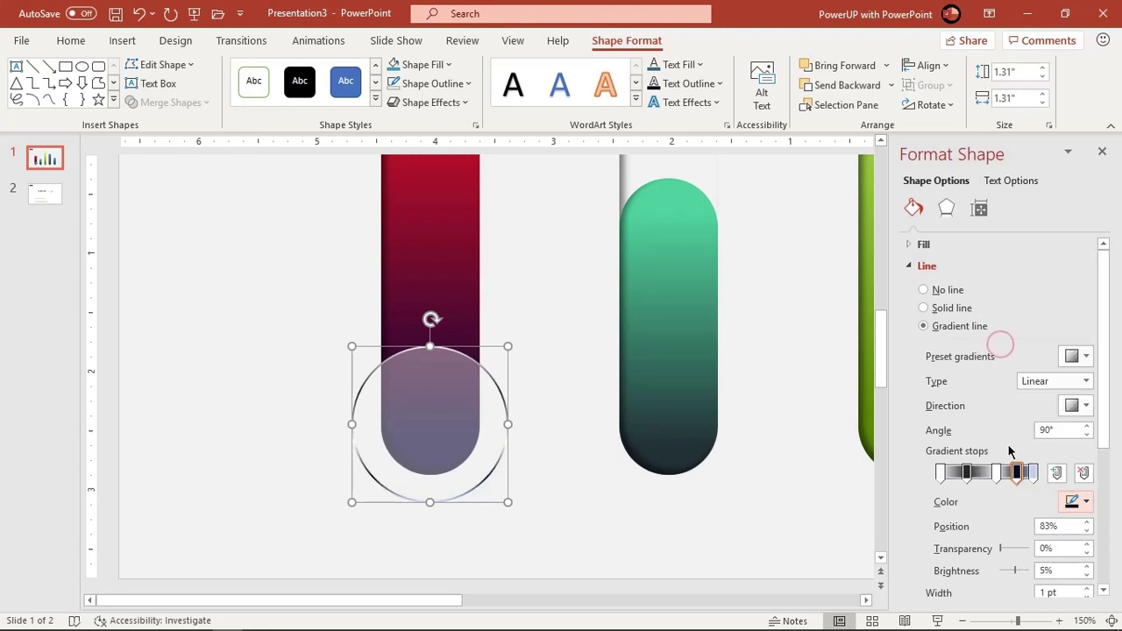
left_click(1033, 474)
left_click(1086, 502)
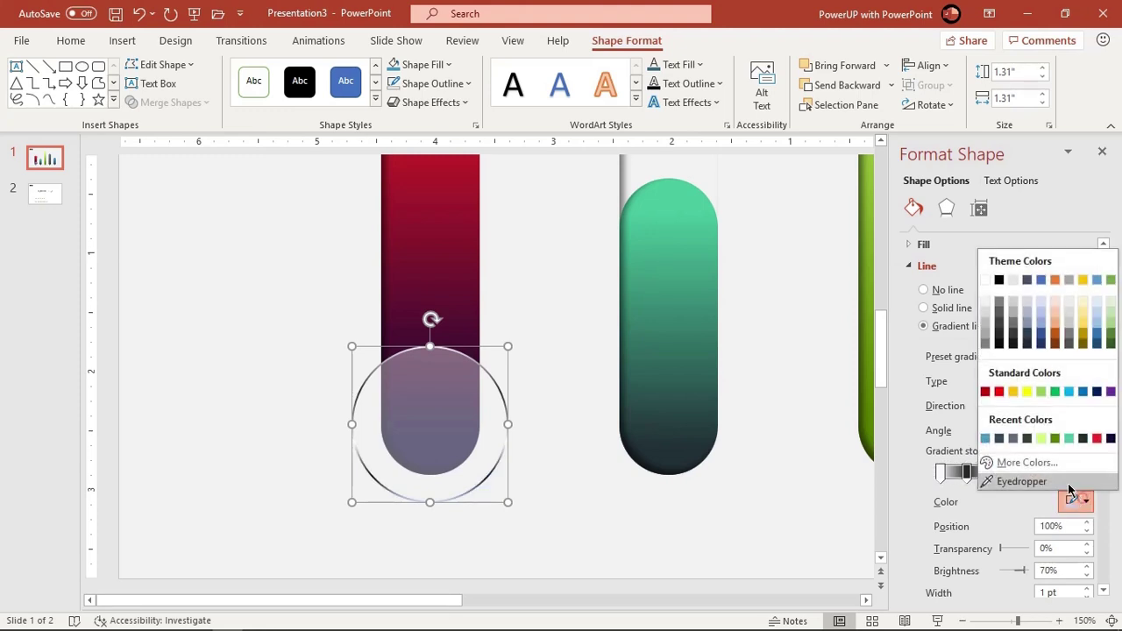
left_click(986, 280)
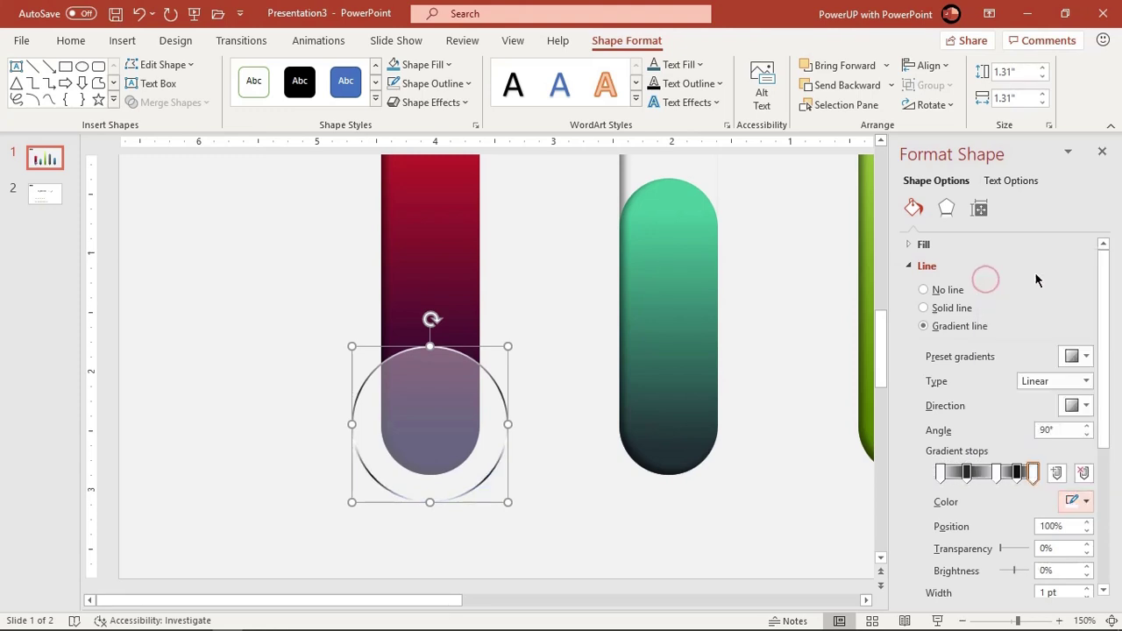
left_click(1103, 154)
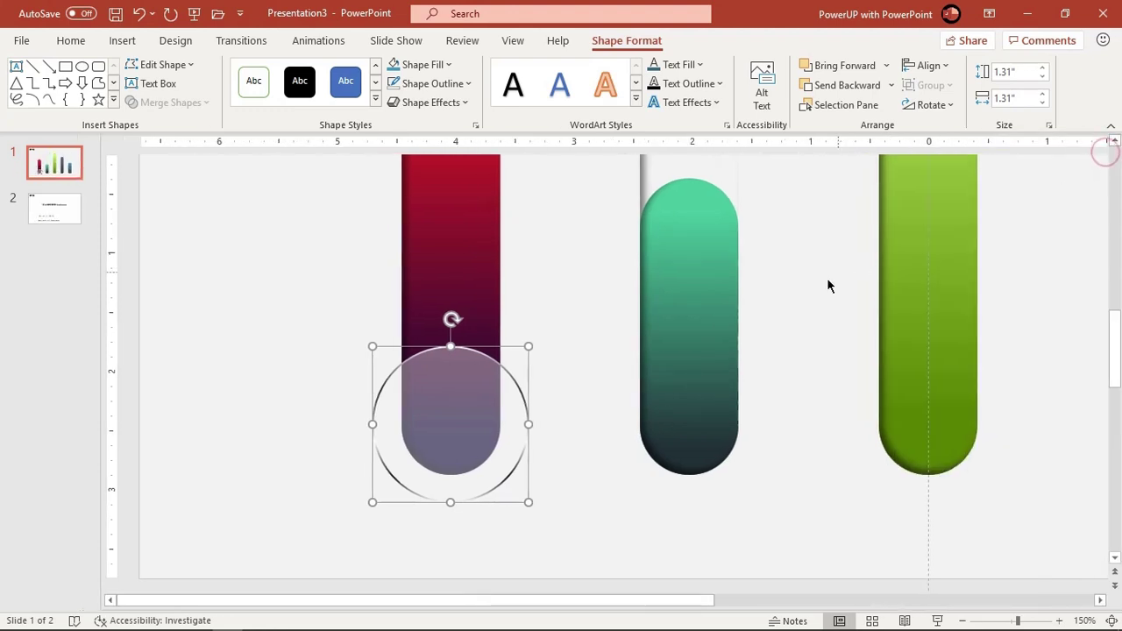
left_click(607, 323)
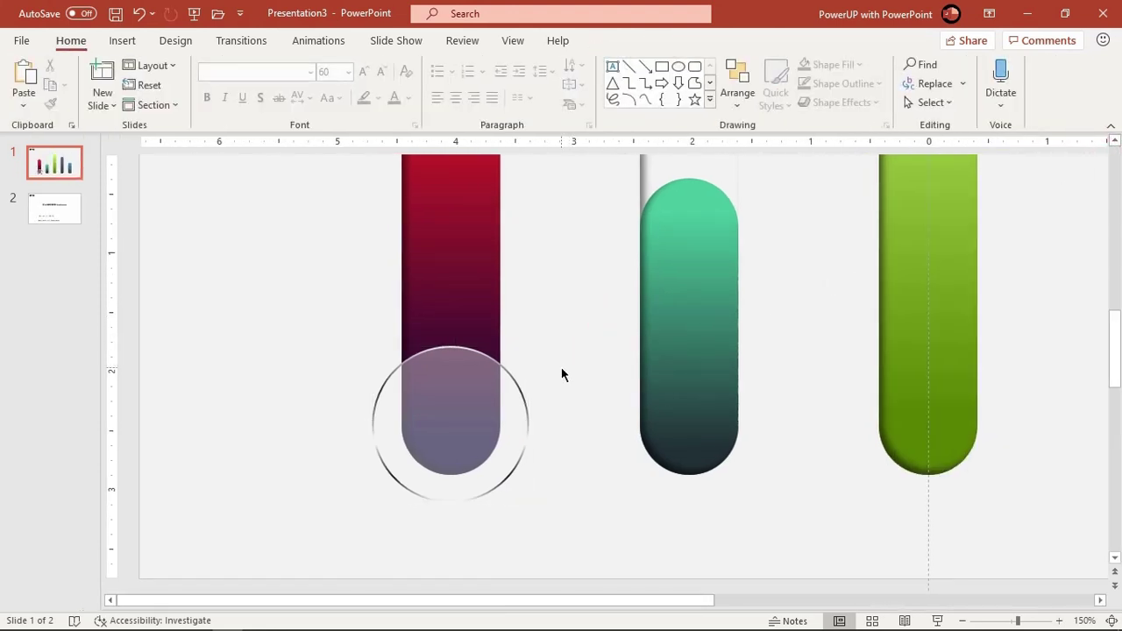
Duplicate the ringed circle and move the copy up over the original
left_click(465, 401)
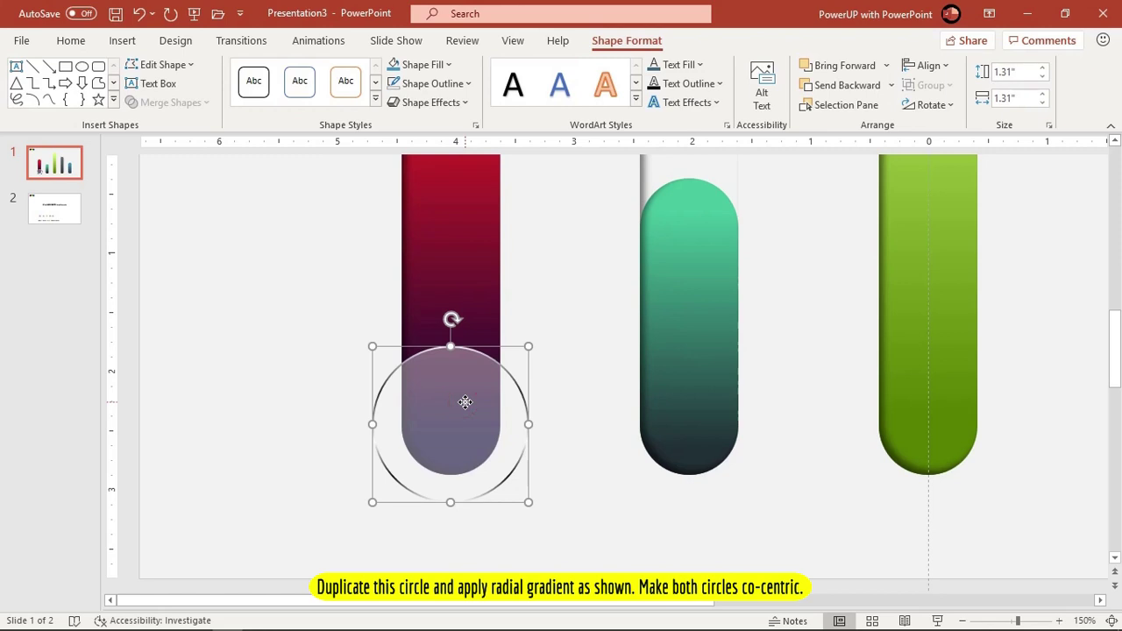
key("ctrl+d")
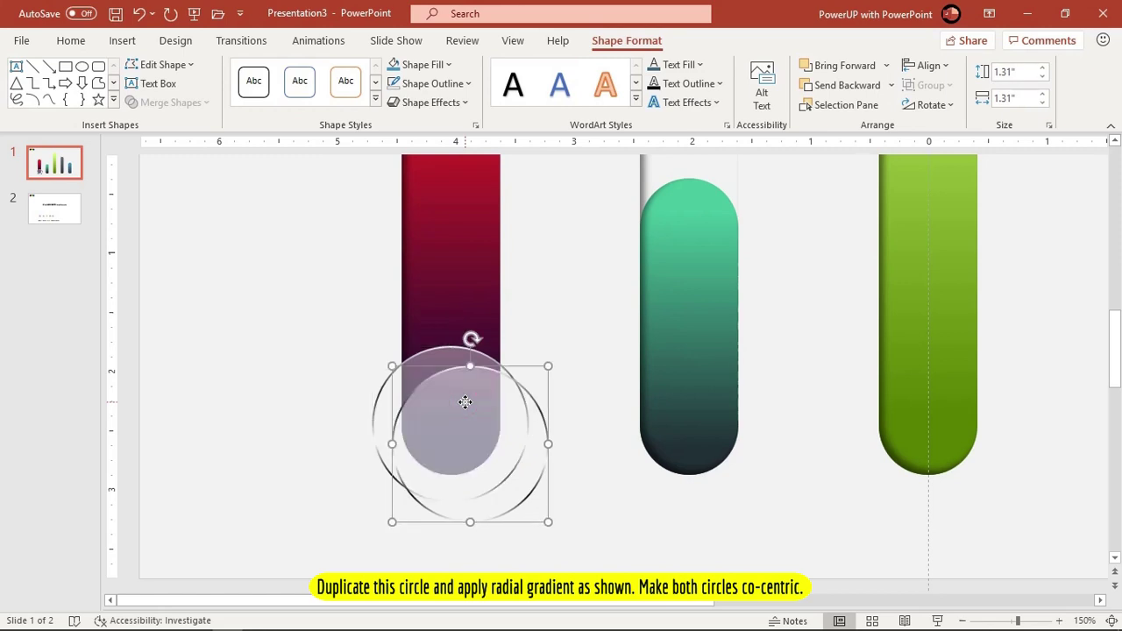
left_click_drag(476, 409, 467, 349)
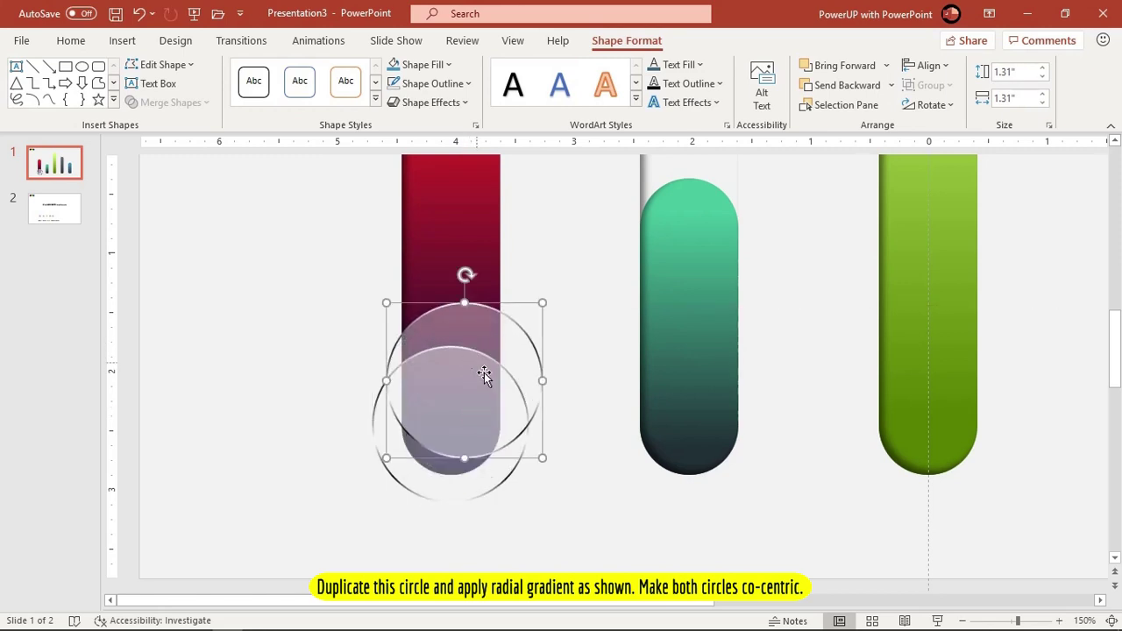
Switch the copy's fill to a radial gradient radiating from the centre
right_click(496, 322)
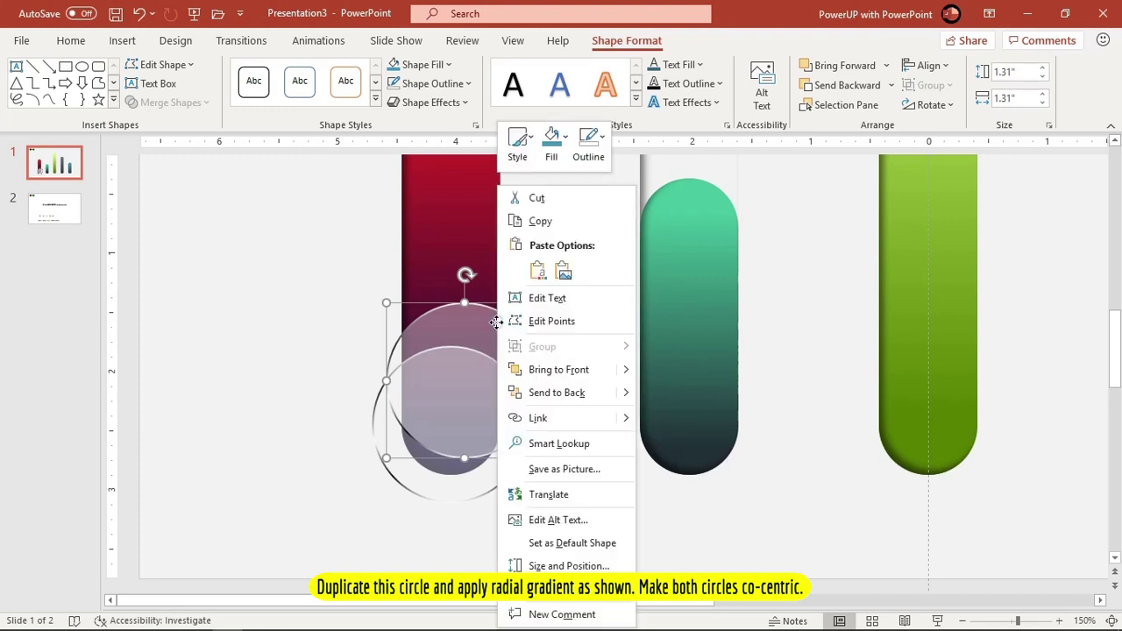
left_click(561, 589)
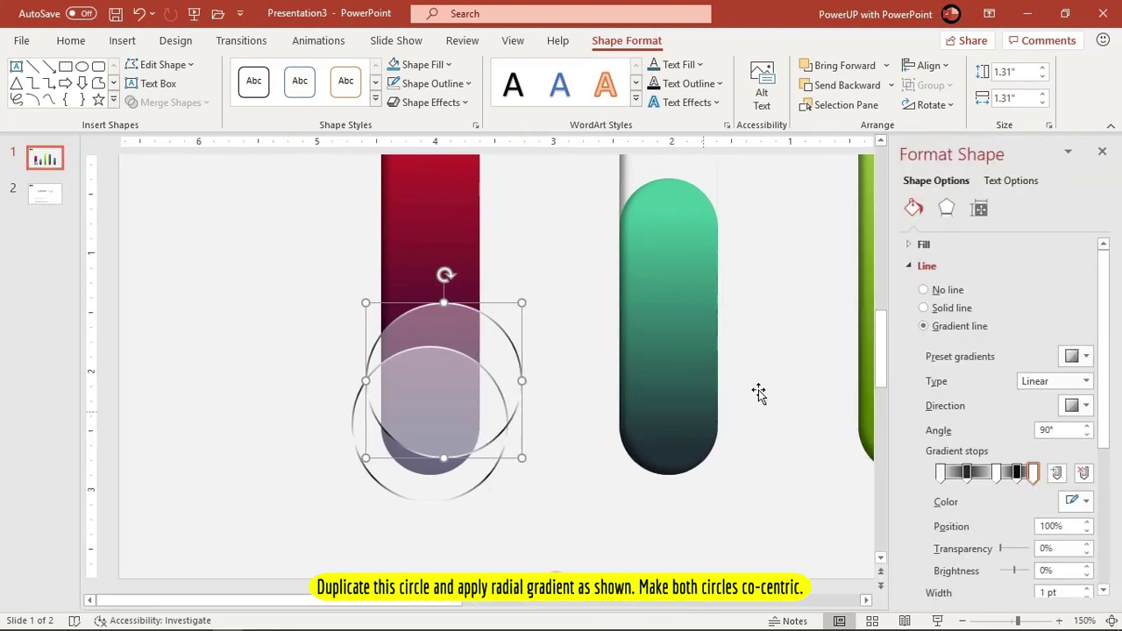
left_click(906, 266)
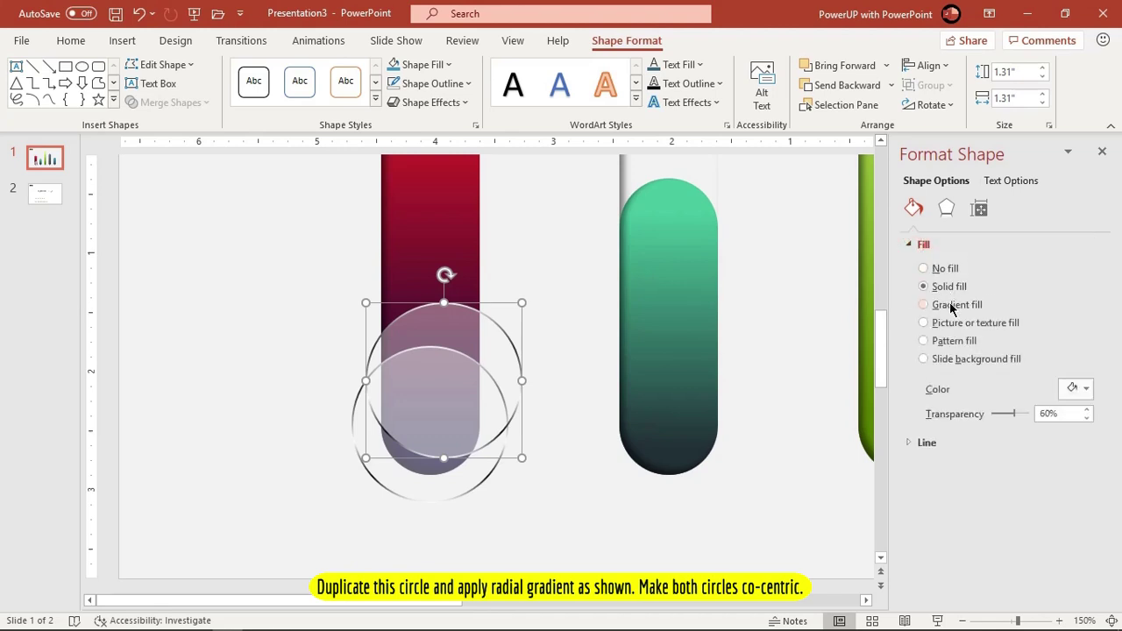
left_click(950, 302)
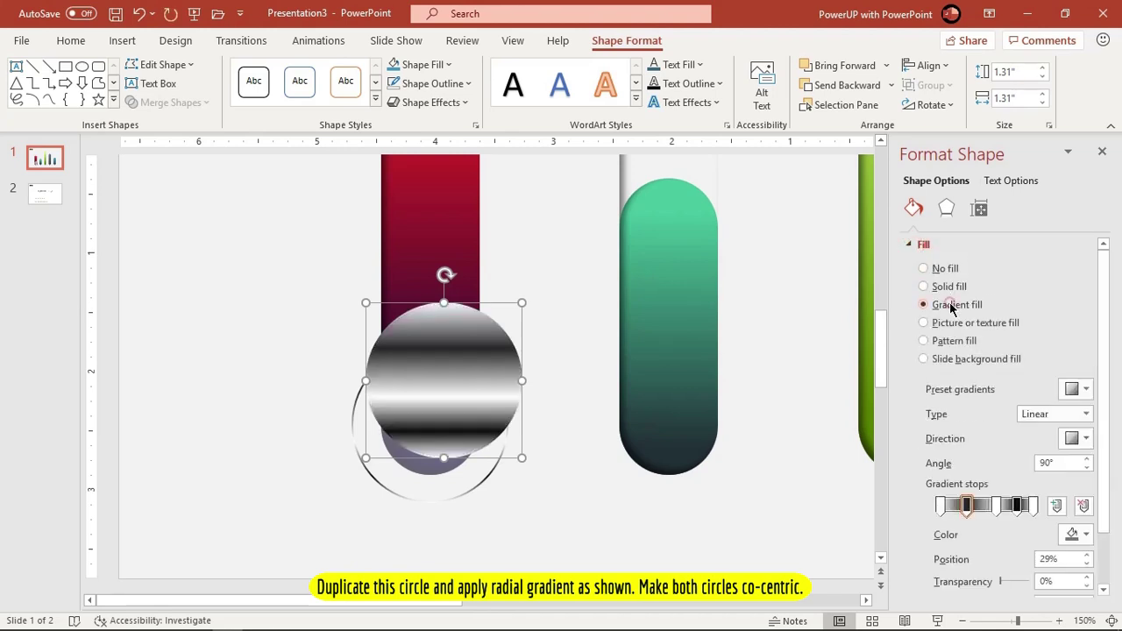
left_click(1088, 415)
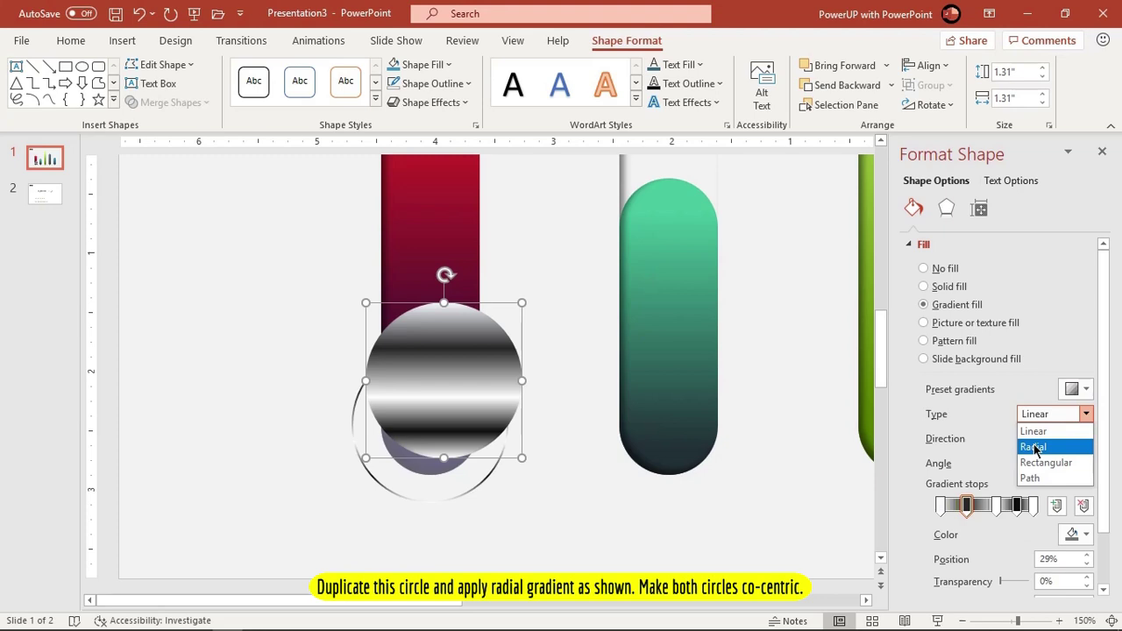
left_click(1035, 448)
left_click(1085, 440)
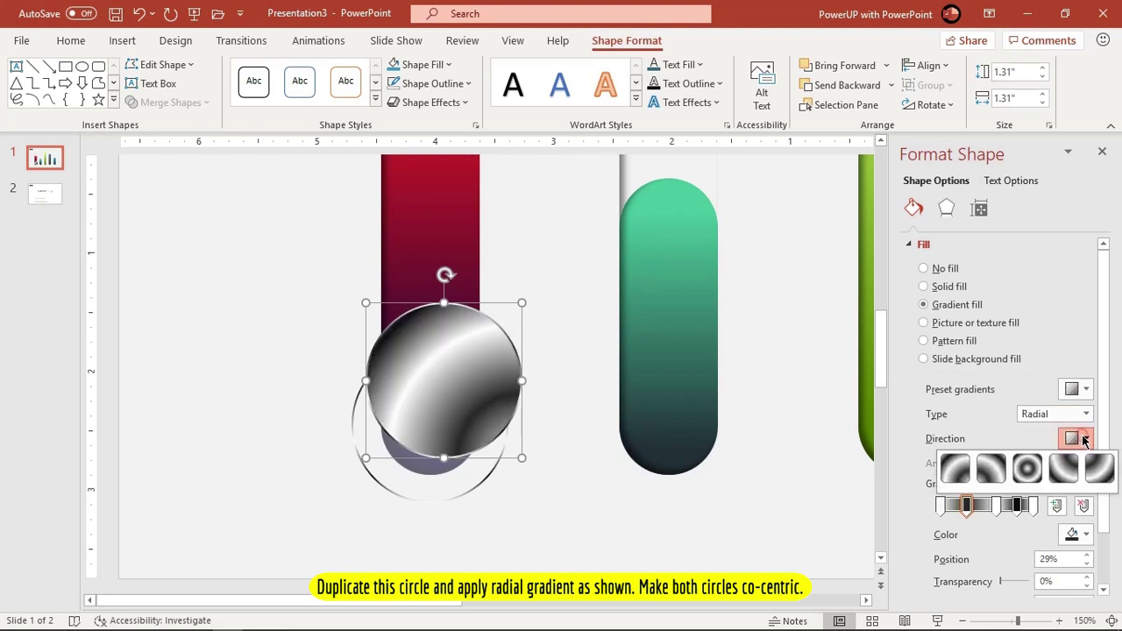
left_click(1029, 469)
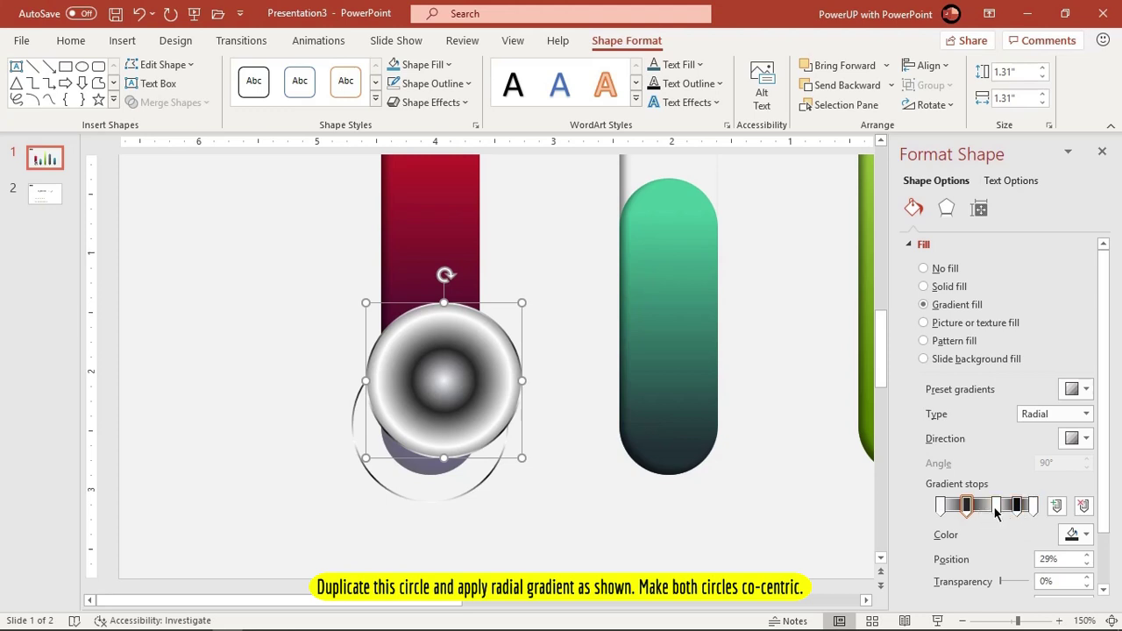
Remove the dark 29% and 83% stops, then darken the end stop and move it inward
left_click(1084, 506)
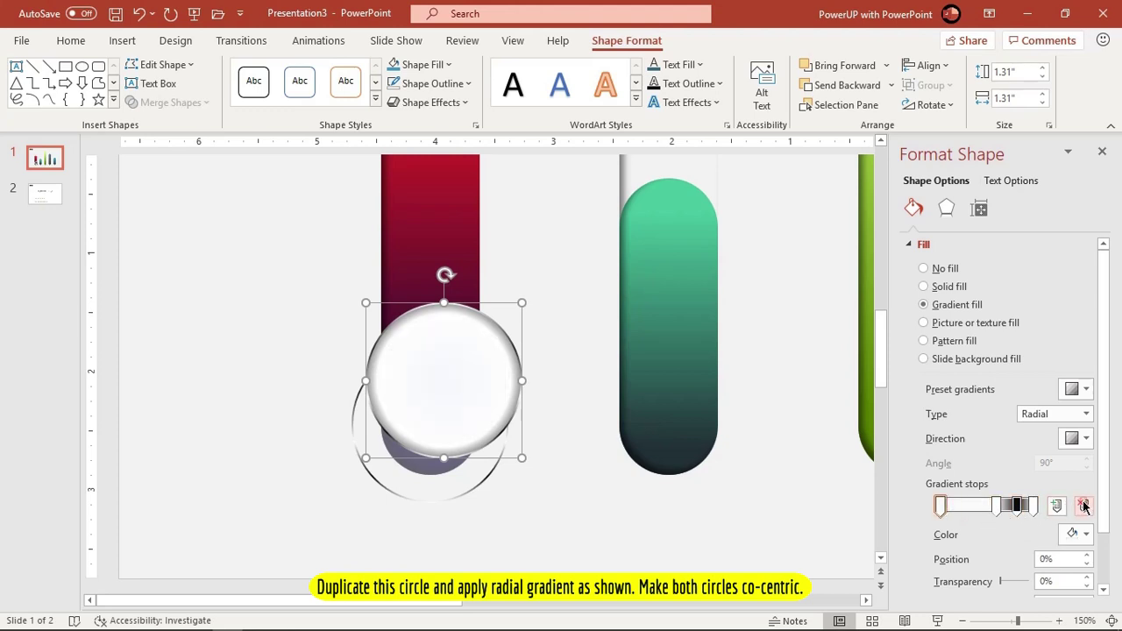
left_click(1017, 506)
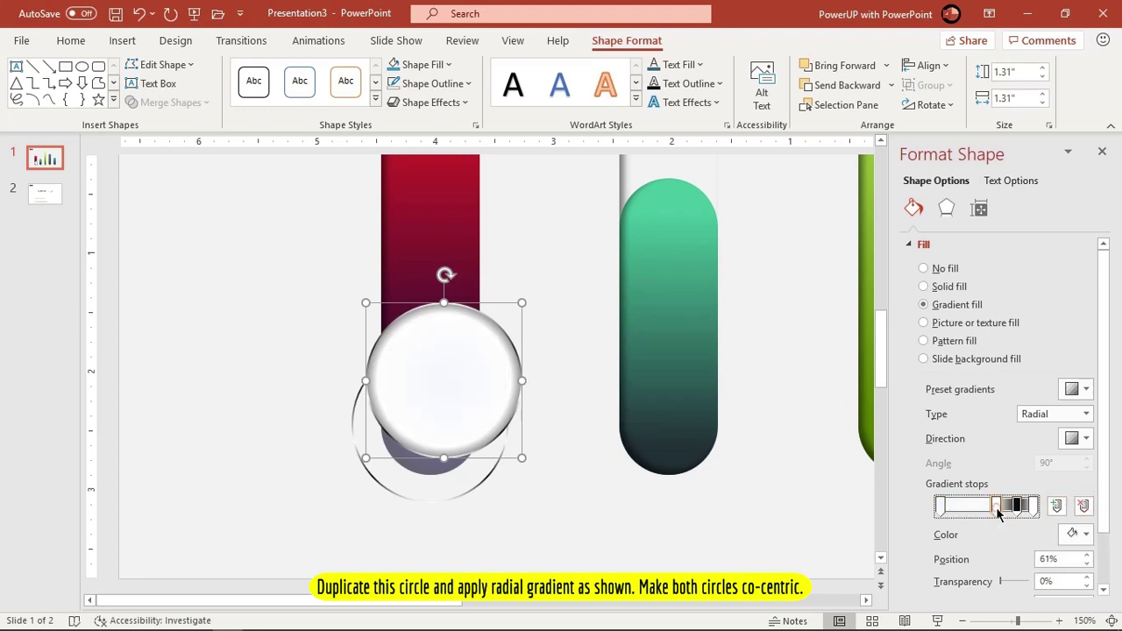
left_click(1084, 506)
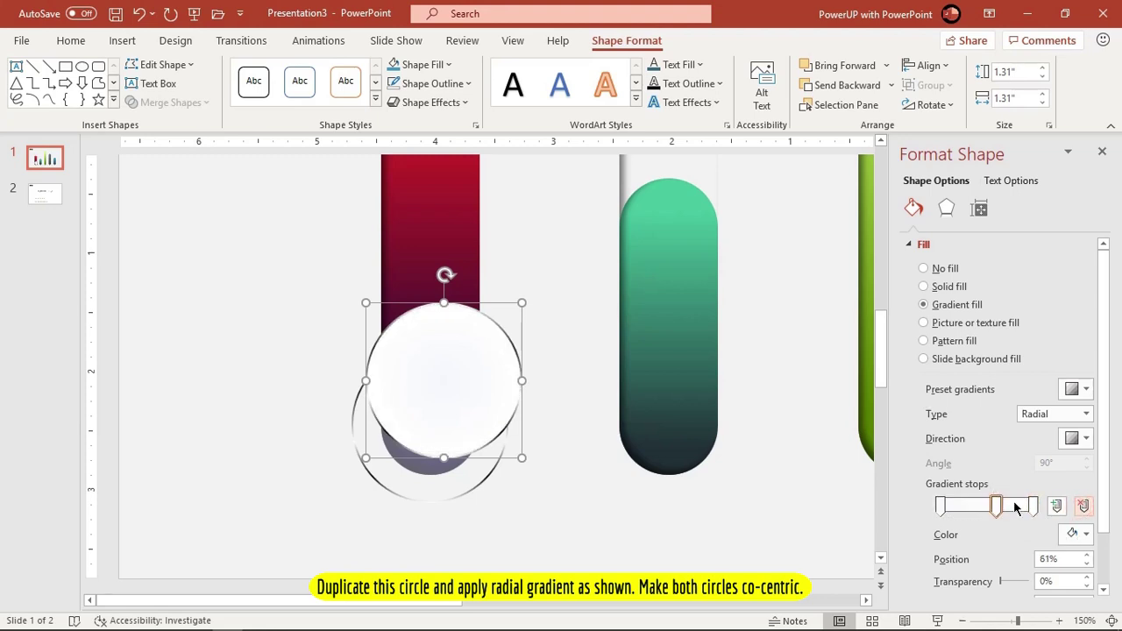
left_click(1035, 508)
left_click(1075, 534)
left_click(1001, 375)
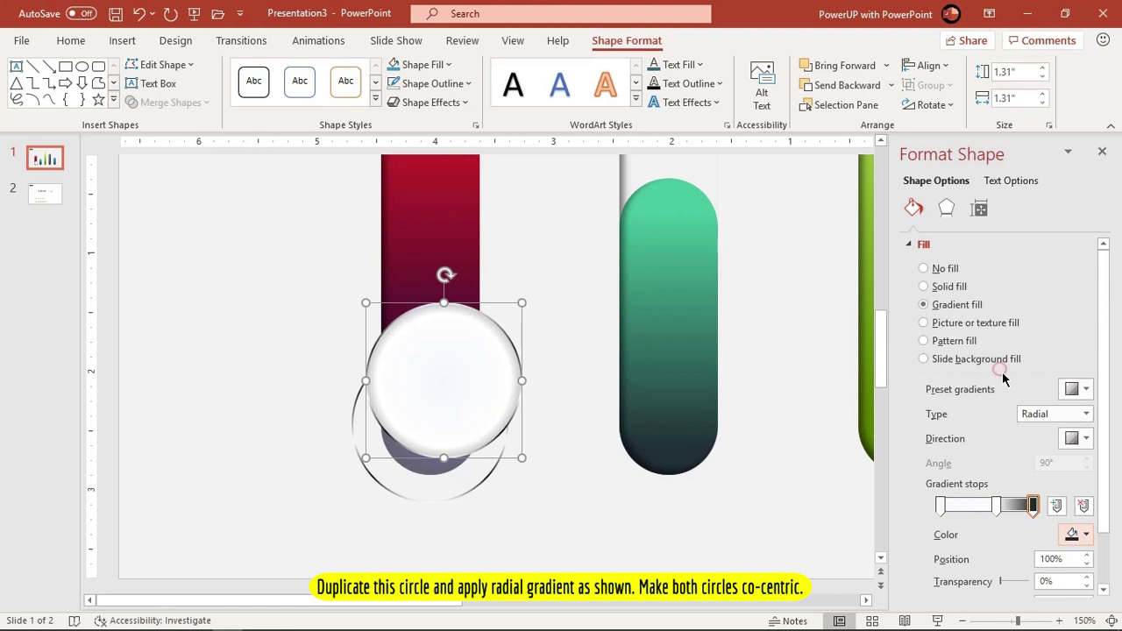
left_click_drag(1033, 507, 1024, 507)
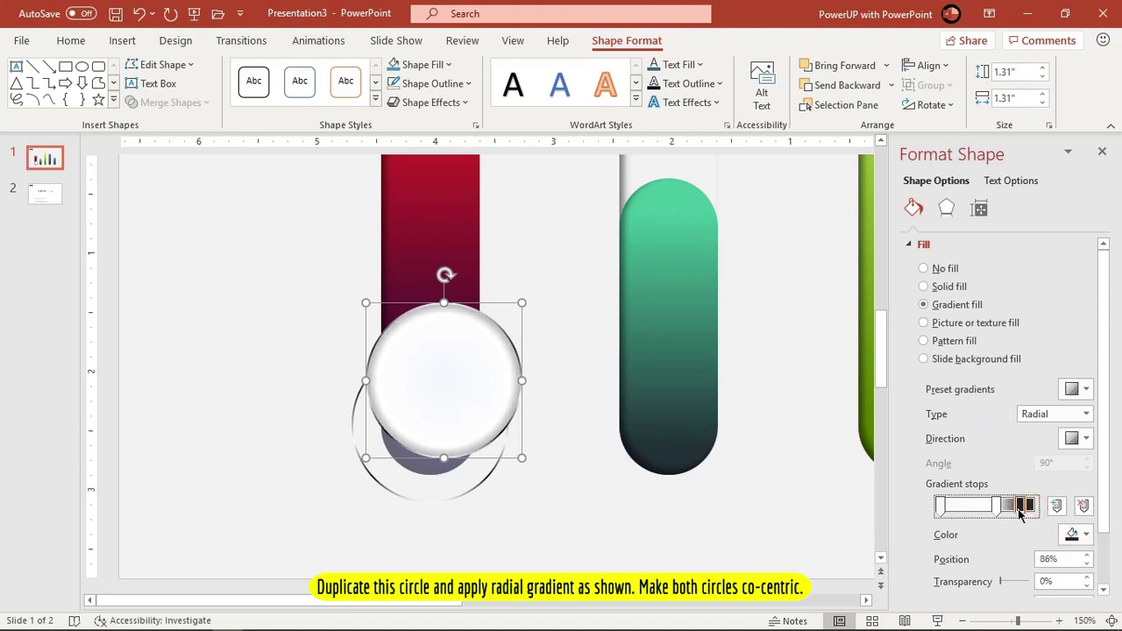
left_click(910, 246)
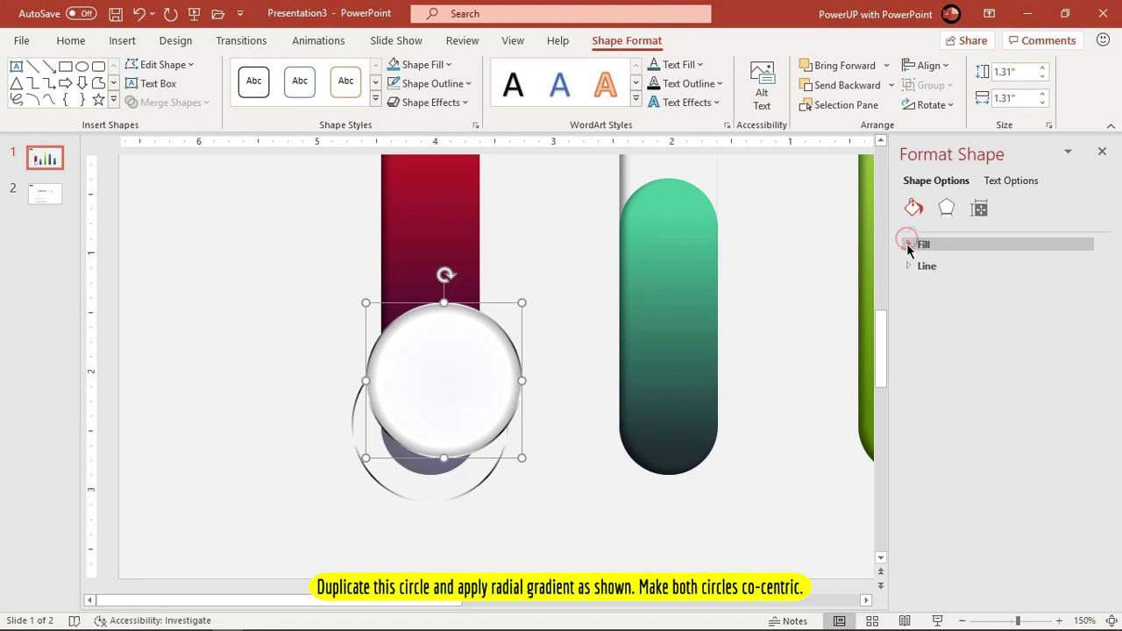
Remove the white circle's outline, shrink it to 0.95" and centre it inside the ring
left_click(908, 266)
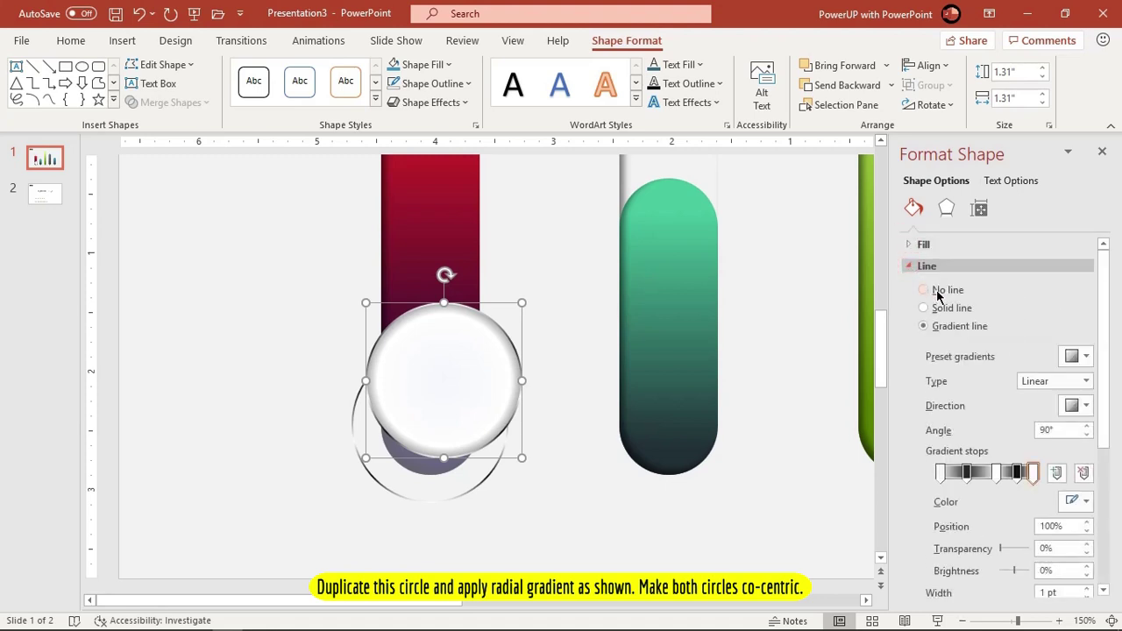
left_click(935, 291)
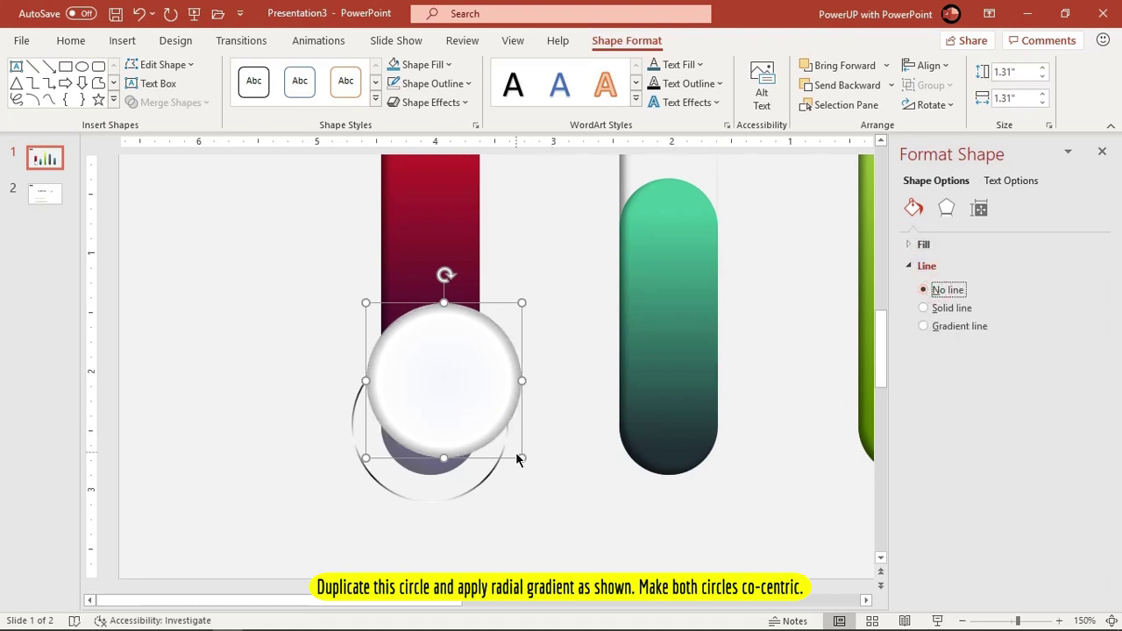
left_click_drag(521, 456, 478, 415)
mouse_move(439, 365)
left_mouse_down()
mouse_move(447, 437)
mouse_move(446, 421)
left_mouse_up()
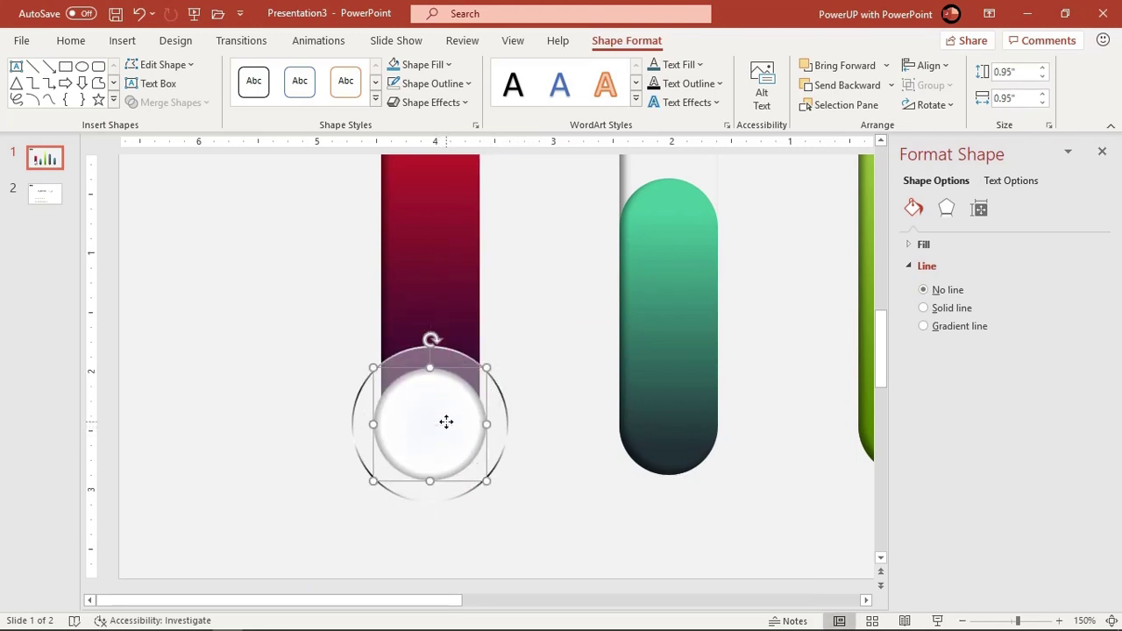
Bring the outer ring to the front and select both circles together
left_click(503, 404)
right_click(503, 402)
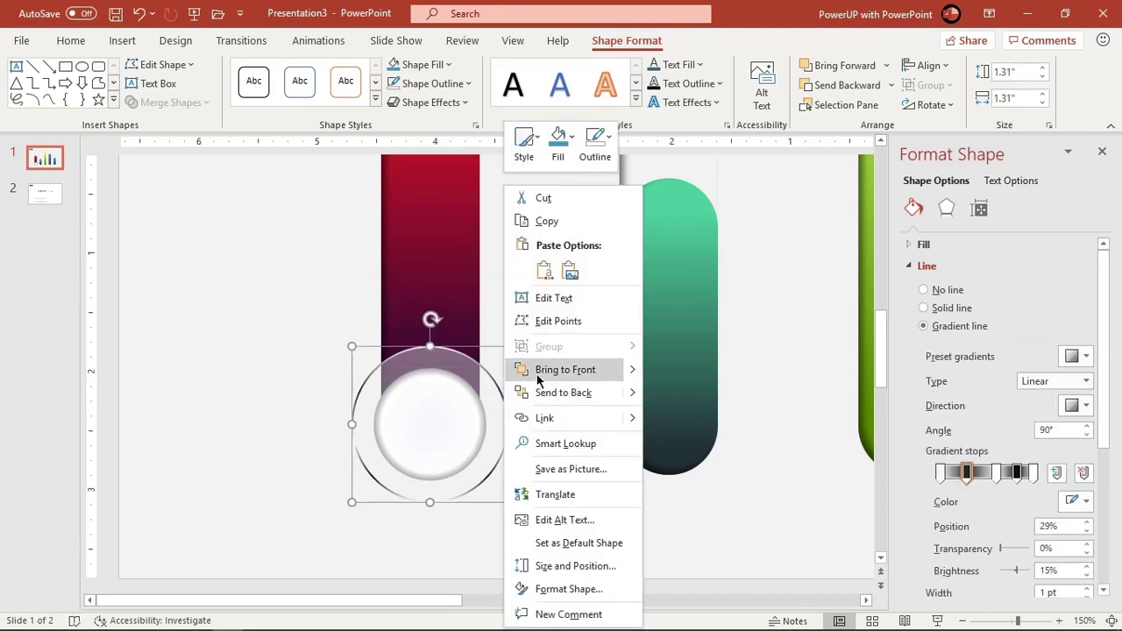
left_click(540, 373)
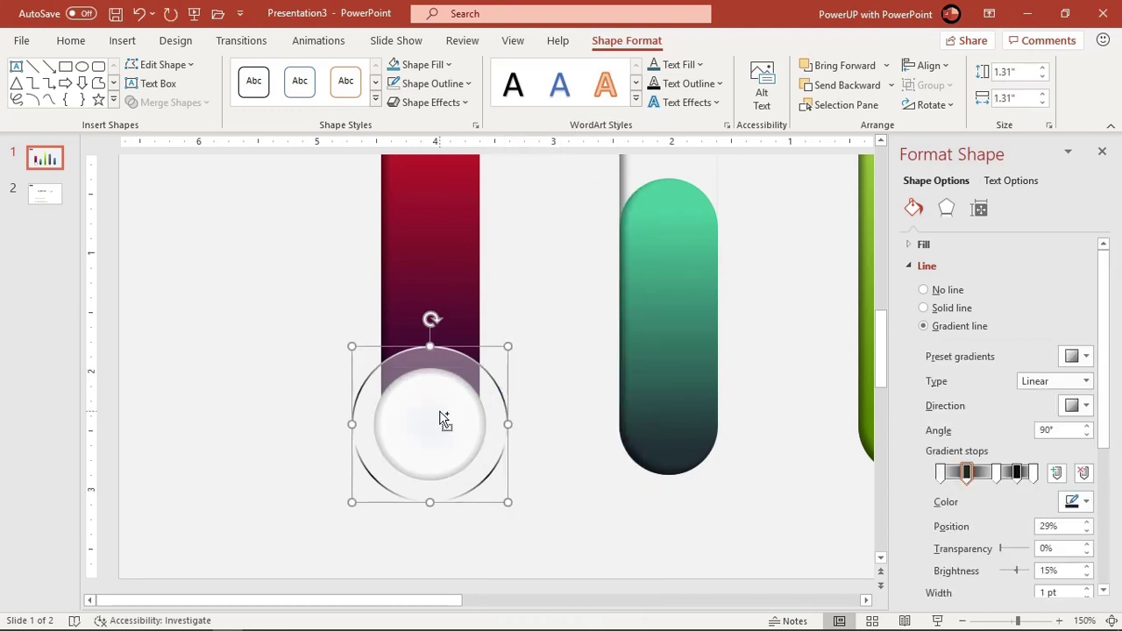
left_click(549, 503)
left_click_drag(556, 528, 293, 319)
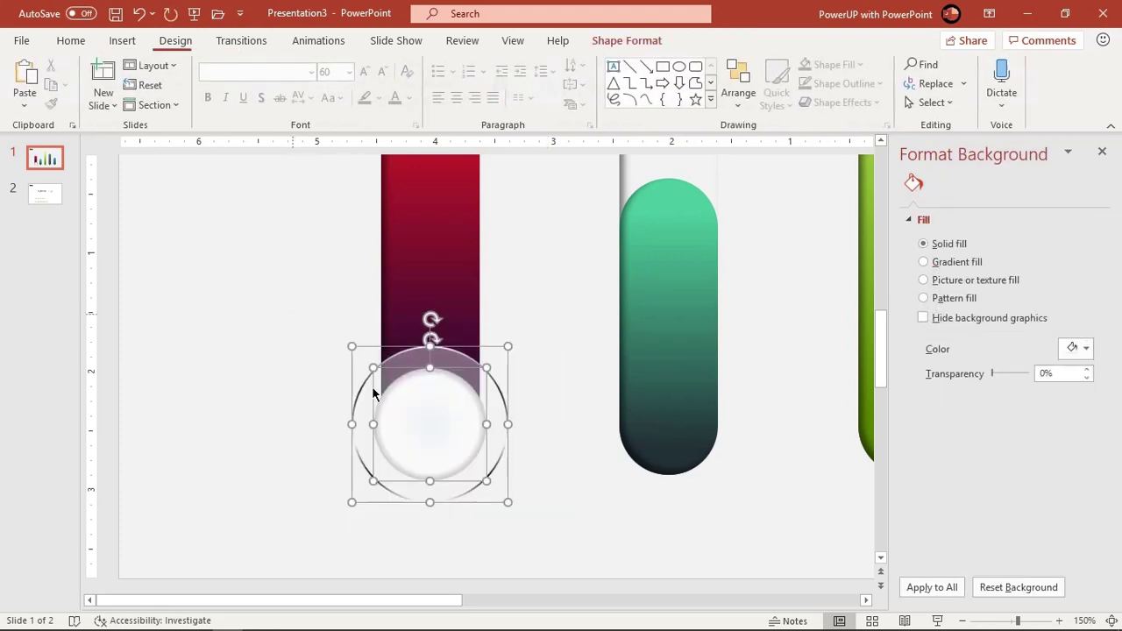
right_click(424, 410)
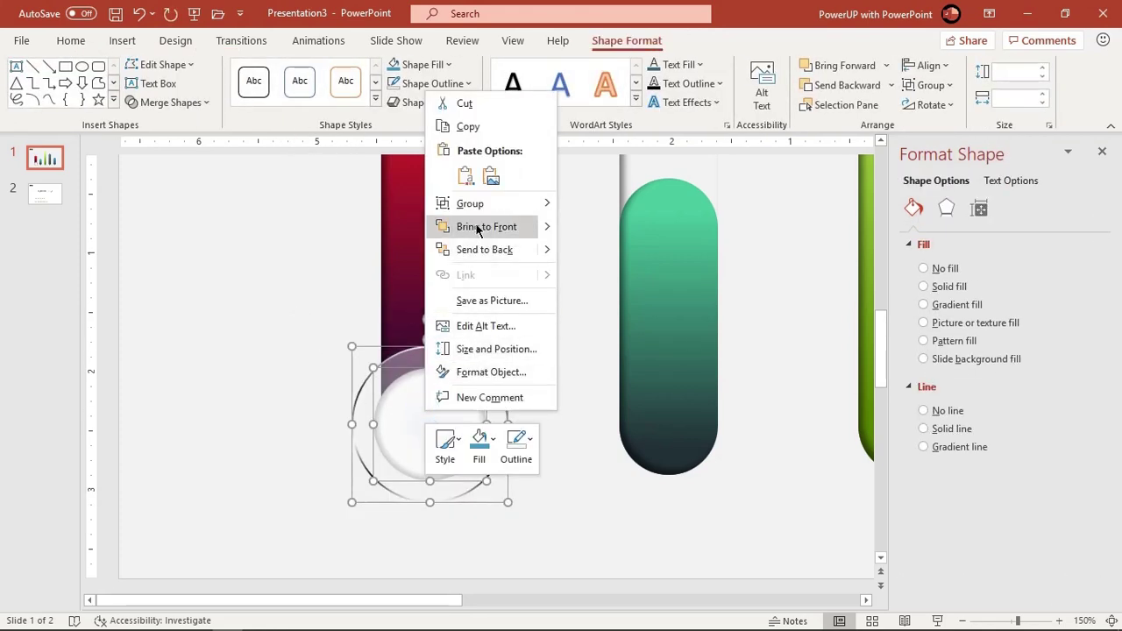
Group both circles into one 1.31" knob and drag it to the red bar's top end
mouse_move(482, 207)
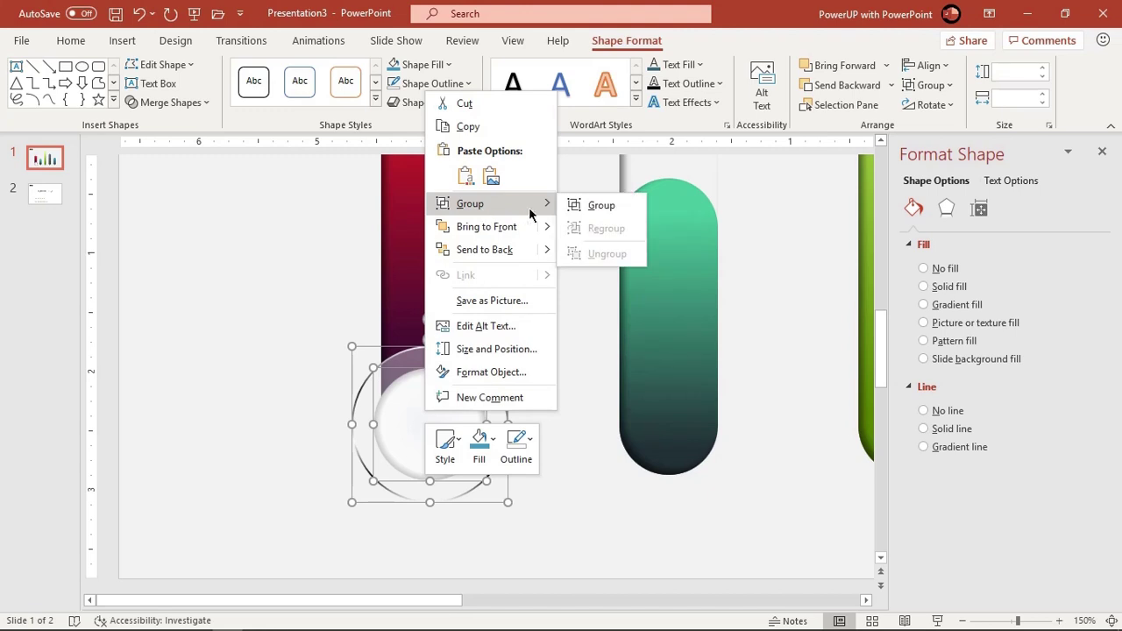
left_click(589, 211)
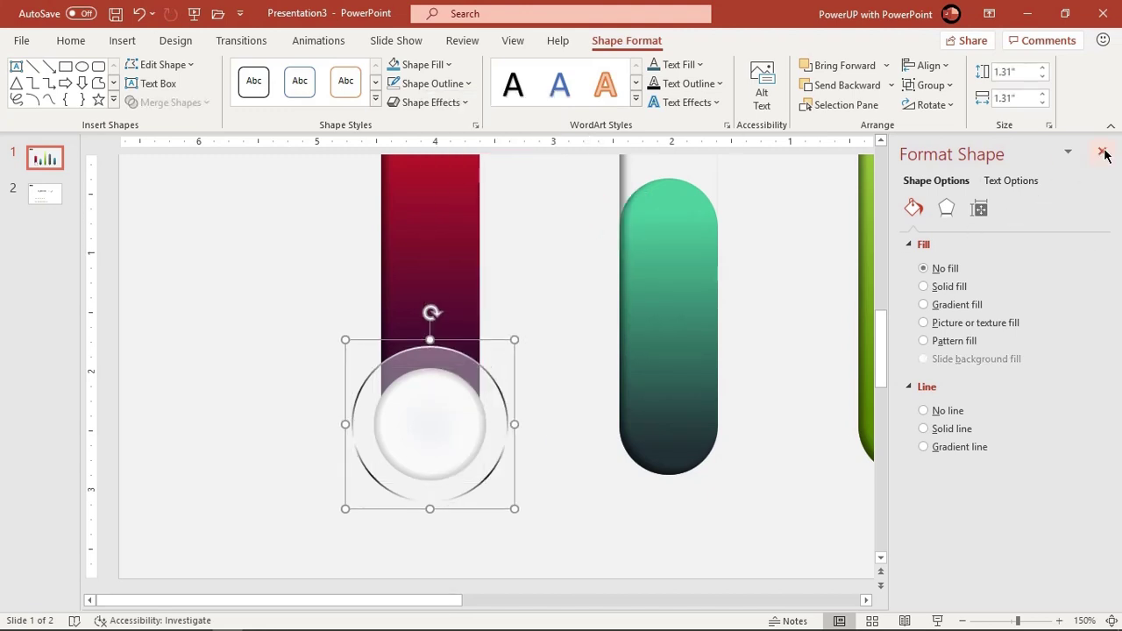
left_click(1102, 152)
left_click(555, 308)
scroll(555, 307, "down", 2)
scroll(555, 308, "down", 2)
left_click(342, 492)
left_click_drag(337, 498, 329, 274)
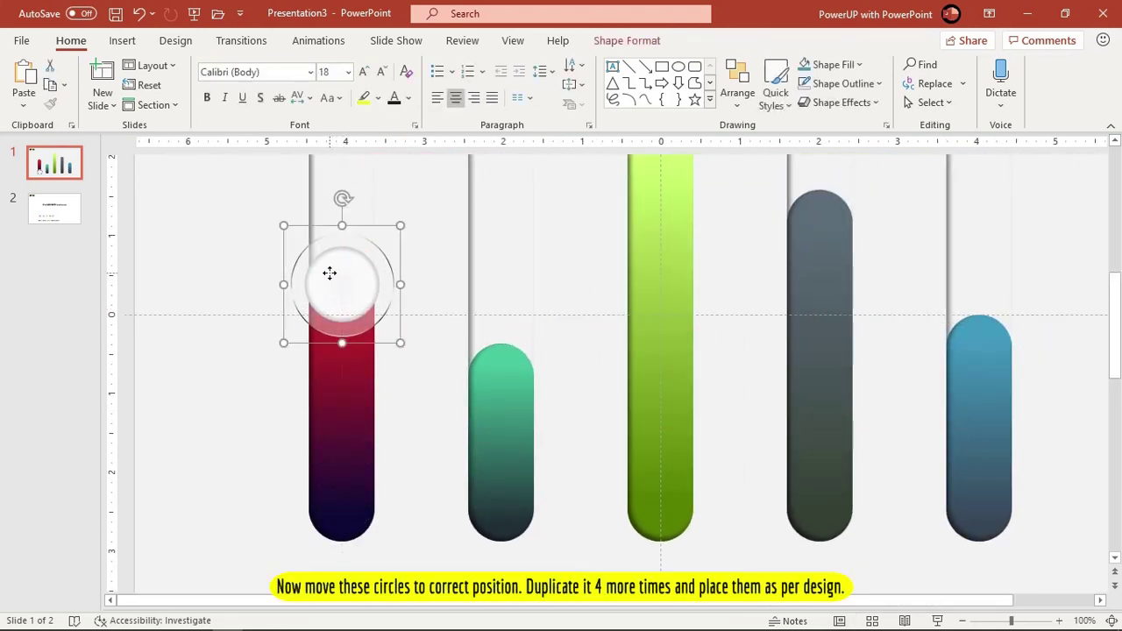
Duplicate the knob onto the teal bar and high up on the lime green bar
left_click(410, 402)
left_click(347, 287)
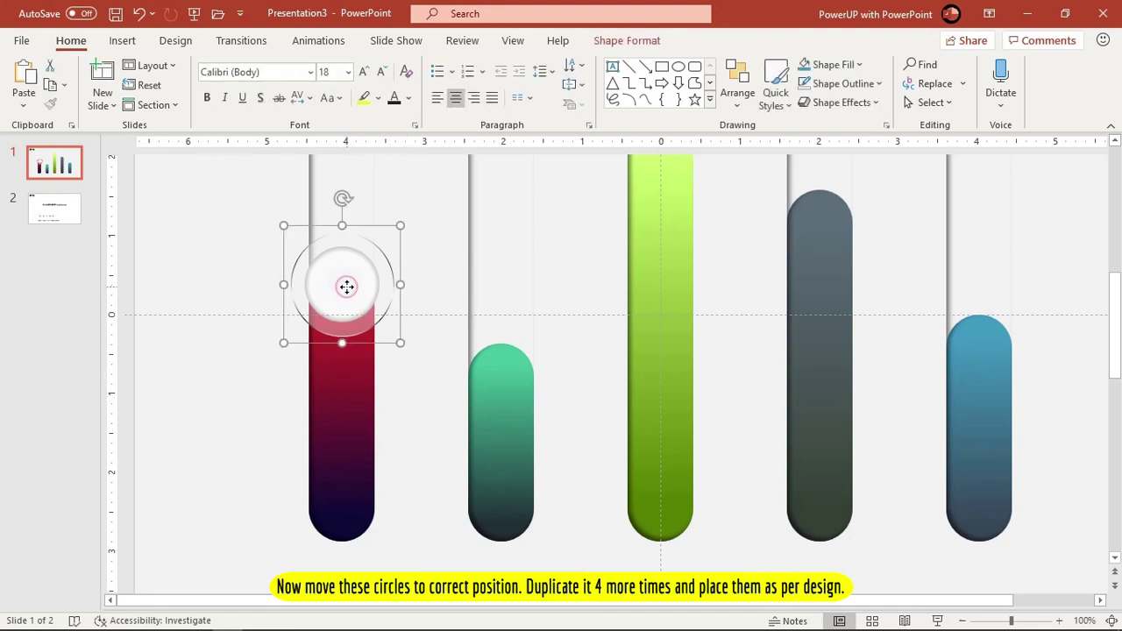
key("ctrl+d")
left_click_drag(355, 301, 506, 382)
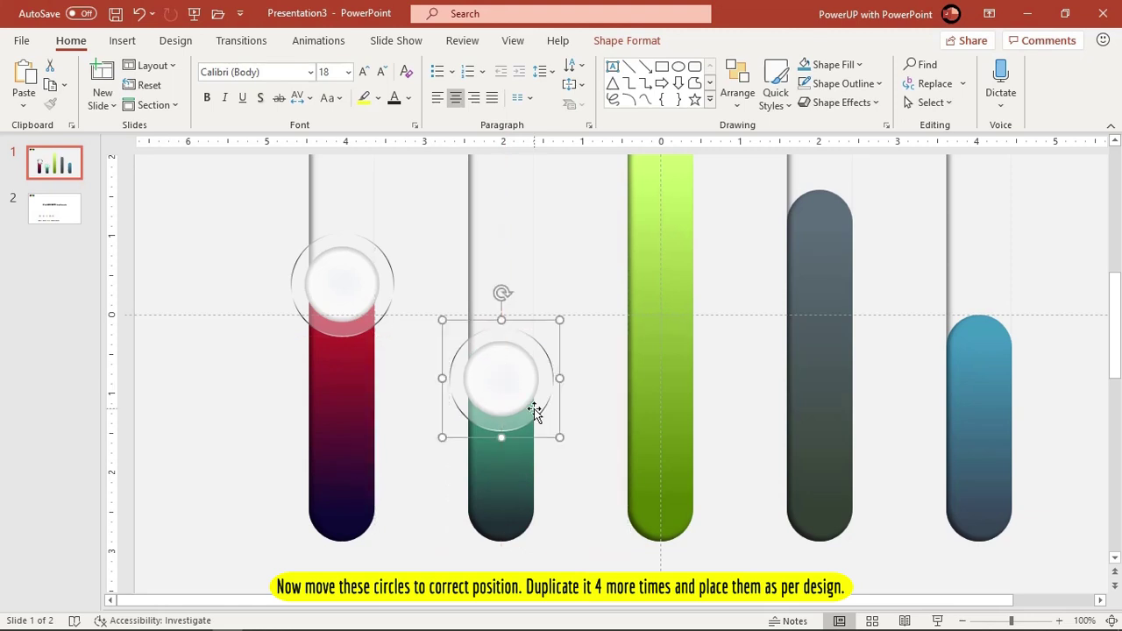
scroll(543, 420, "down", 2)
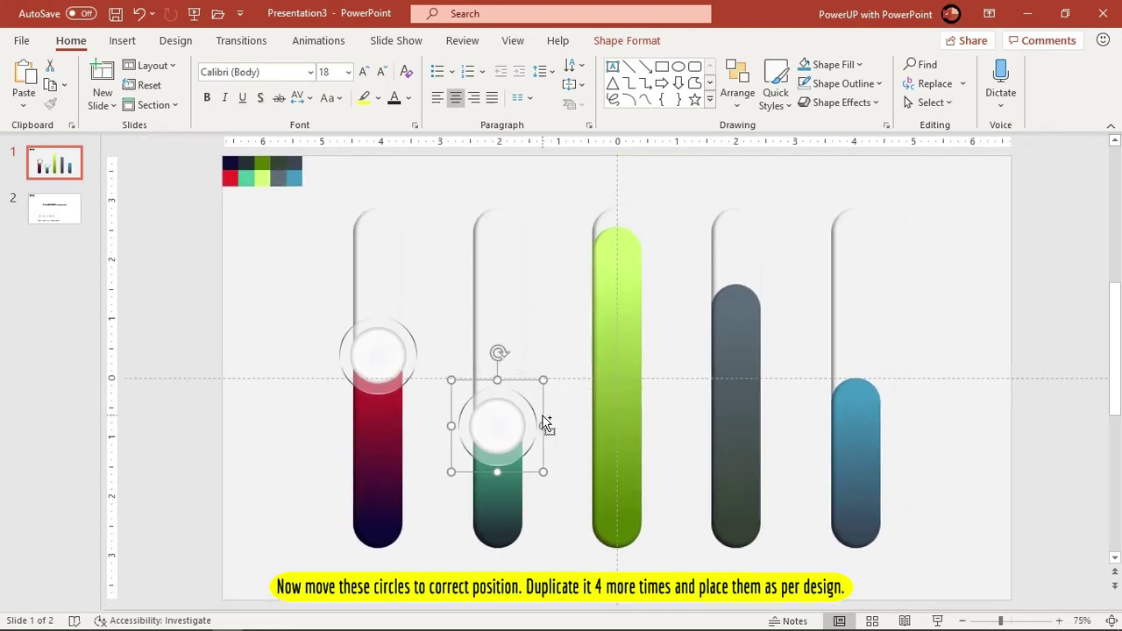
key("ctrl+d")
left_click_drag(617, 493, 620, 251)
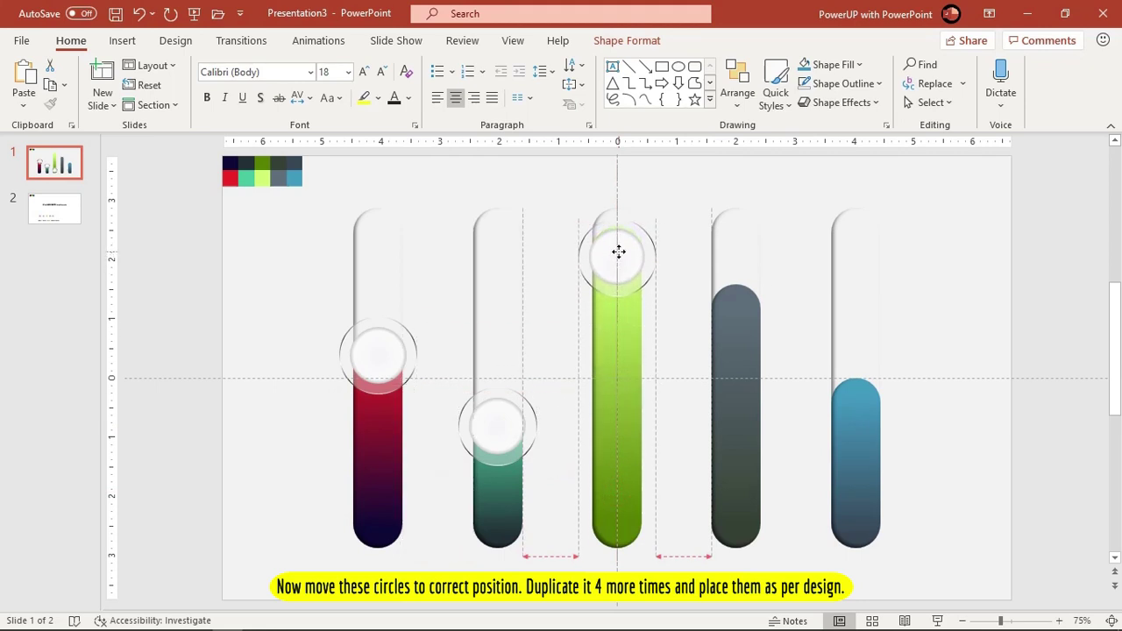
left_click_drag(619, 252, 622, 255)
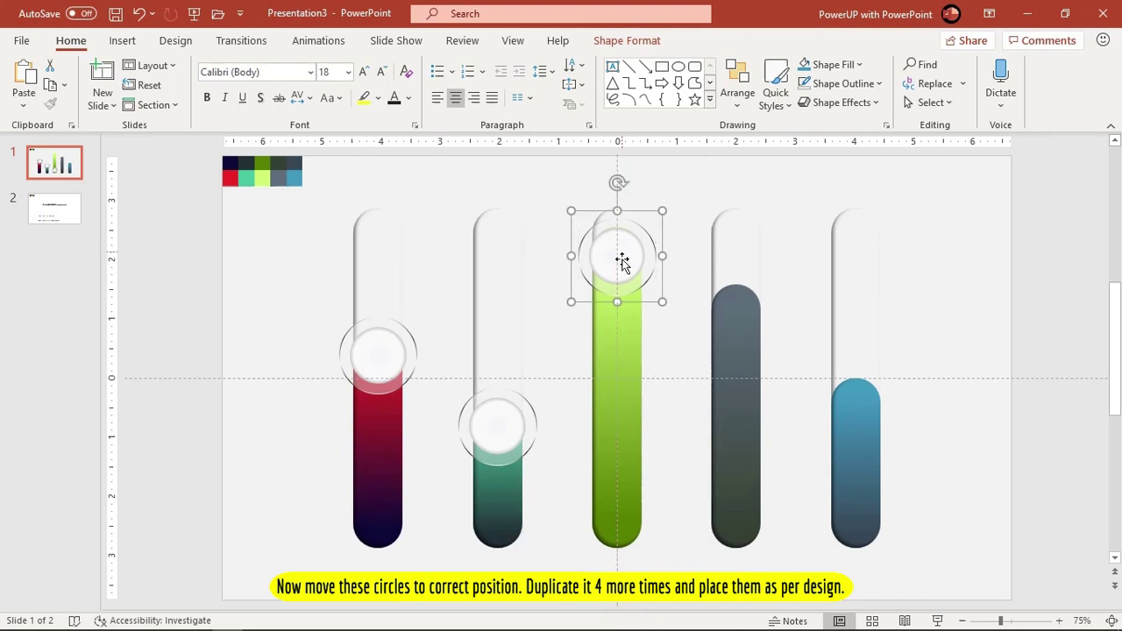
Copy a knob onto the dark grey bar and fine-tune its height
left_click(666, 342)
left_click(622, 264)
mouse_move(628, 268)
left_mouse_down()
mouse_move(738, 338)
mouse_move(738, 318)
left_mouse_up()
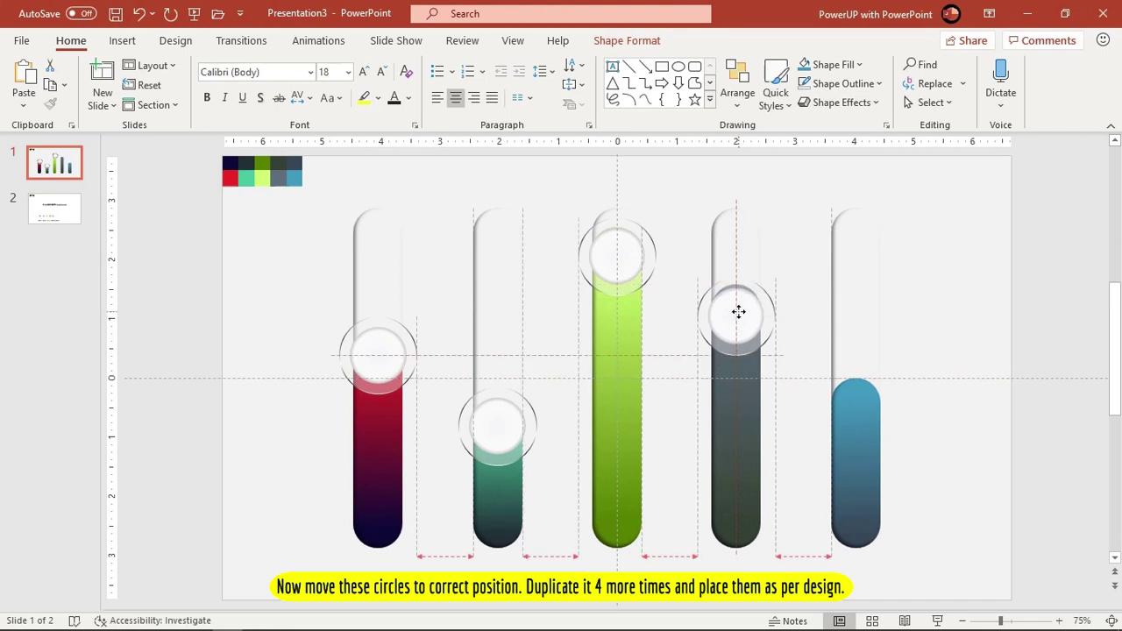
left_click_drag(740, 312, 739, 308)
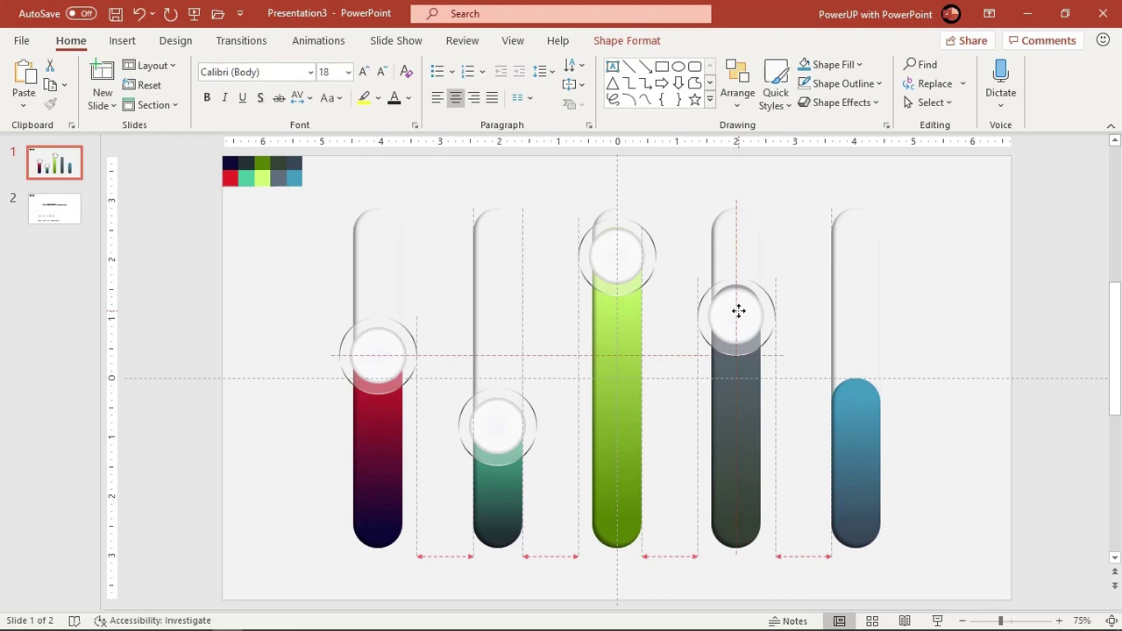
left_click_drag(739, 311, 739, 308)
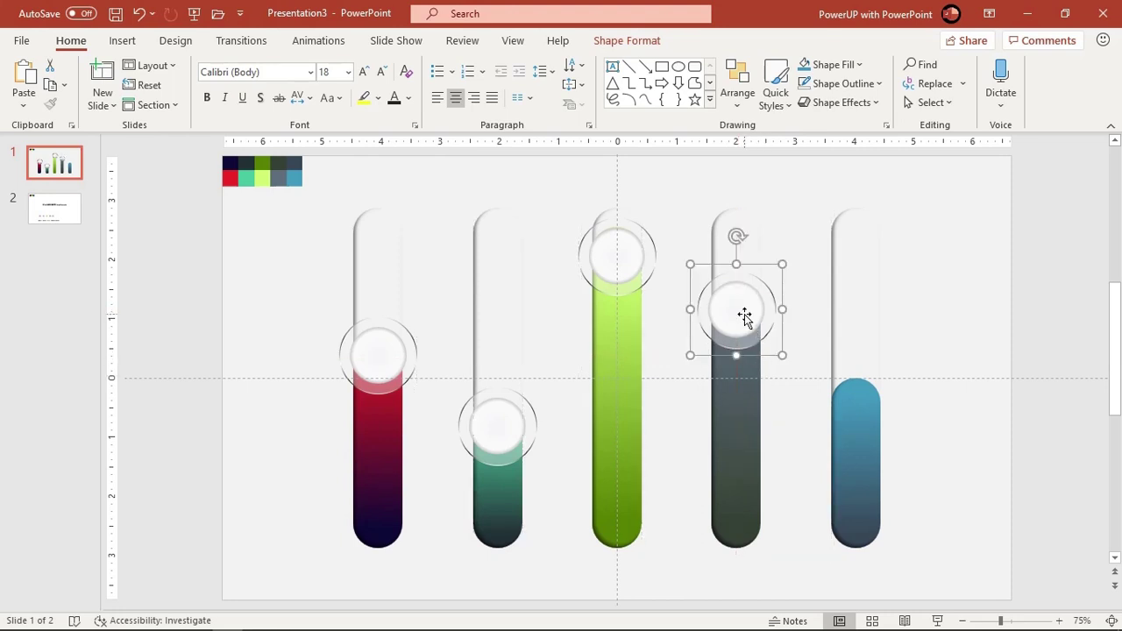
scroll(748, 328, "up", 5, "ctrl")
left_click_drag(651, 358, 645, 356)
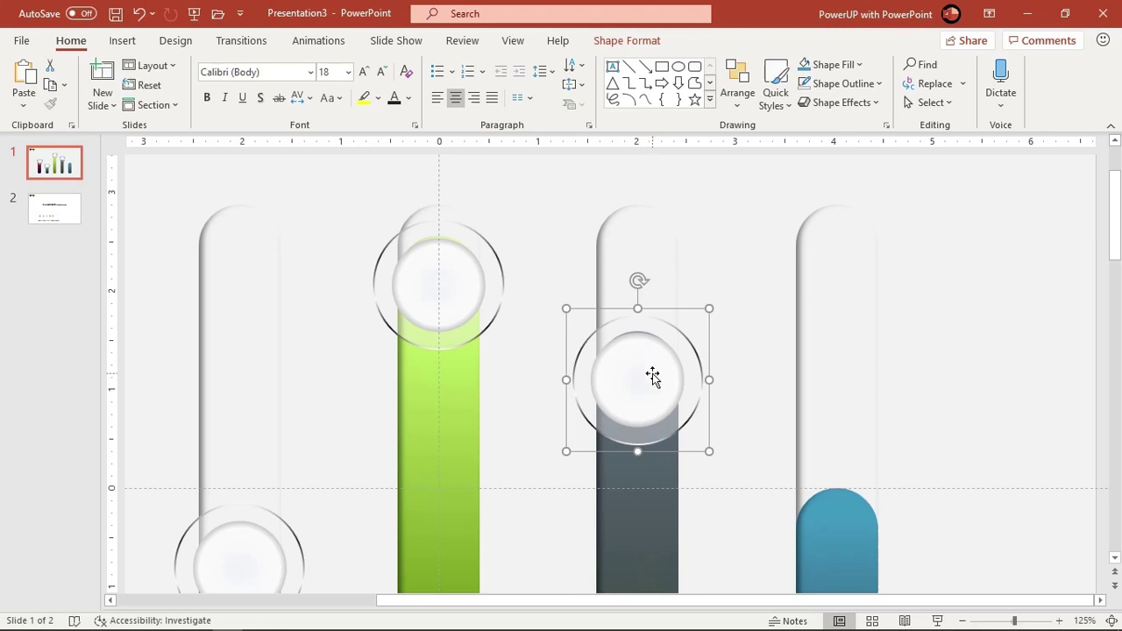
key("ctrl+Up")
key("ctrl+Up")
key("ctrl+Up")
key("ctrl+Up")
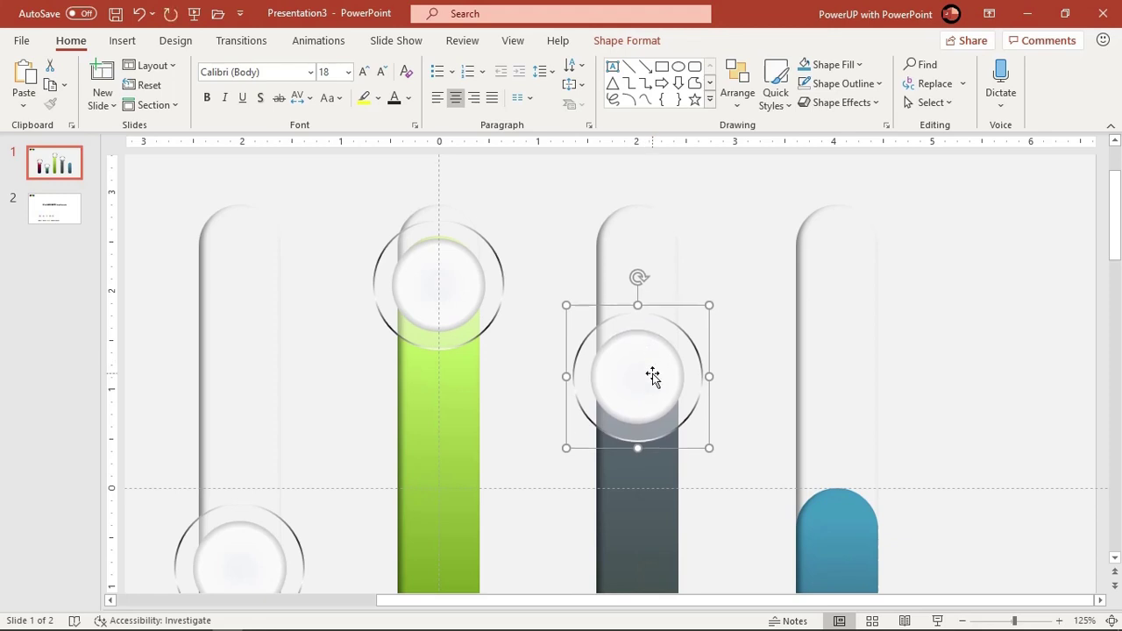
scroll(671, 378, "down", 3, "ctrl")
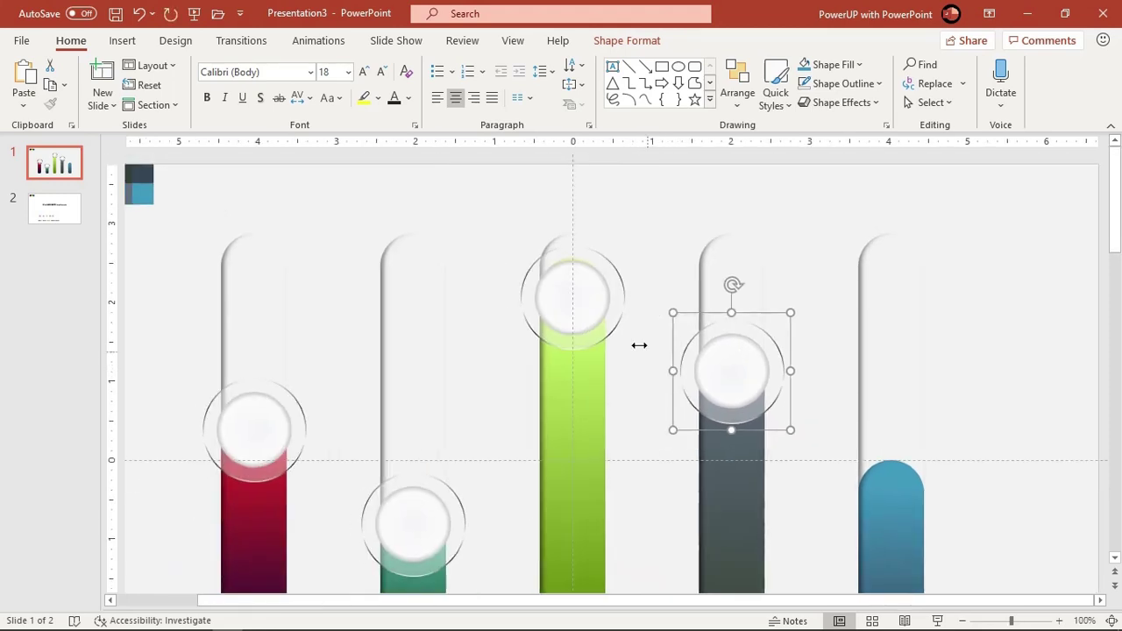
Place a final knob copy slightly low on the blue bar
left_click(585, 292)
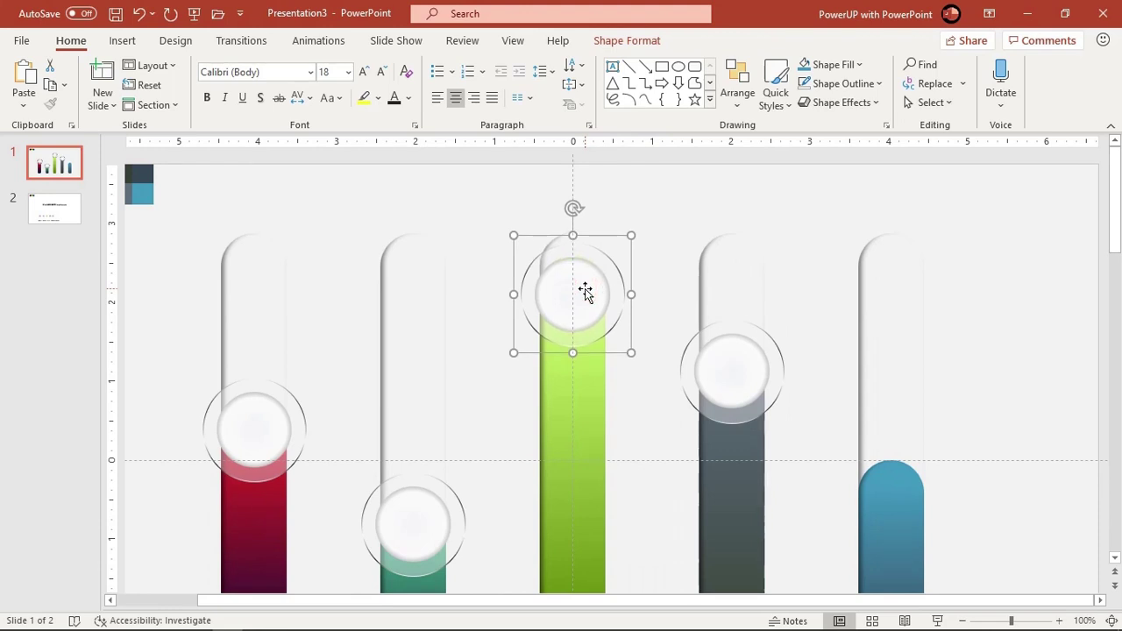
left_click(737, 378)
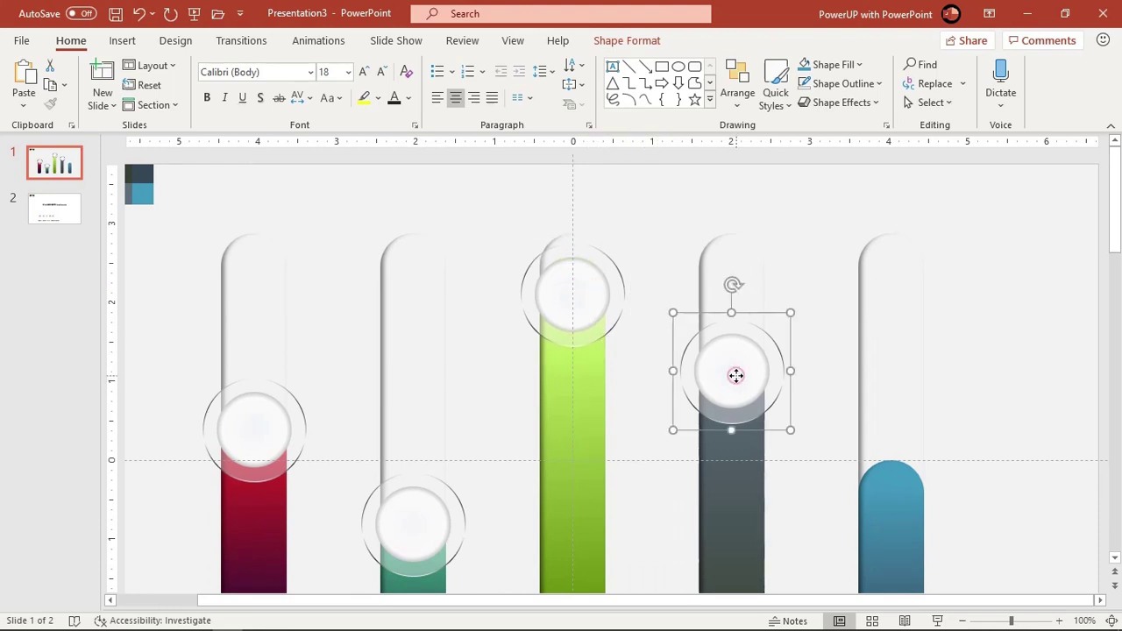
mouse_move(747, 390)
left_mouse_down("ctrl")
mouse_move(895, 506)
mouse_move(898, 487)
left_mouse_up("ctrl")
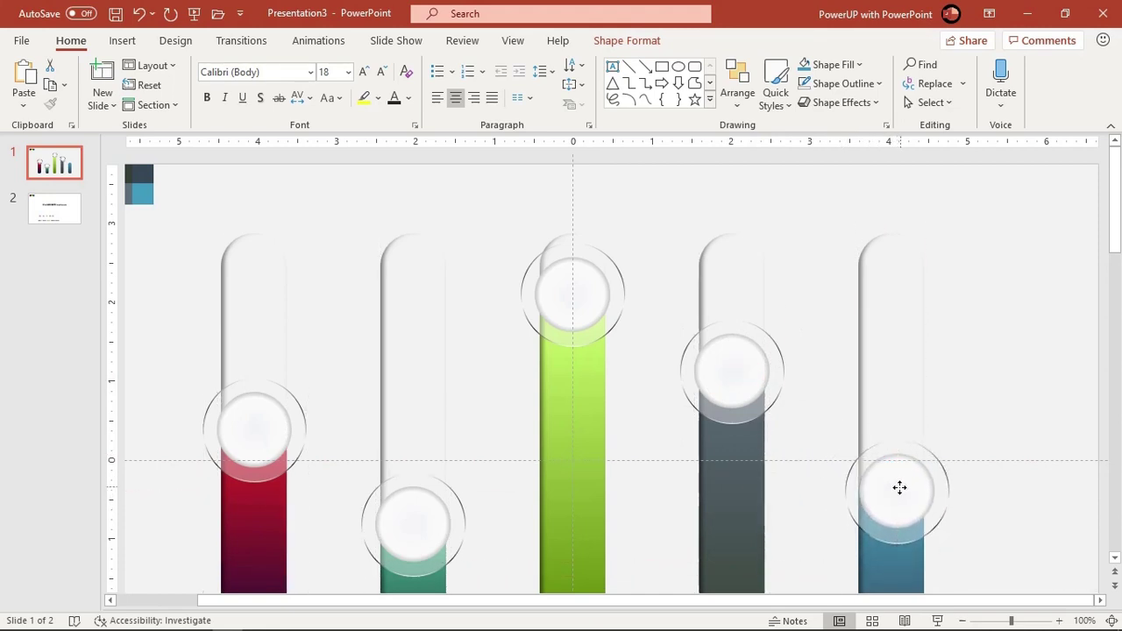
left_click_drag(898, 487, 899, 492, "ctrl")
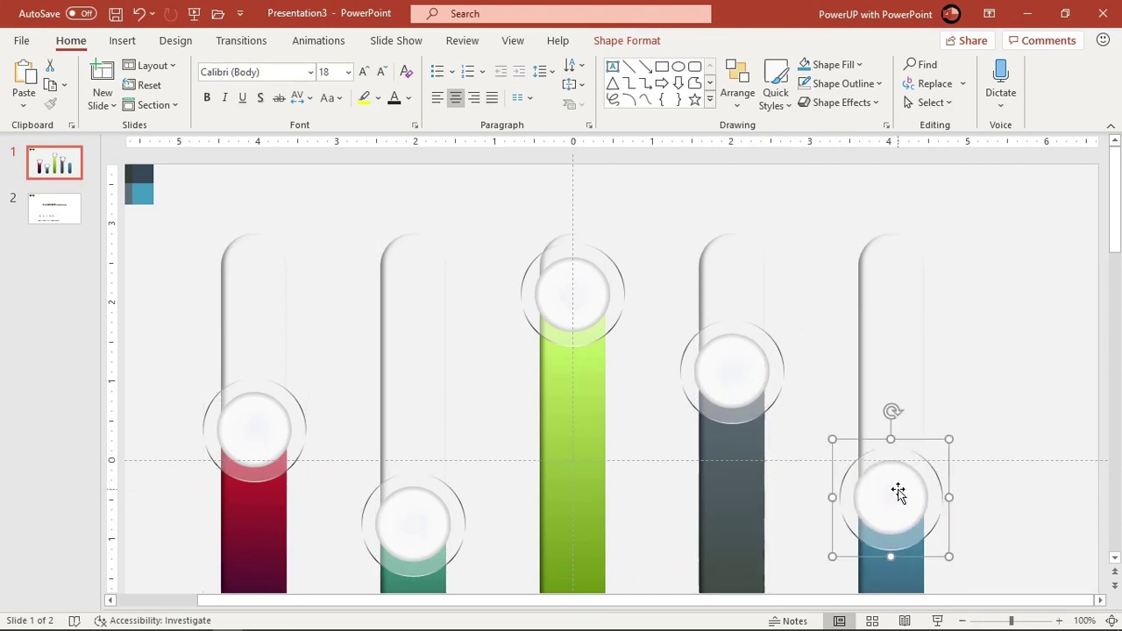
left_click(967, 392)
scroll(816, 422, "down", 3)
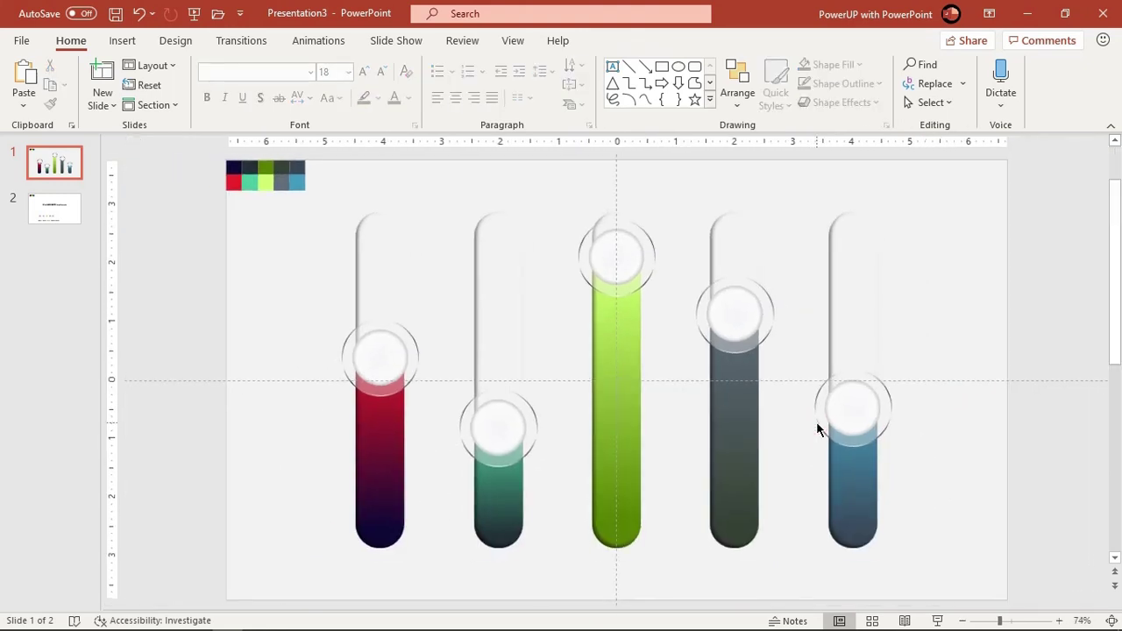
Copy the five Option labels from slide 2 and paste them onto slide 1
left_click(59, 219)
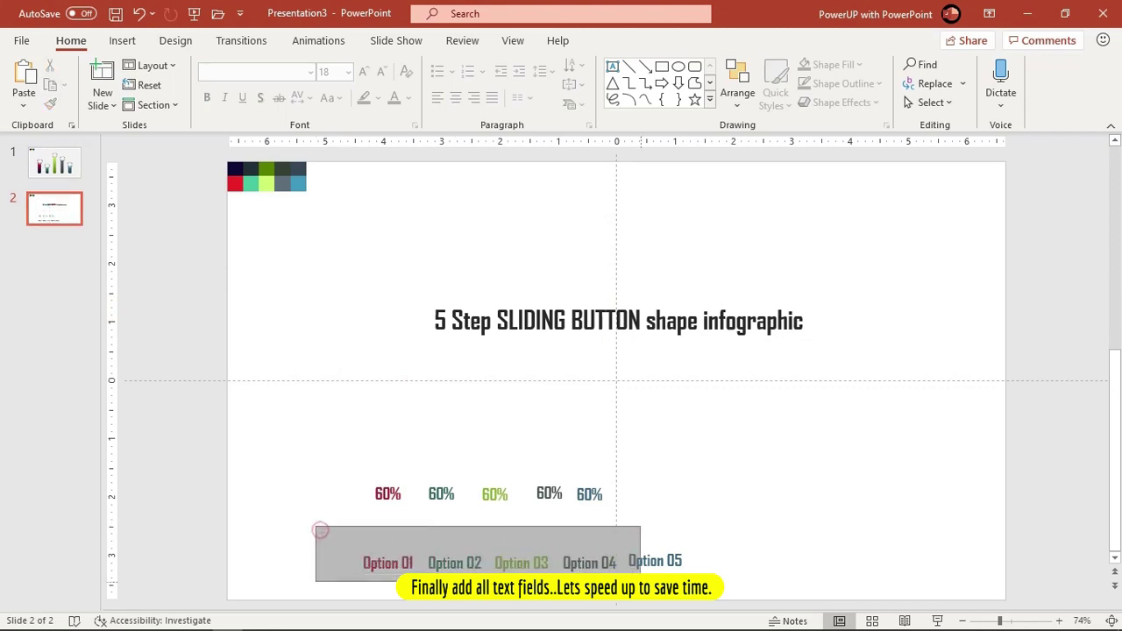
left_click_drag(318, 532, 726, 590)
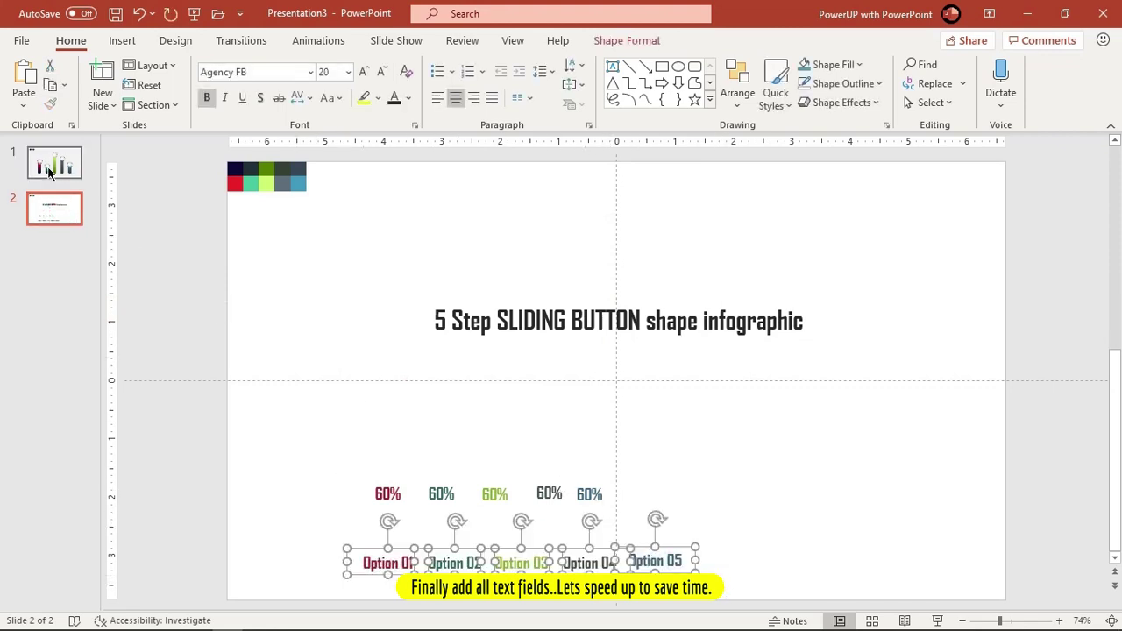
left_click(50, 173)
key("ctrl+v")
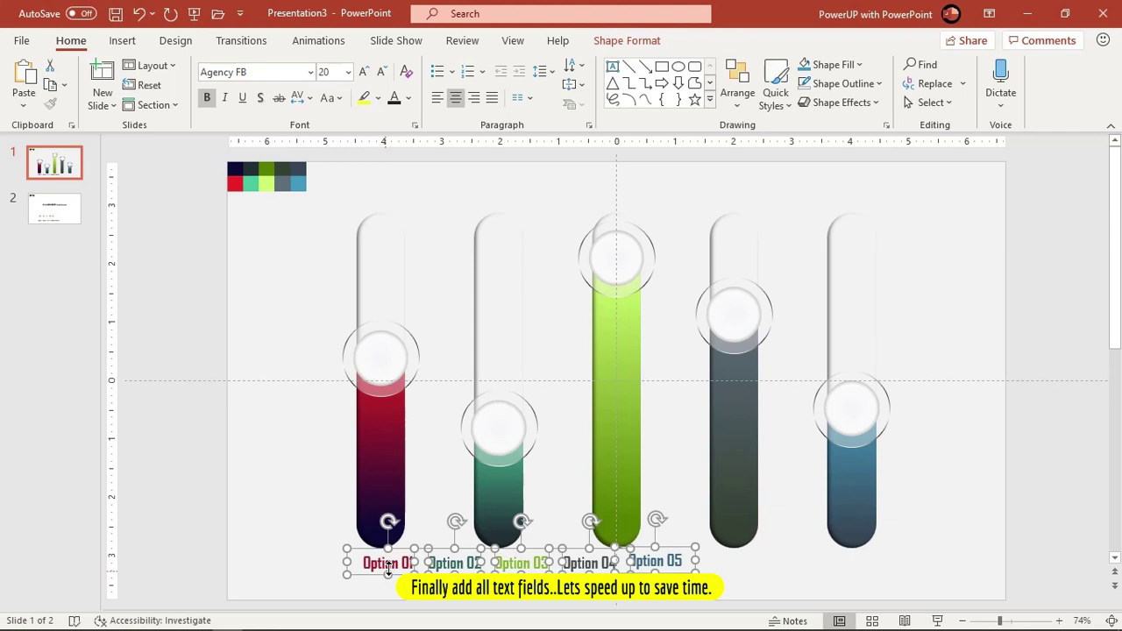
left_click_drag(408, 550, 403, 554)
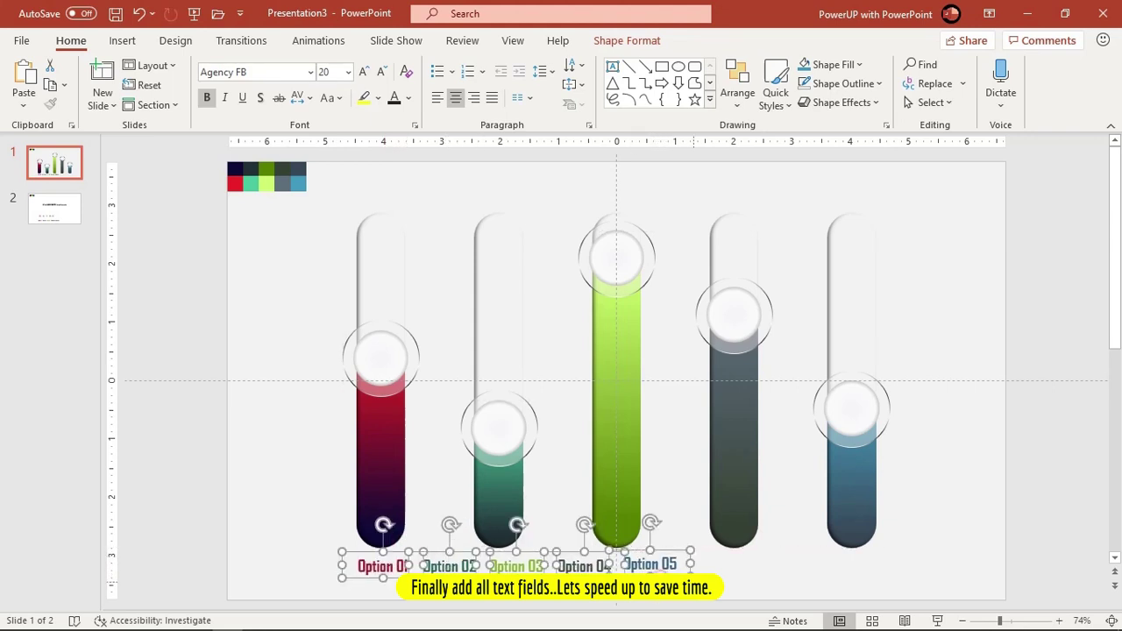
left_click(743, 571)
Position Option 05, 04, 03 and 02 under the blue, dark grey, green and teal bars
left_click_drag(674, 570, 868, 581)
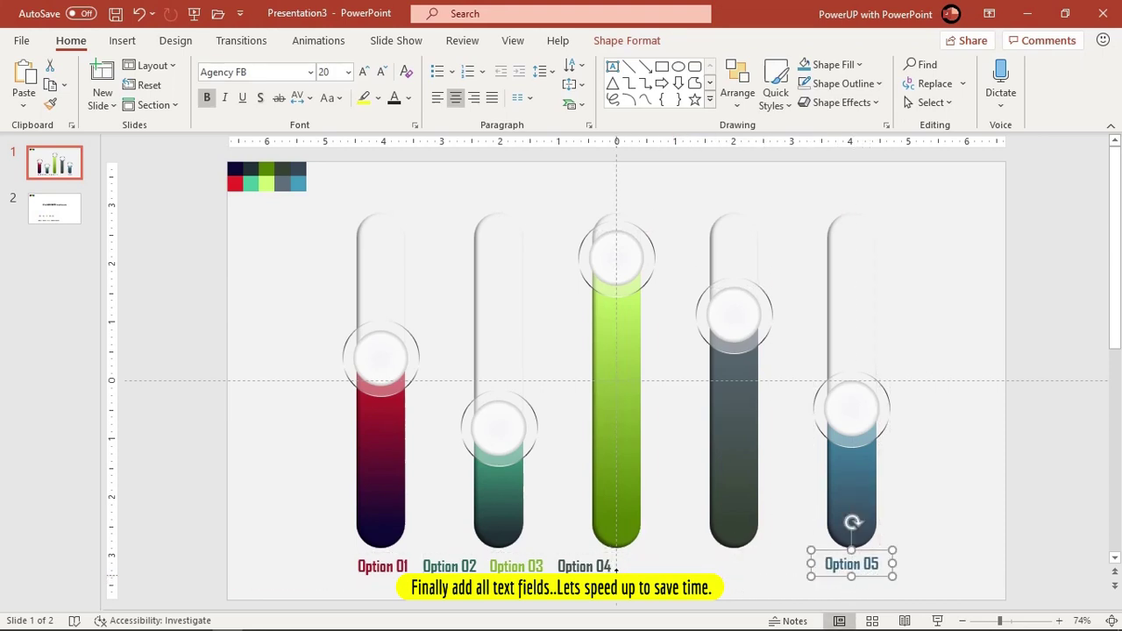
left_click(584, 566)
left_click_drag(611, 570, 760, 583)
left_click_drag(517, 567, 618, 566)
left_click_drag(450, 566, 500, 566)
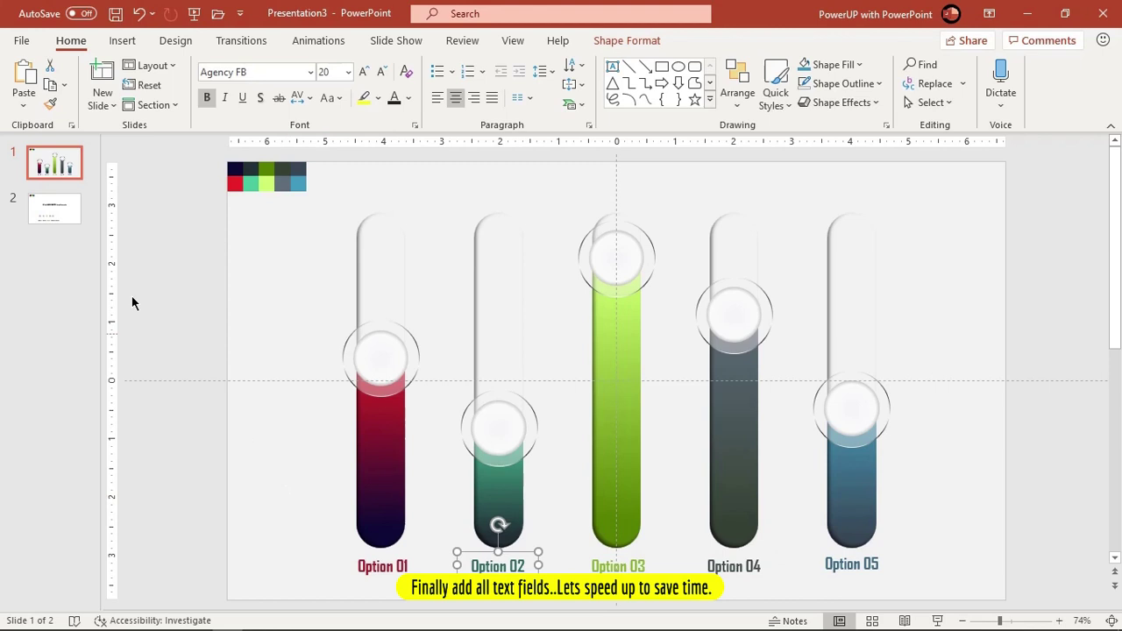
left_click(54, 208)
left_click(55, 162)
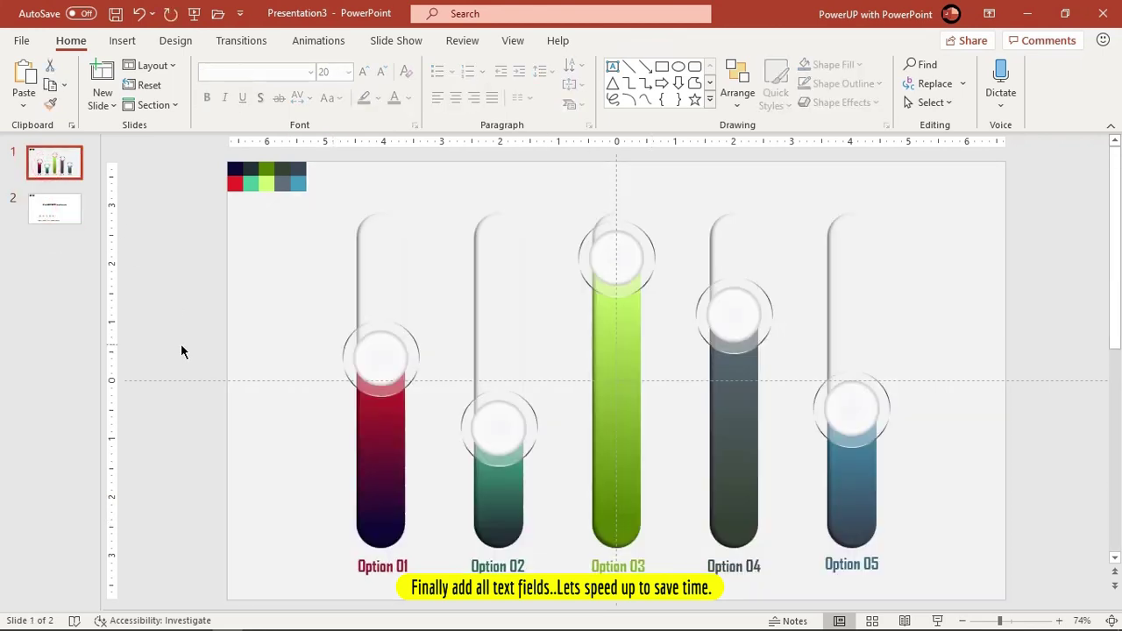
Paste the percentage labels and centre a 28 pt 60% label on the first knob
key("ctrl+v")
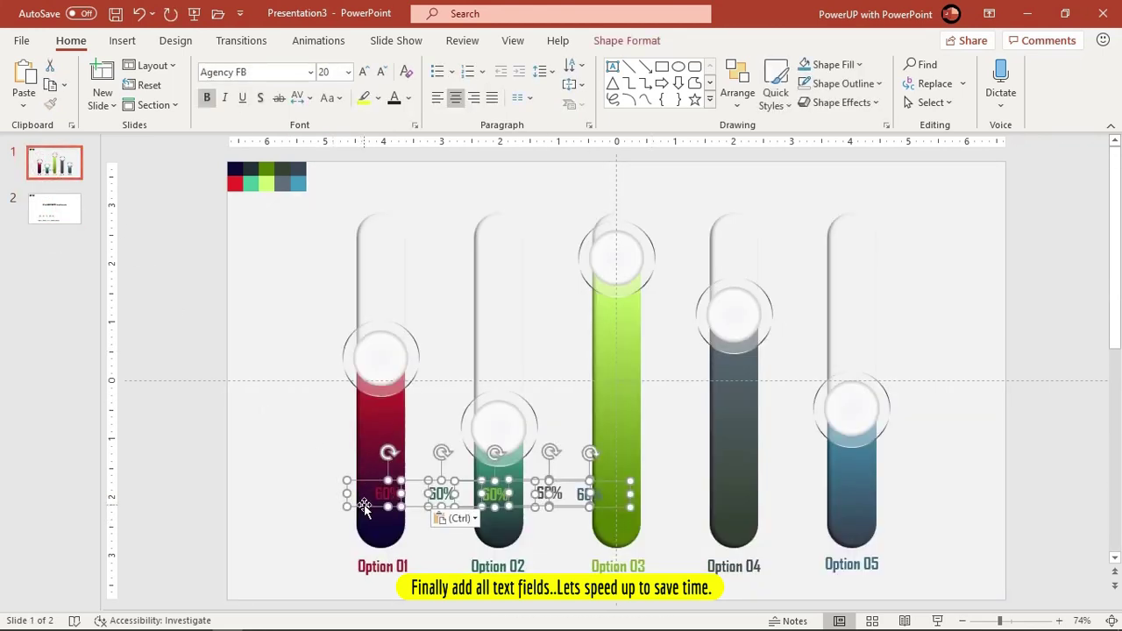
left_click_drag(369, 509, 651, 196)
left_click(672, 210)
left_click(665, 200)
left_click_drag(665, 200, 372, 373)
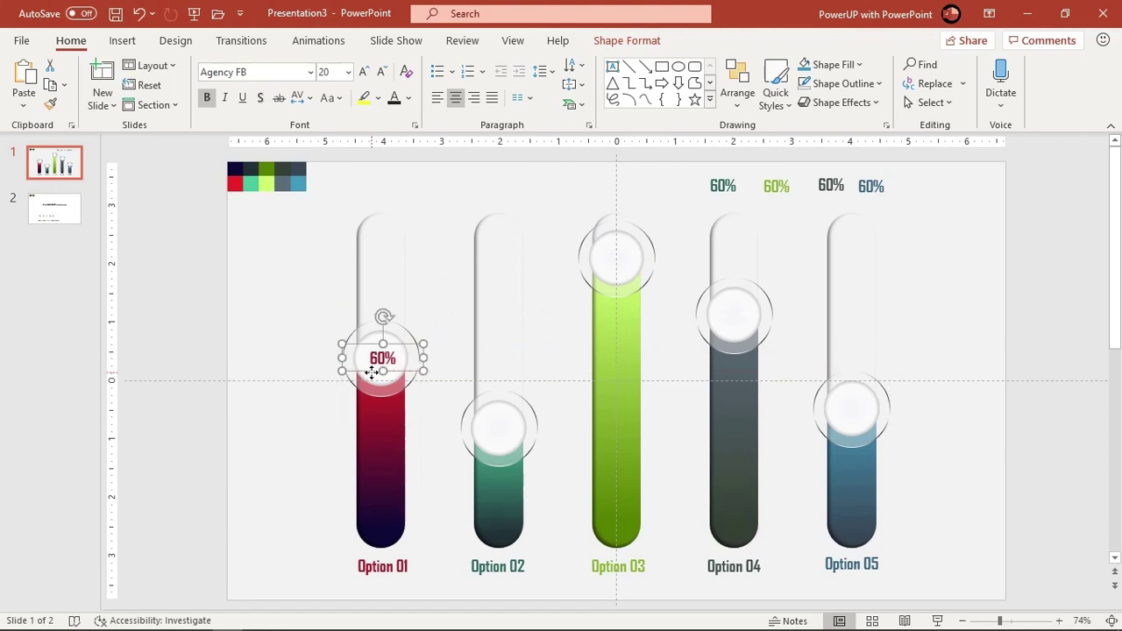
left_click(363, 74)
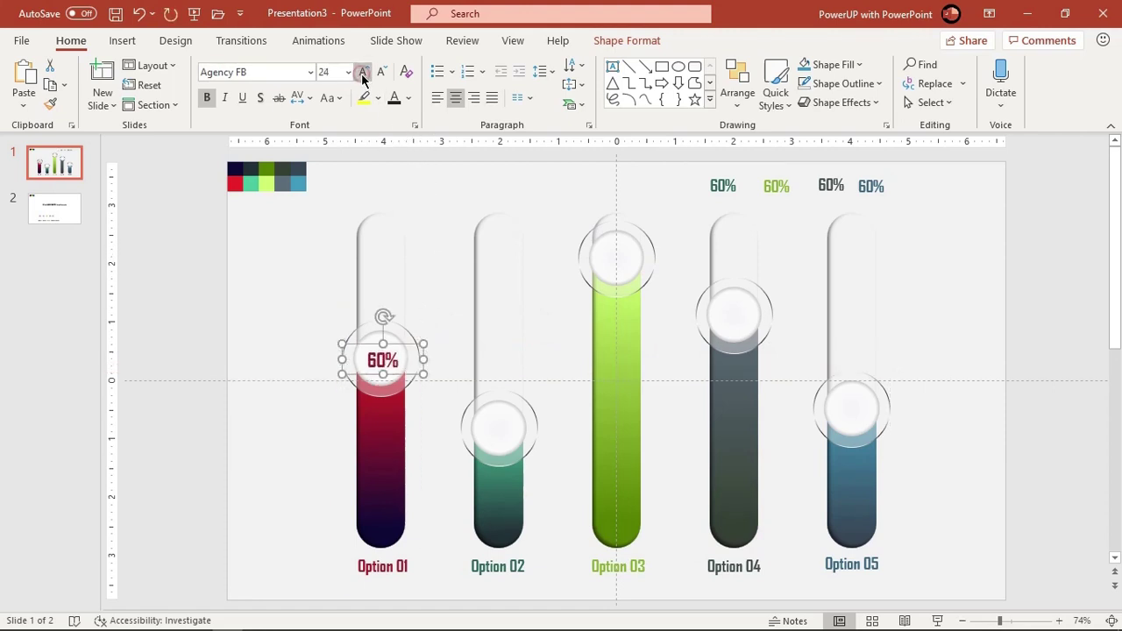
left_click(363, 73)
left_click_drag(409, 345, 412, 343)
Enlarge the remaining labels to 28 pt and set the Option 02 knob to 40%
left_click(723, 186)
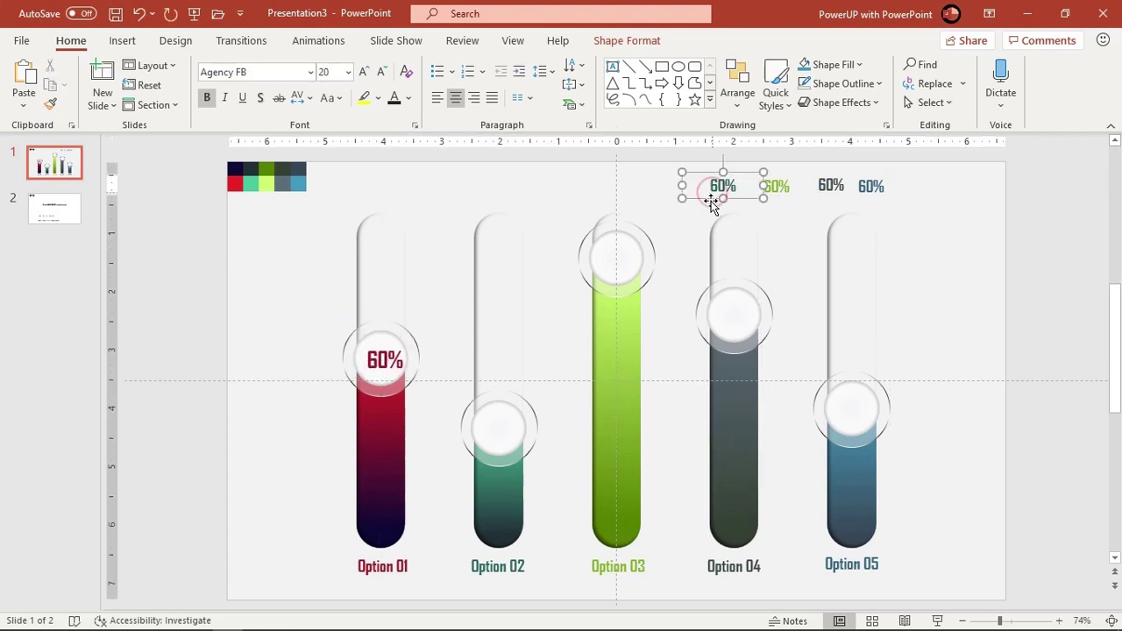
left_click(776, 186, "shift")
left_click(831, 186, "shift")
left_click(871, 186, "shift")
left_click(364, 72)
left_click(722, 190)
left_click_drag(723, 189, 501, 428)
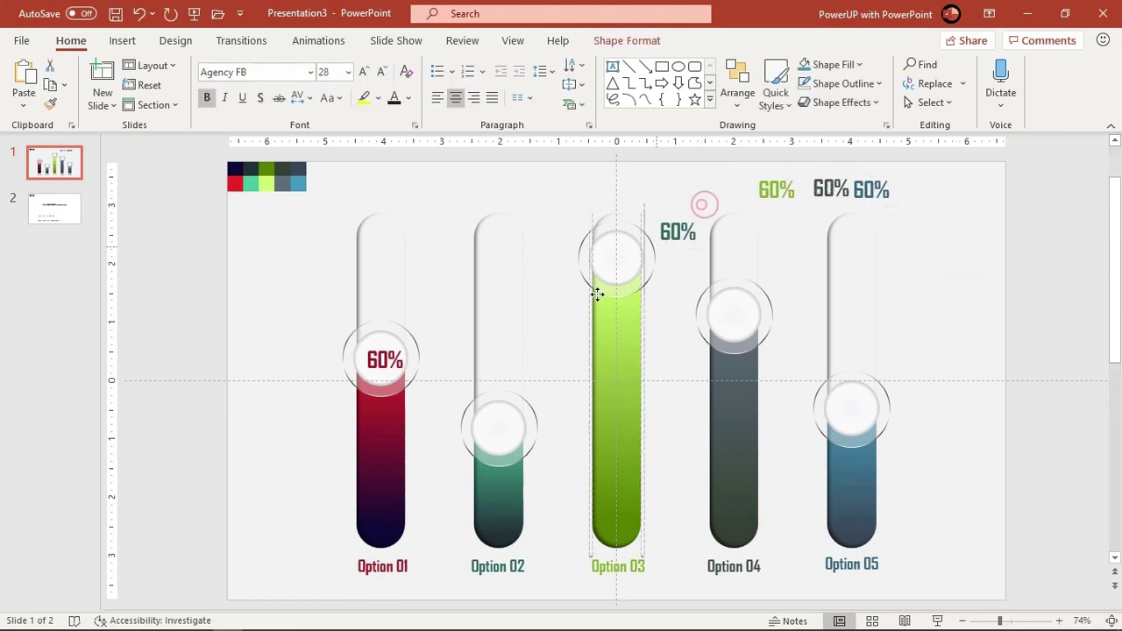
left_click(493, 428)
key("BackSpace")
type("4")
Place 90%, 75% and 50% labels on the Option 03, 04 and 05 knobs
left_click_drag(776, 189, 618, 258)
left_click(616, 257)
left_click_drag(813, 206, 727, 326)
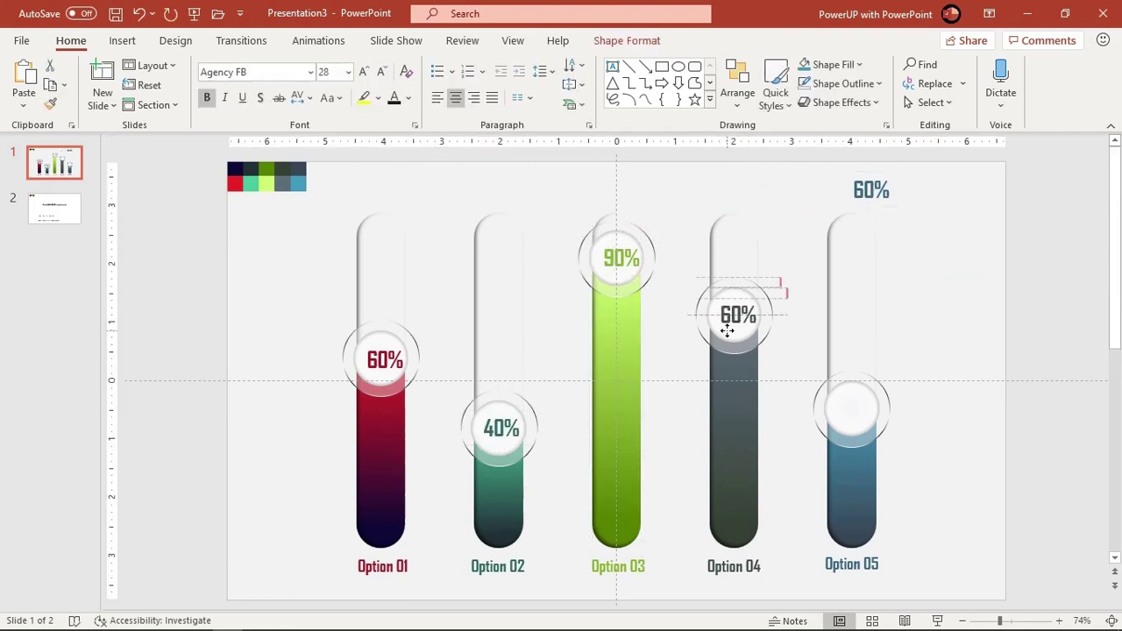
left_click(741, 317)
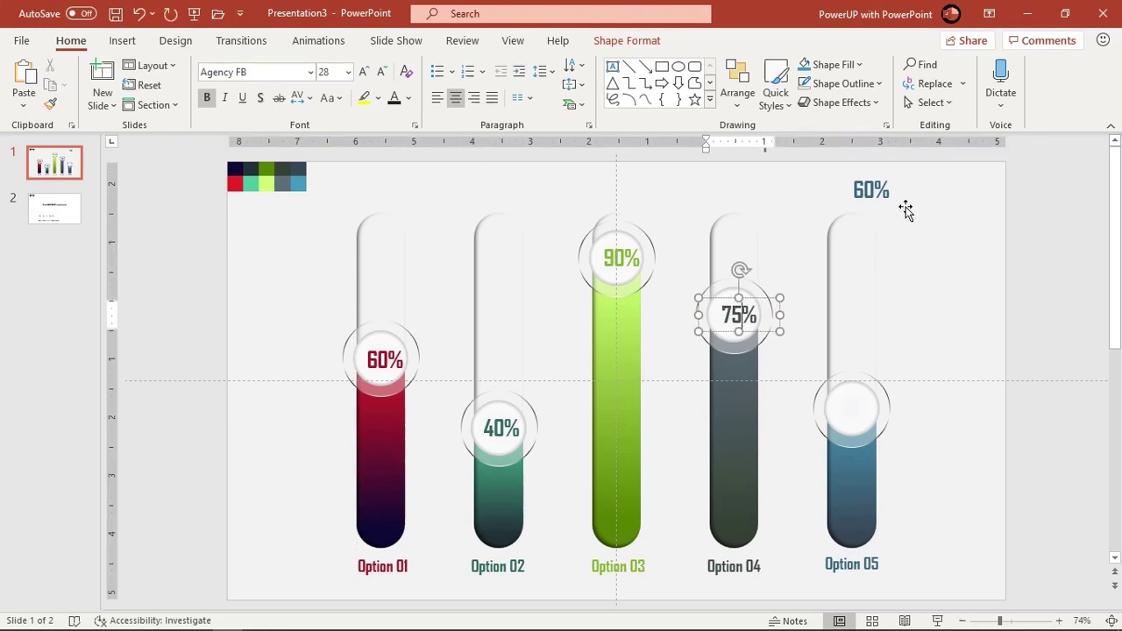
left_click_drag(899, 207, 880, 426)
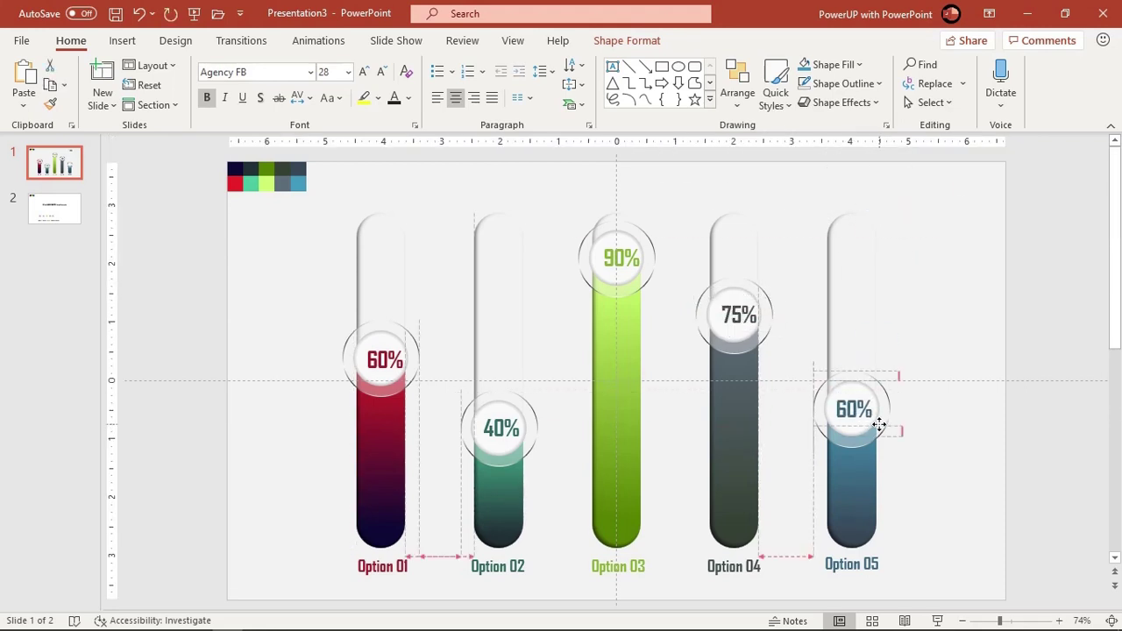
left_click(846, 410)
key("BackSpace")
type("5")
left_click(962, 377)
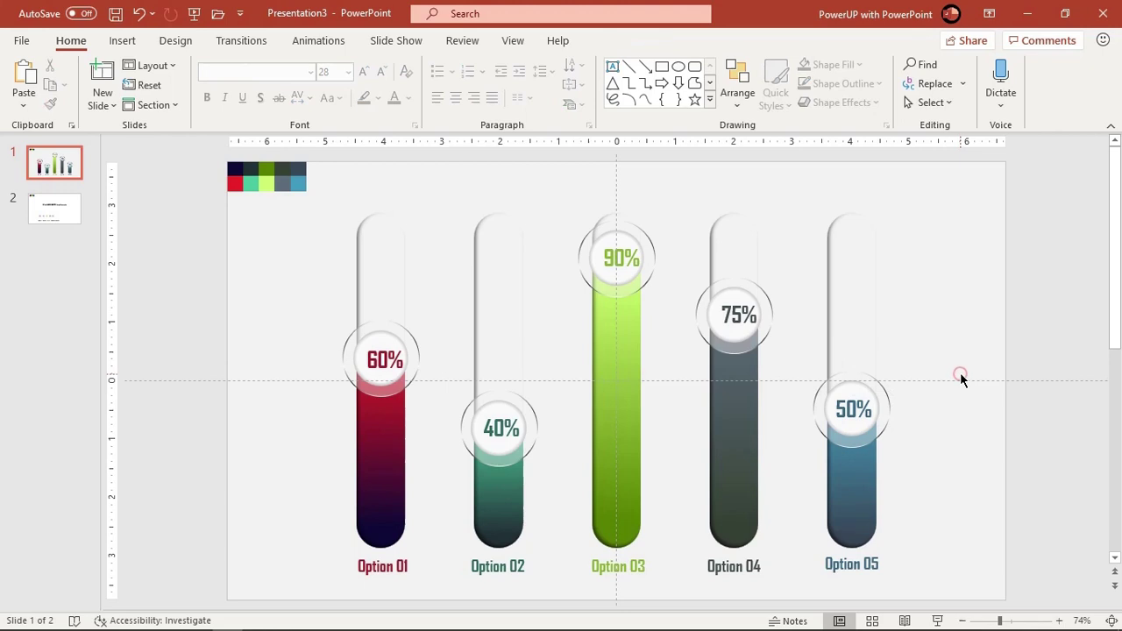
left_click_drag(328, 218, 151, 144)
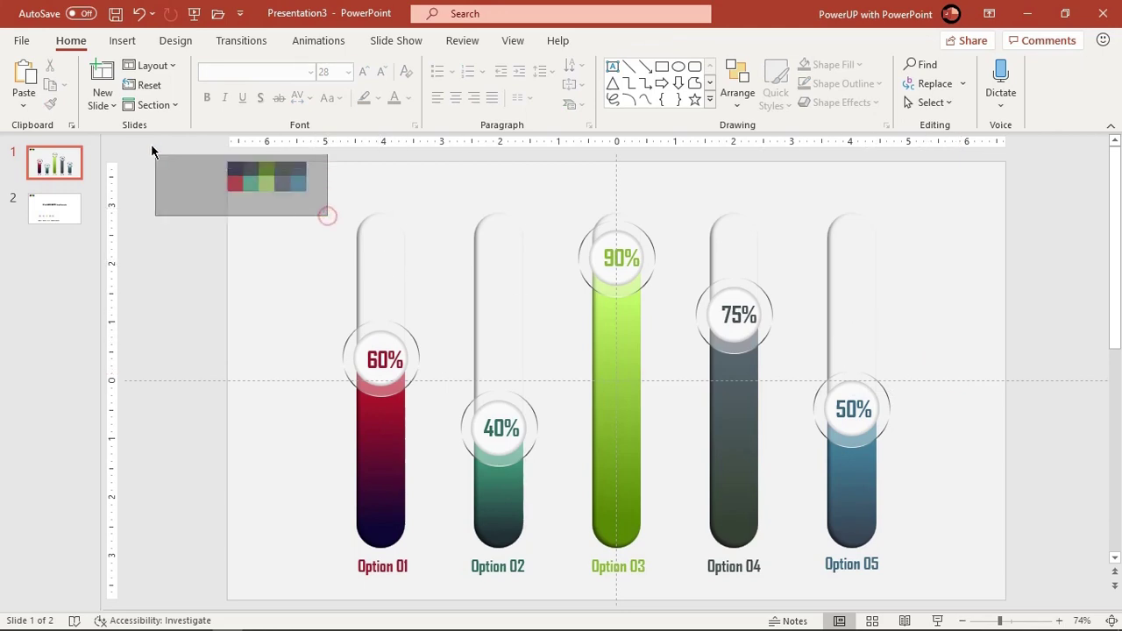
Paste the '5 Step SLIDING BUTTON shape infographic' title at the slide top and preview full-screen
left_click(53, 209)
left_click(452, 339)
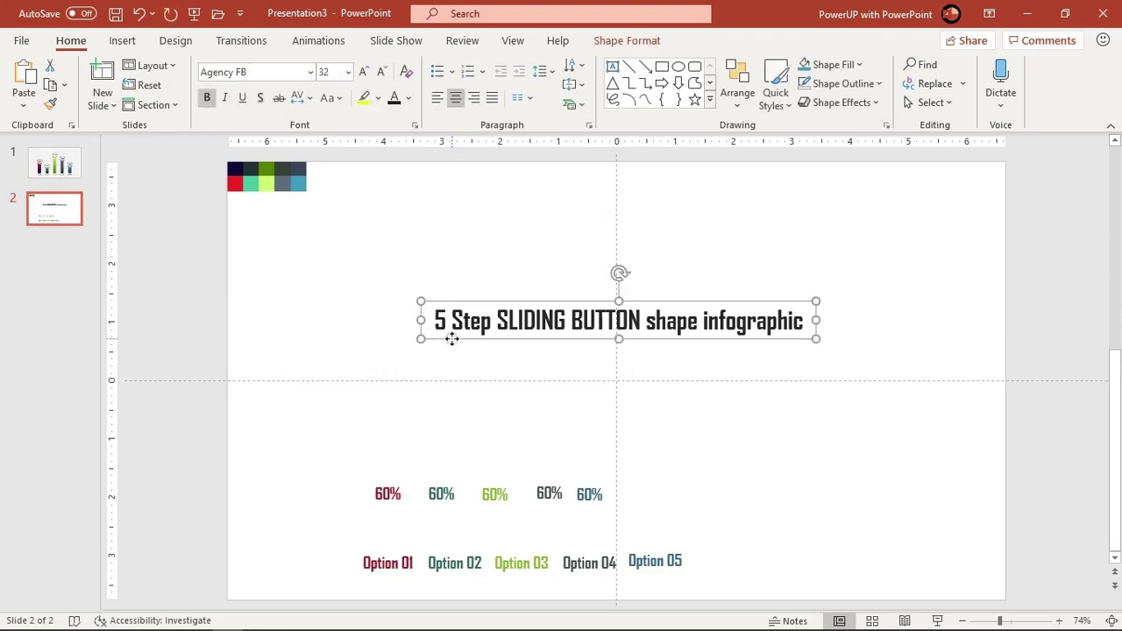
left_click(54, 167)
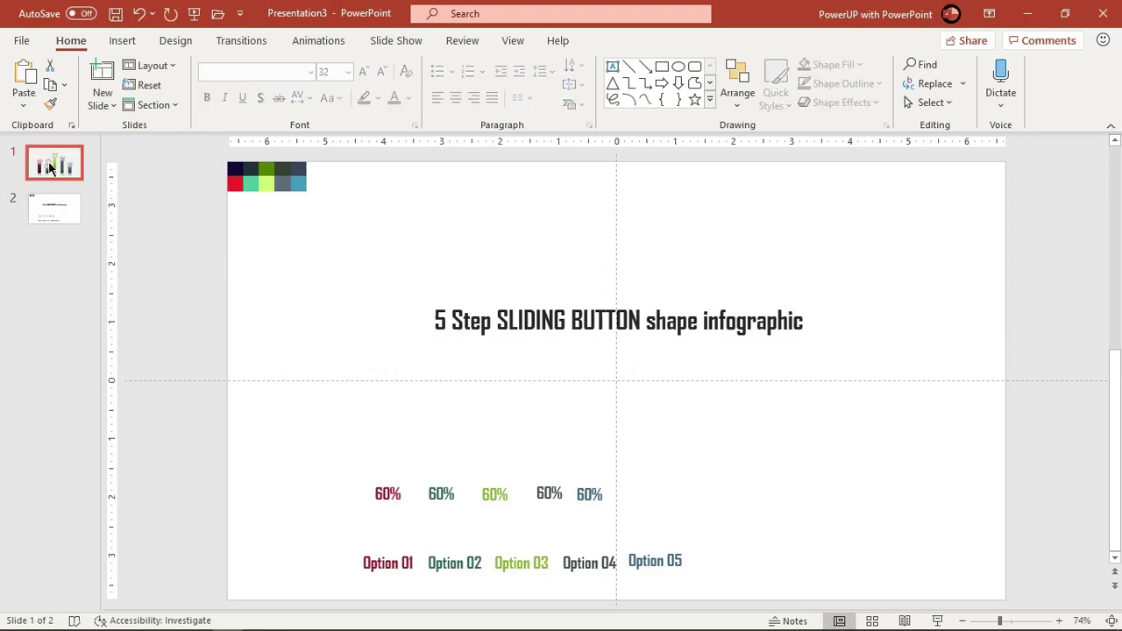
key("ctrl+v")
mouse_move(548, 342)
left_mouse_down()
mouse_move(572, 196)
mouse_move(546, 201)
left_mouse_up()
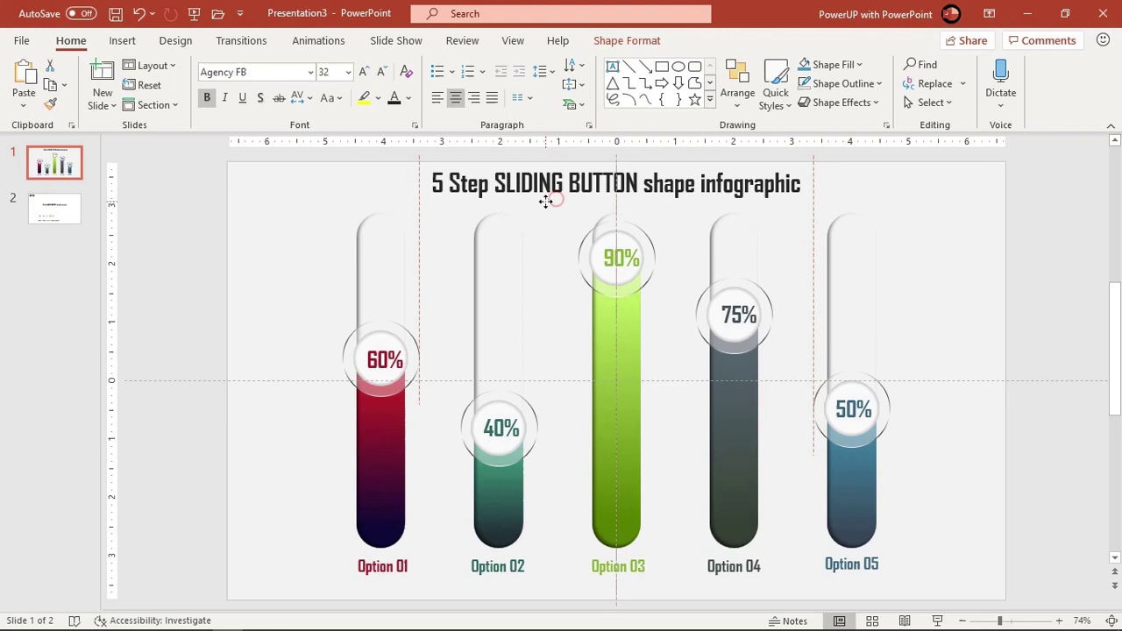
left_click(916, 214)
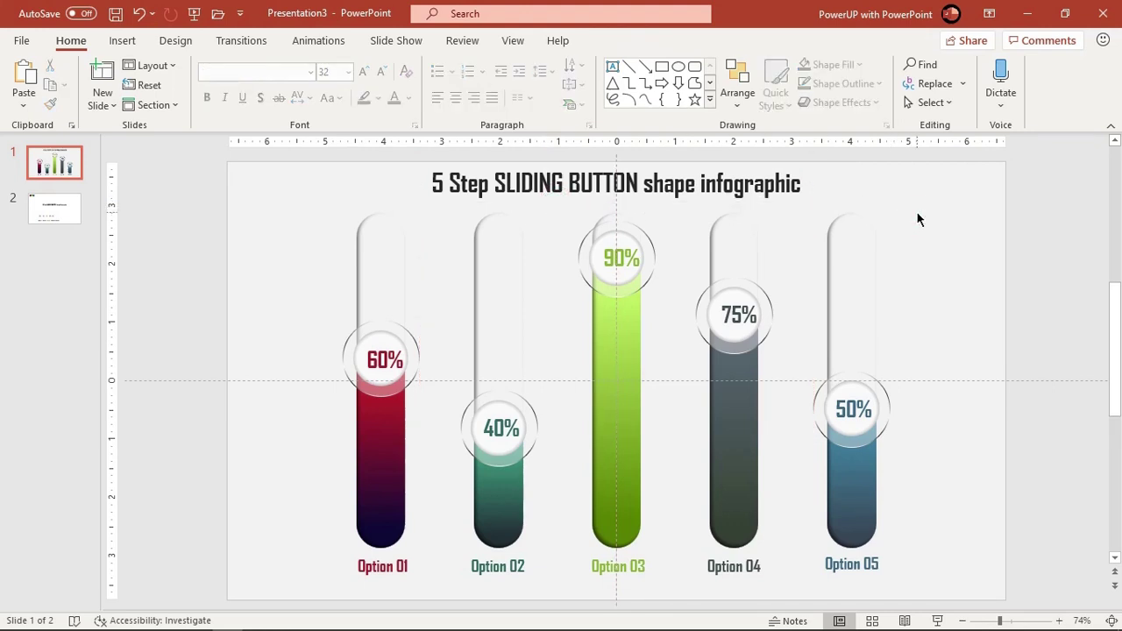
key("shift+F5")
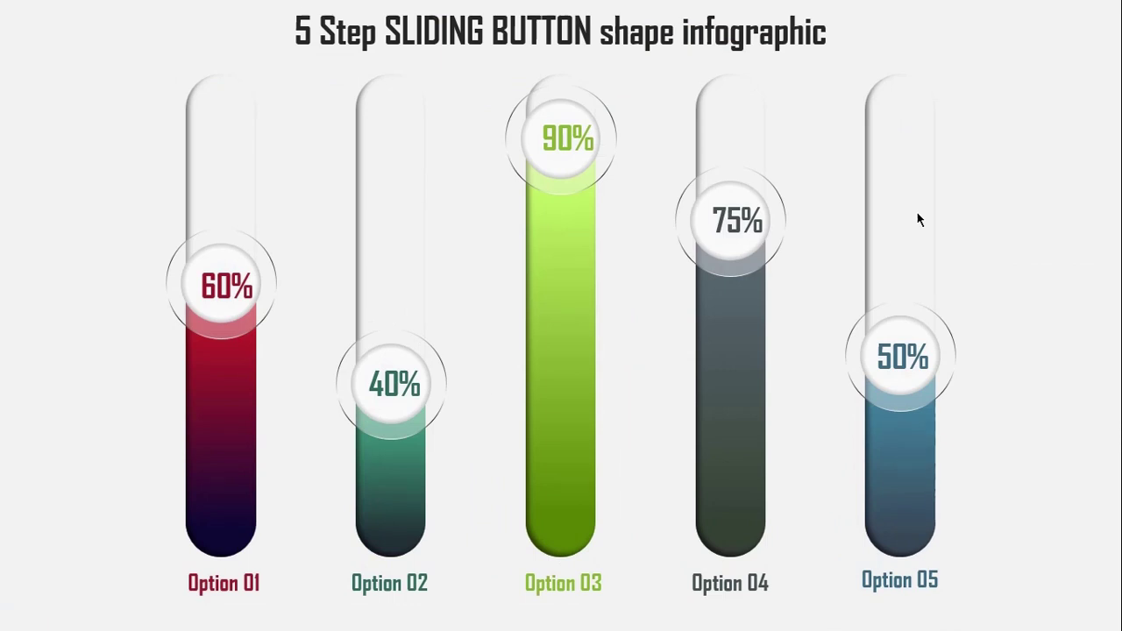
End the slide show to return to Normal view of the five-slider infographic slide
key("Escape")
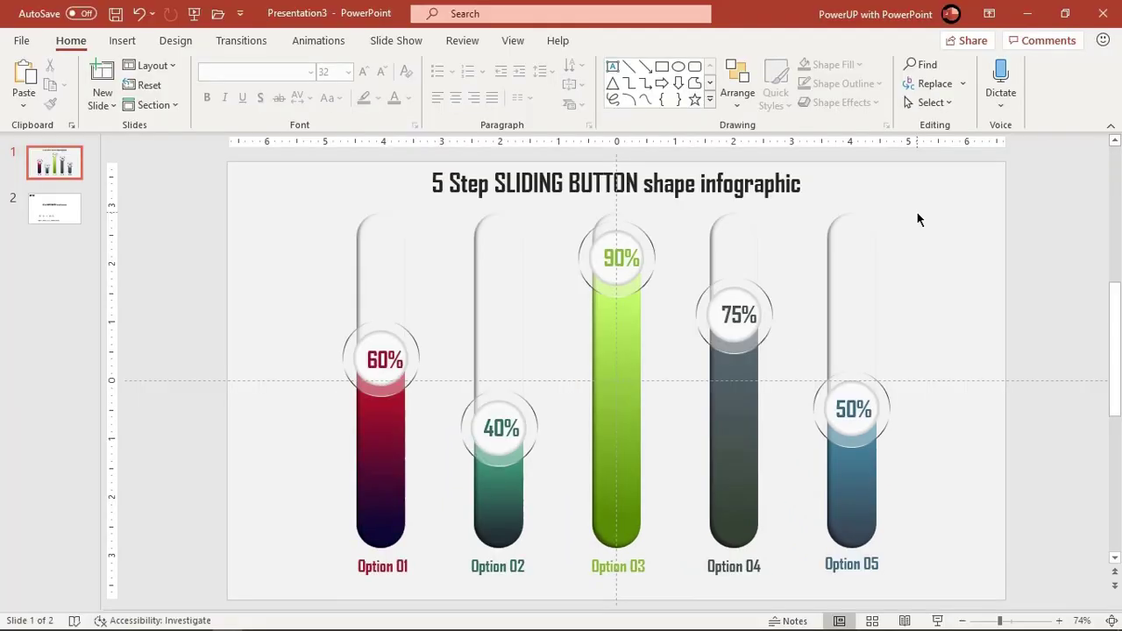